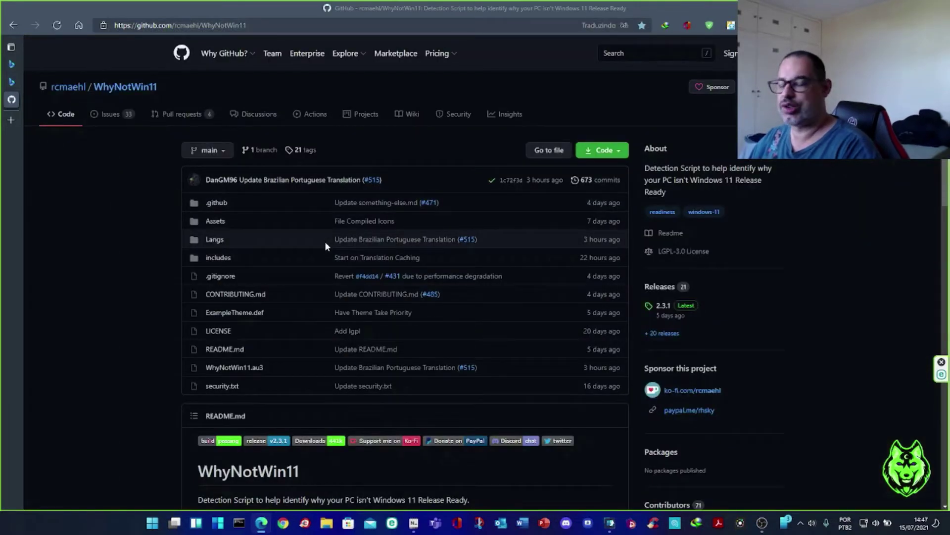
Examine the WhyNotWin11 README's sample results and system requirements, and view the download details of the latest stable version without downloading it
scroll(342, 270, "down", 7)
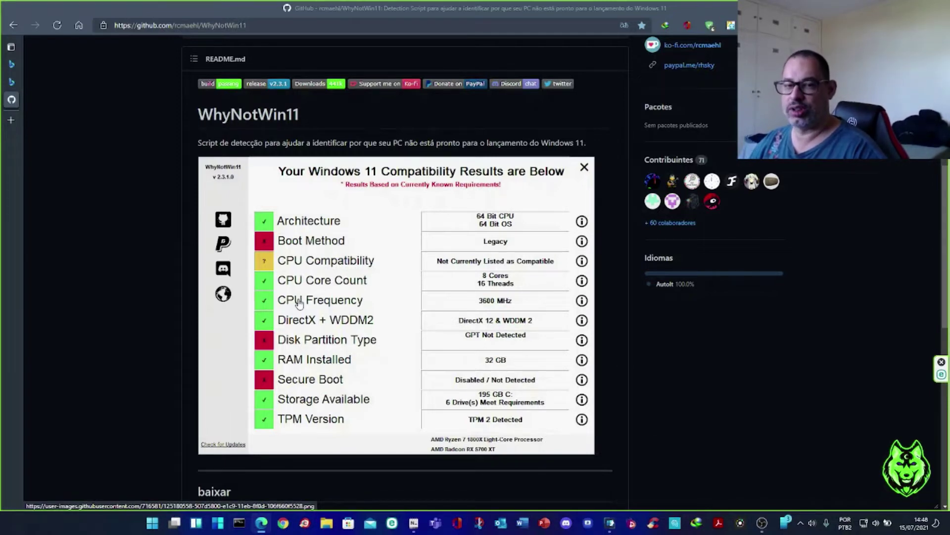
scroll(323, 338, "down", 1)
scroll(322, 338, "down", 6)
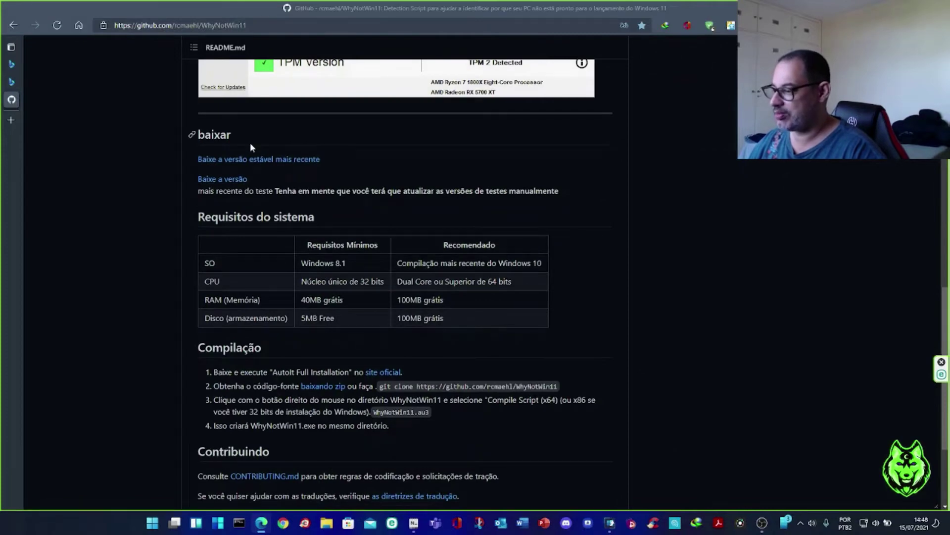
scroll(250, 142, "down", 3)
scroll(251, 142, "up", 5)
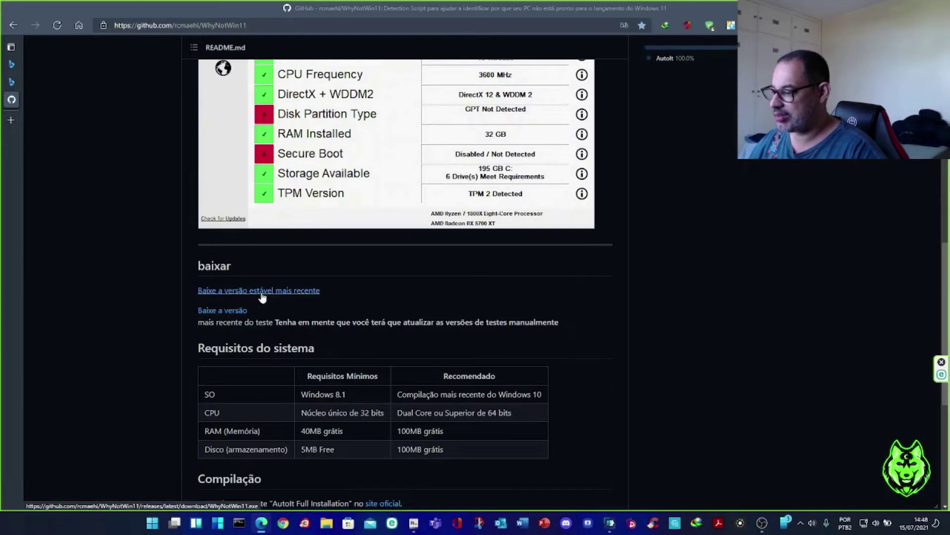
left_click(264, 295)
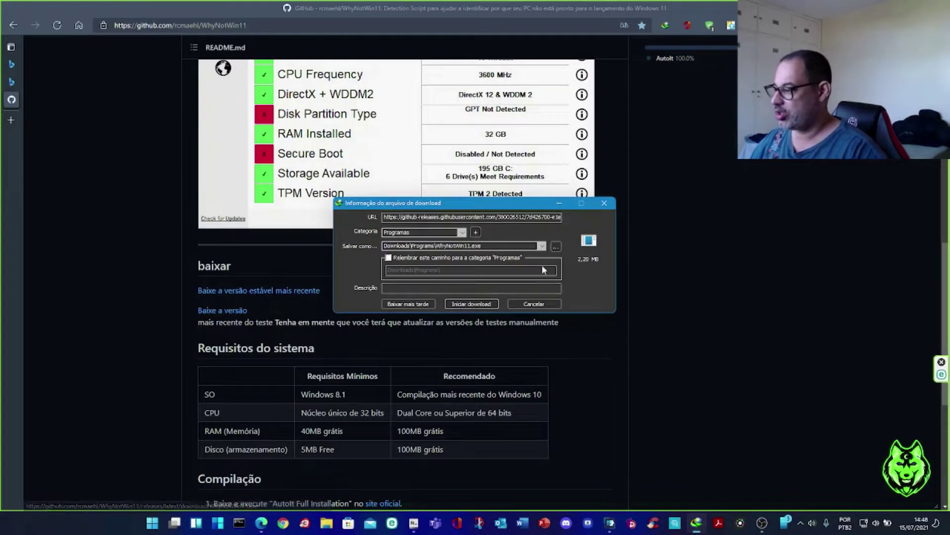
left_click(604, 204)
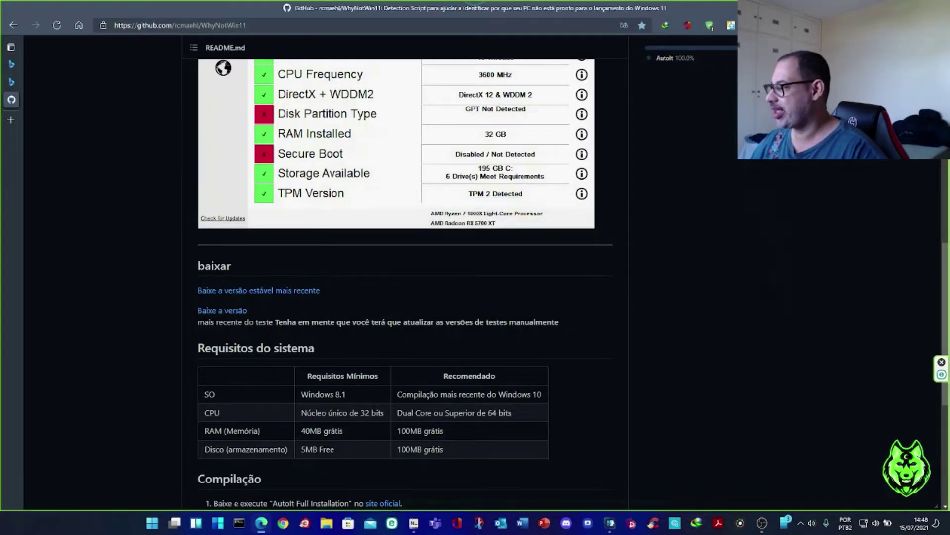
Run the installed WhyNotWin11 compatibility check from the desktop, examine each requirement's result for this PC, and close the tool
key("super+d")
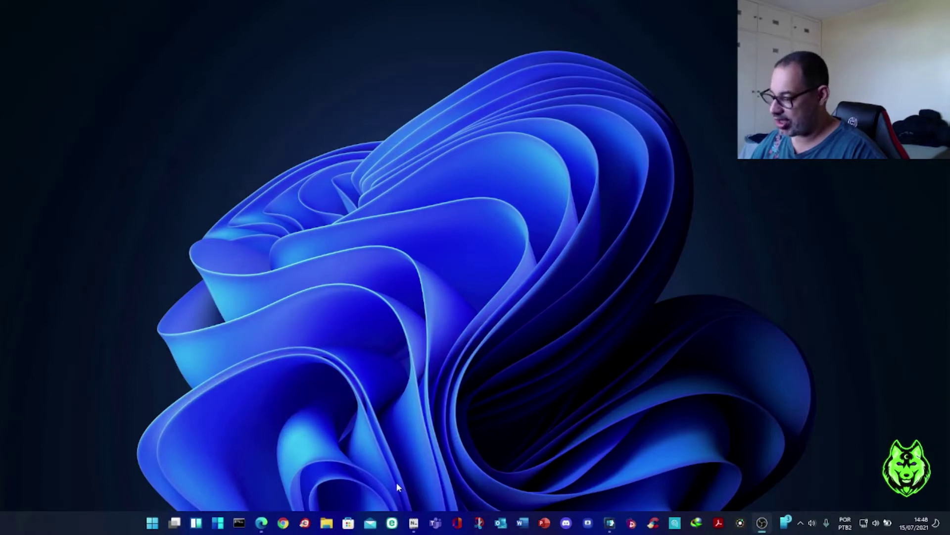
left_click(218, 524)
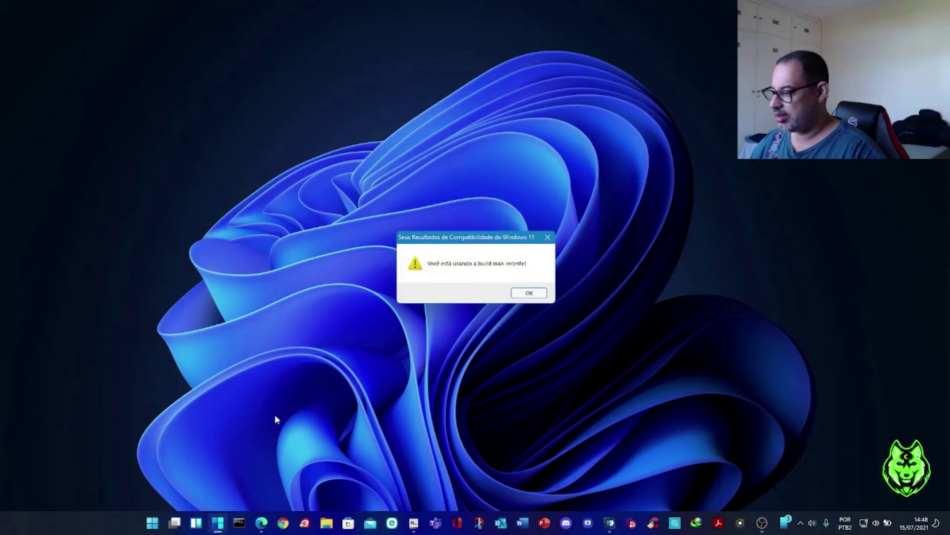
left_click(527, 293)
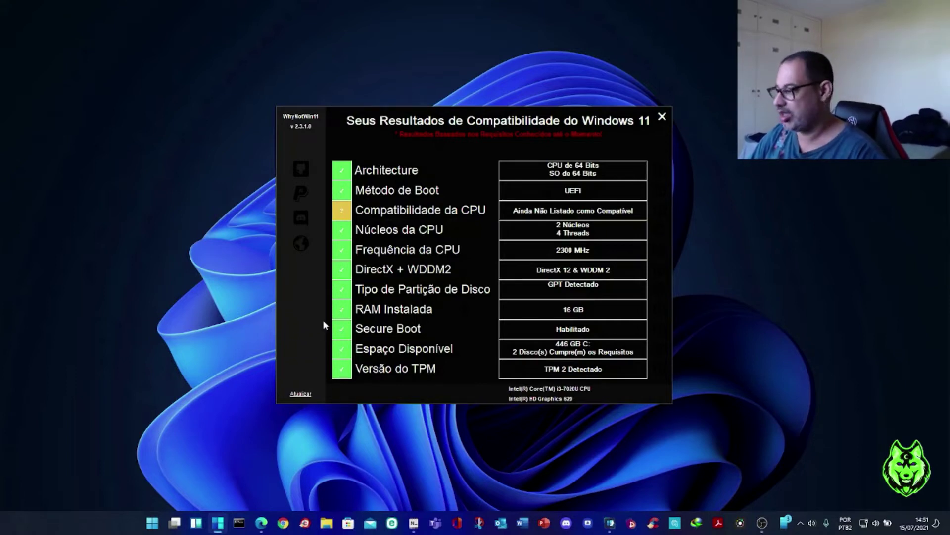
left_click(661, 119)
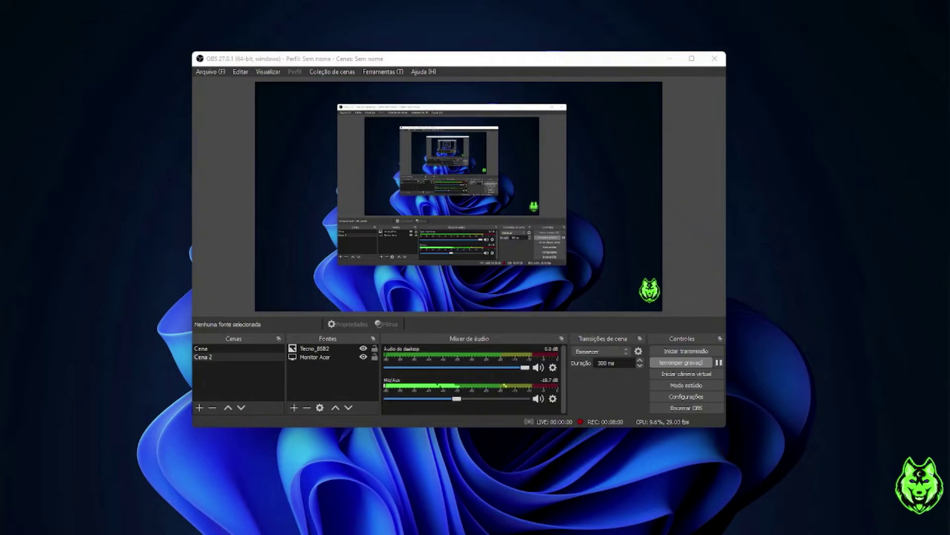
Open Windows Settings, reposition its window higher on the desktop, and open the Vídeo page under Sistema
key("super+i")
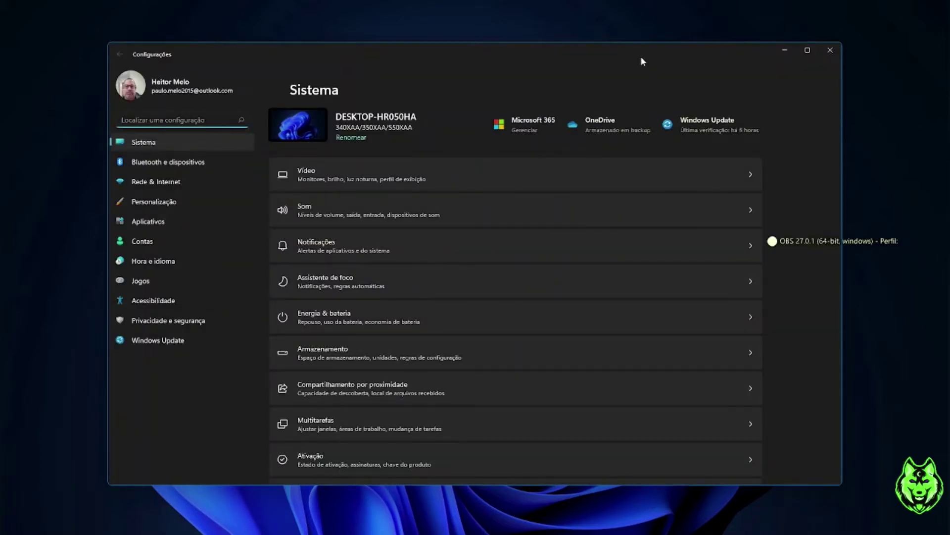
left_click_drag(641, 55, 668, 33)
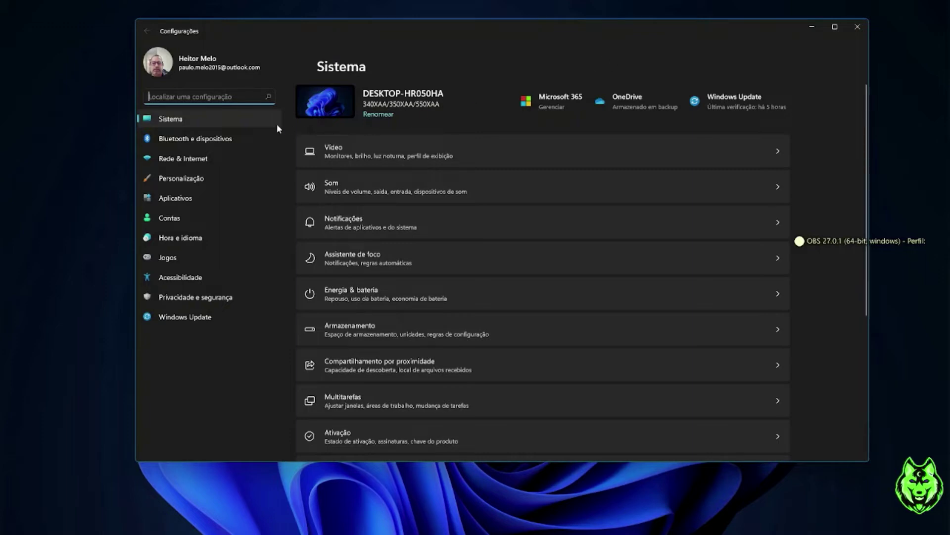
left_click(233, 116)
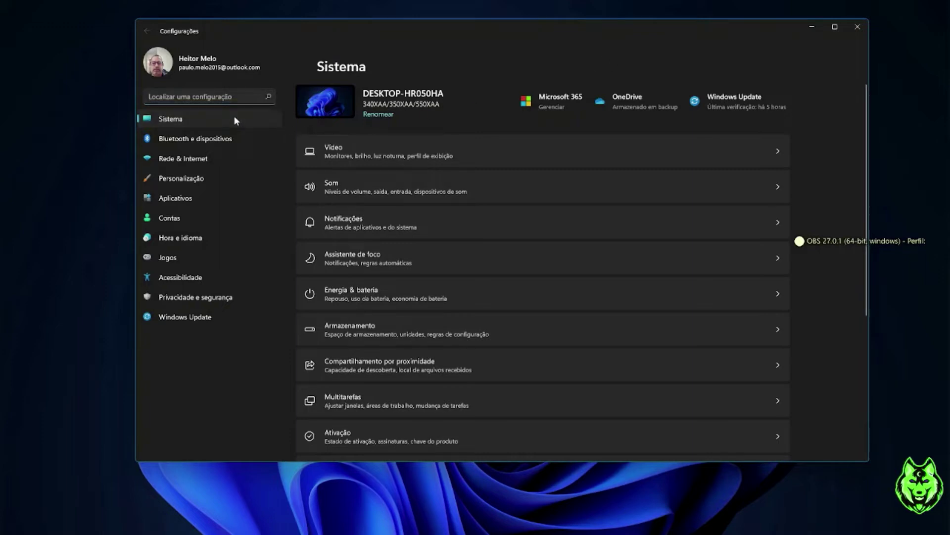
left_click(435, 155)
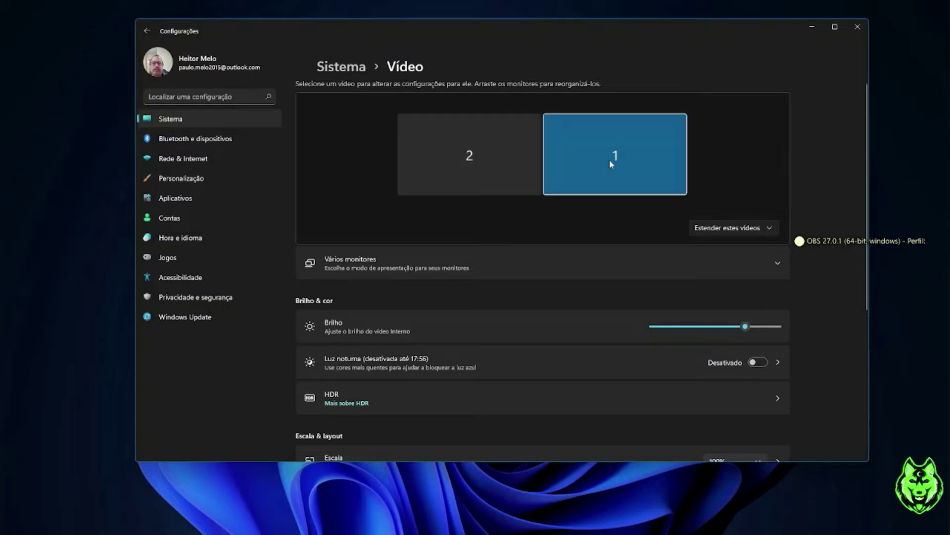
Try placing monitor 1 to the left of monitor 2, restore monitor 2 to the left of monitor 1, and apply the arrangement
left_click_drag(595, 167, 420, 166)
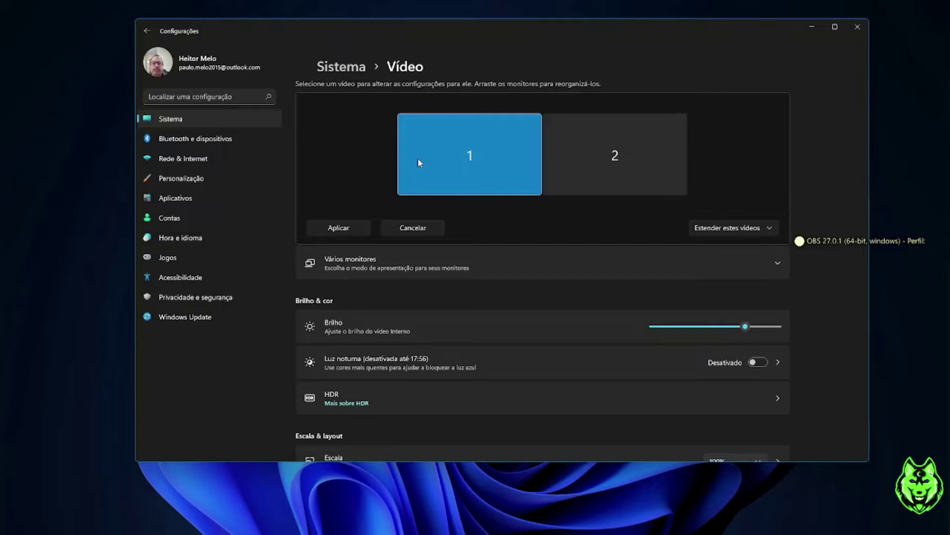
left_click(606, 173)
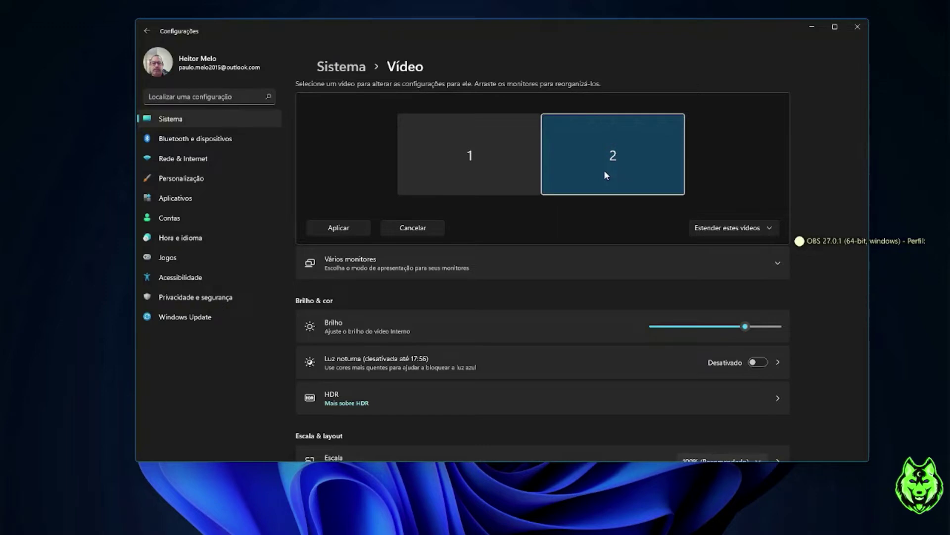
left_click_drag(604, 172, 418, 173)
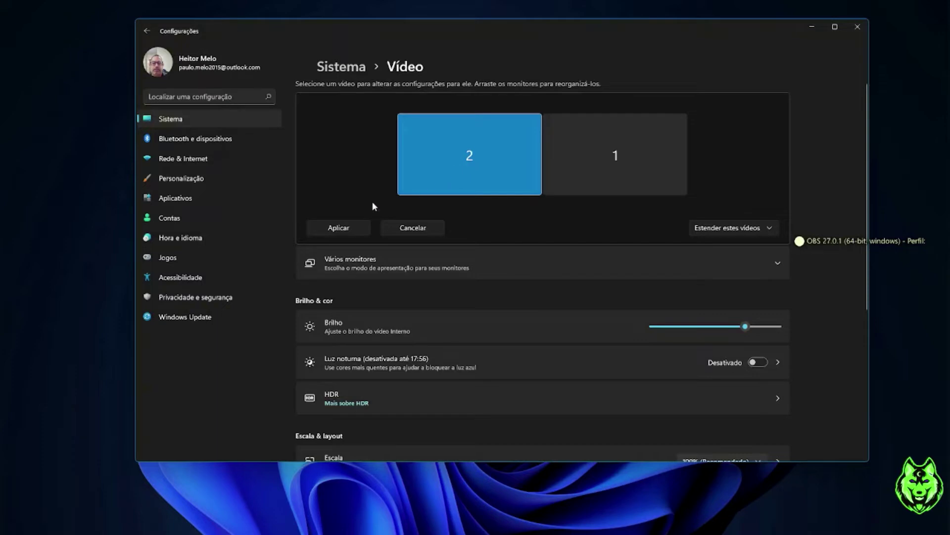
left_click(341, 229)
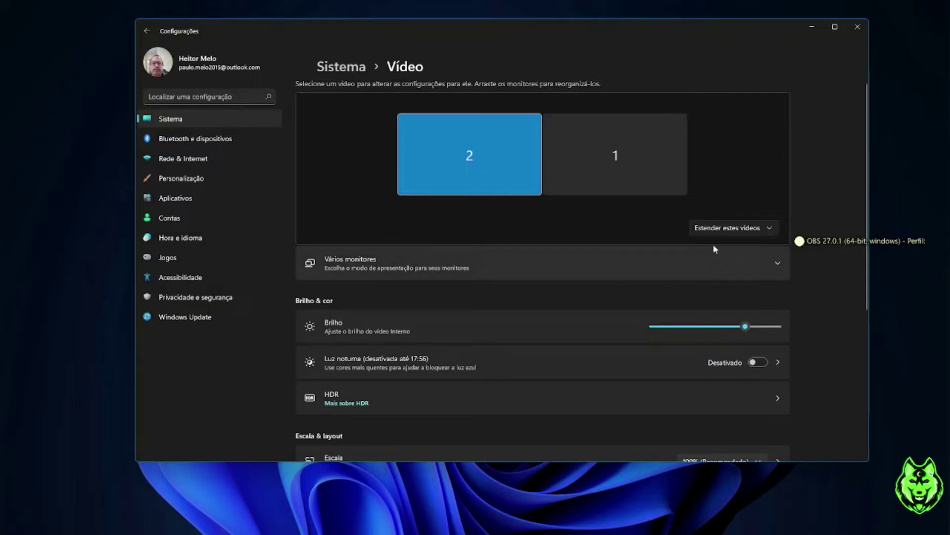
Review the available multi-display modes without changing them, and lower the internal display's brightness to about the middle of its range
left_click(772, 229)
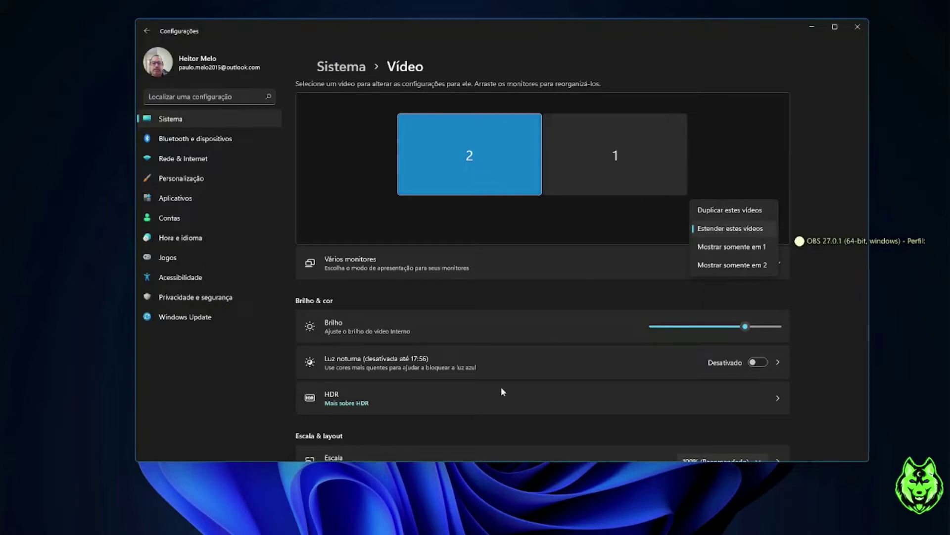
left_click(498, 300)
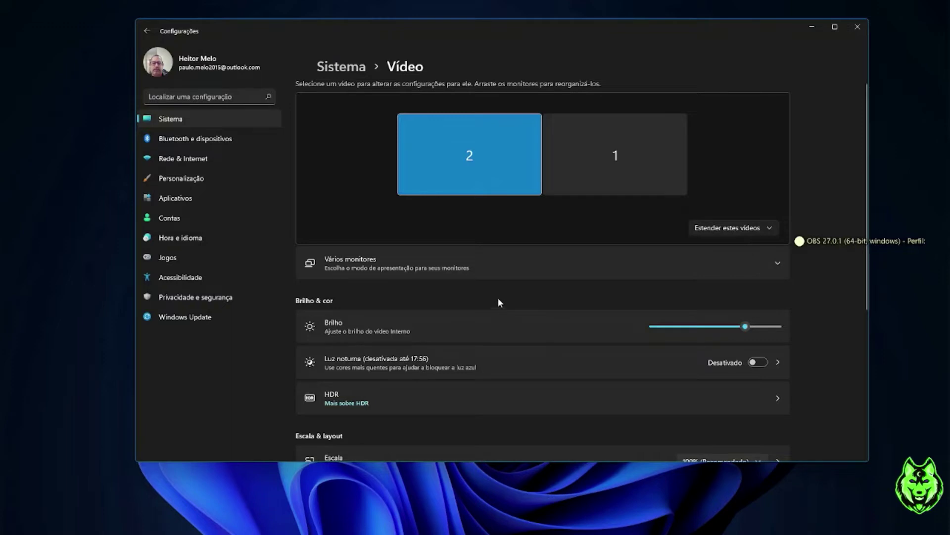
scroll(476, 289, "down", 2)
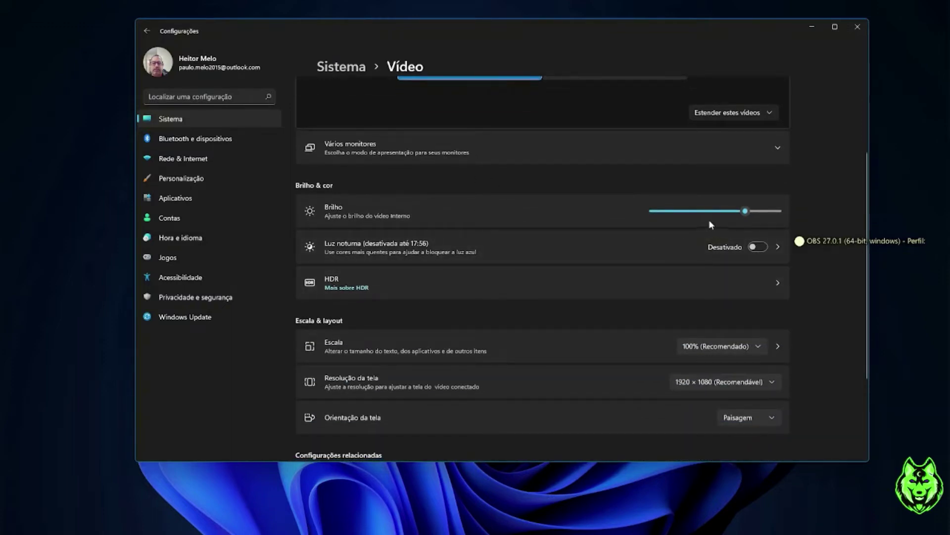
scroll(728, 213, "up", 3)
scroll(728, 213, "down", 4)
left_click_drag(729, 215, 704, 217)
left_click_drag(724, 213, 718, 213)
Try the custom-hours schedule (Definir horário) for Night light, restore the sunset-to-sunrise schedule, and return to the Vídeo page
left_click(777, 250)
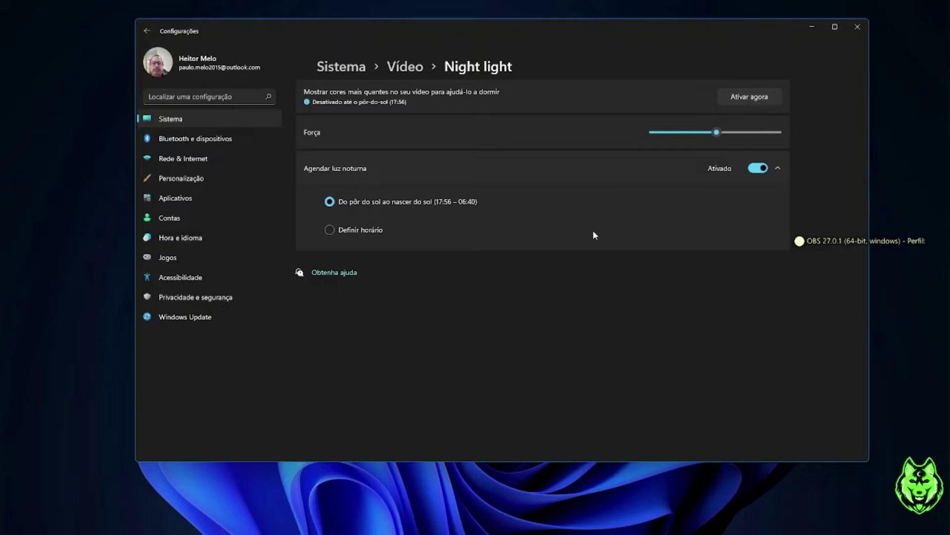
left_click(355, 229)
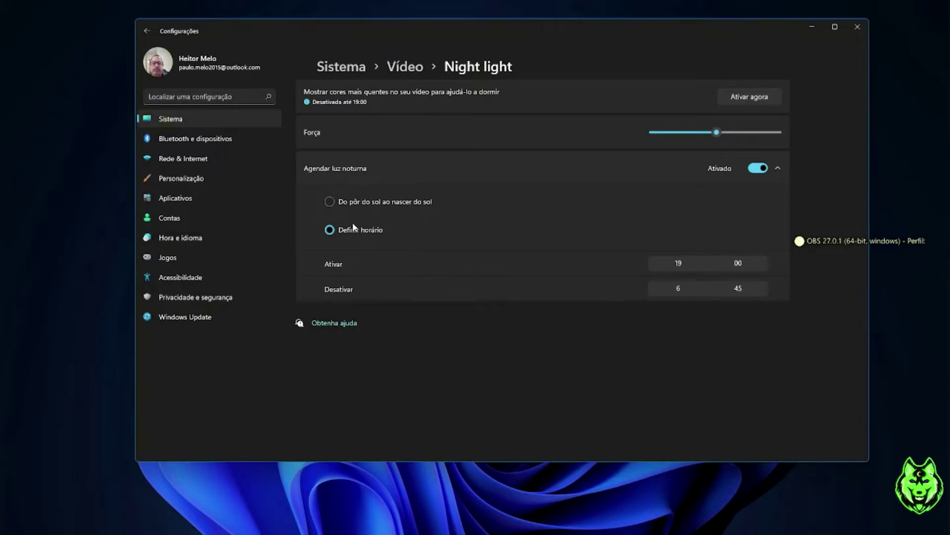
left_click(330, 202)
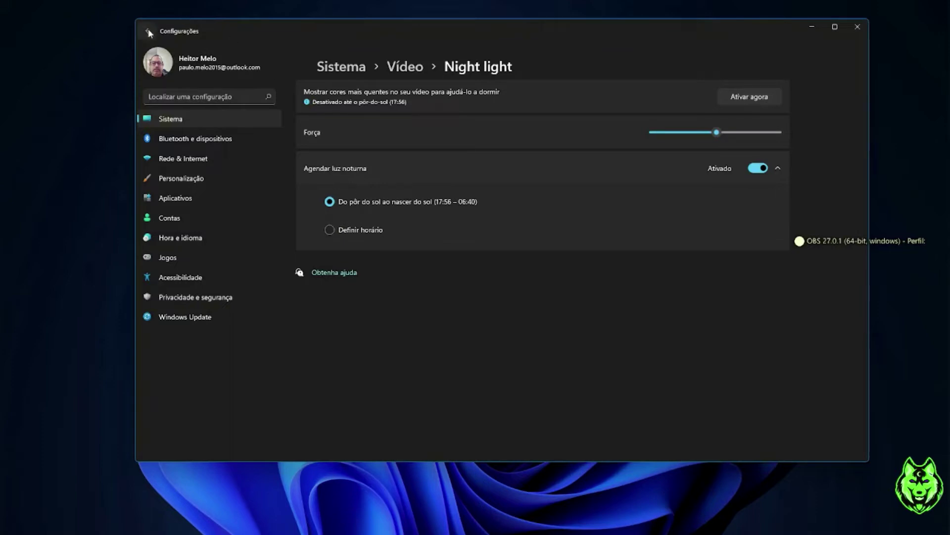
left_click(379, 66)
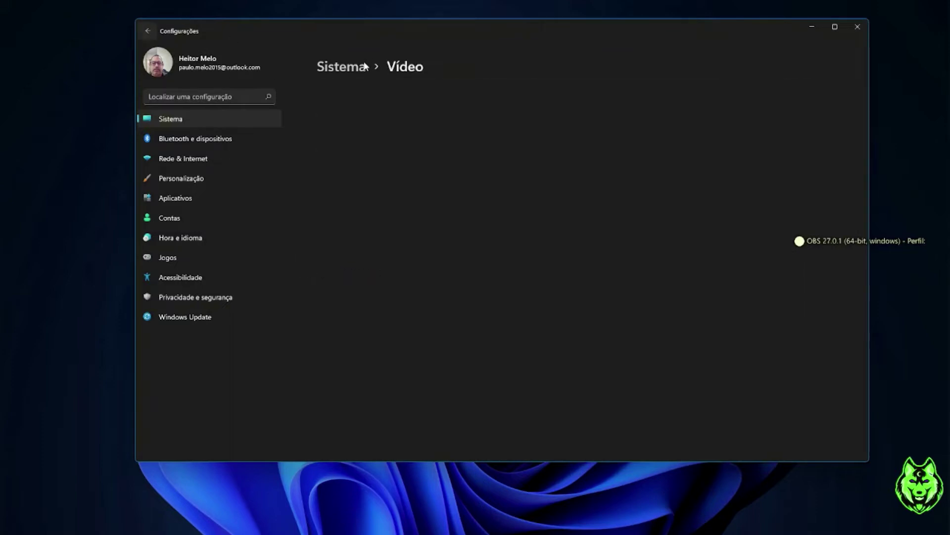
scroll(519, 255, "down", 2)
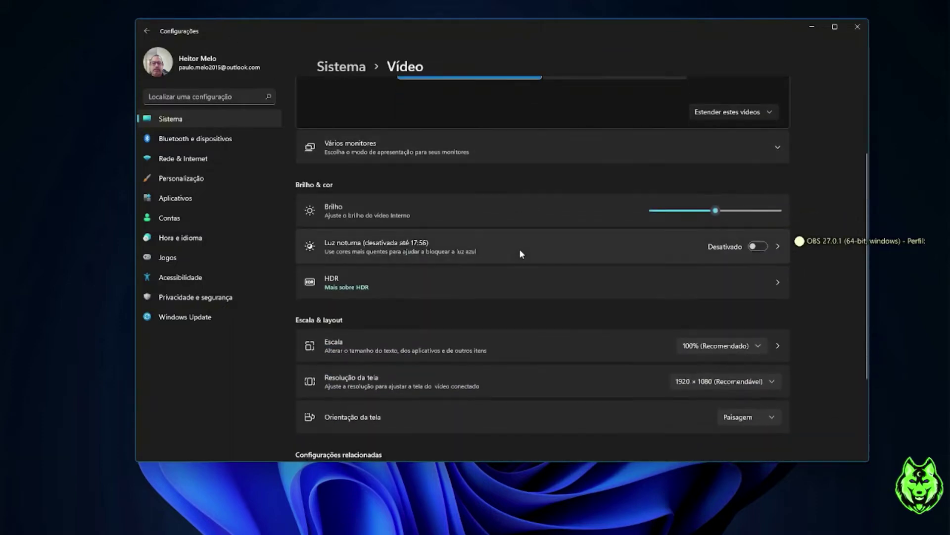
left_click(365, 287)
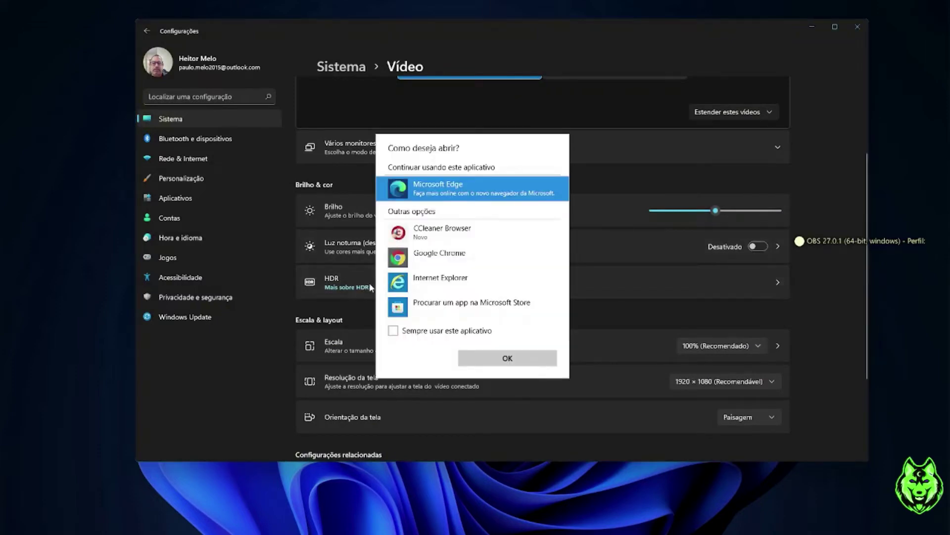
left_click(656, 331)
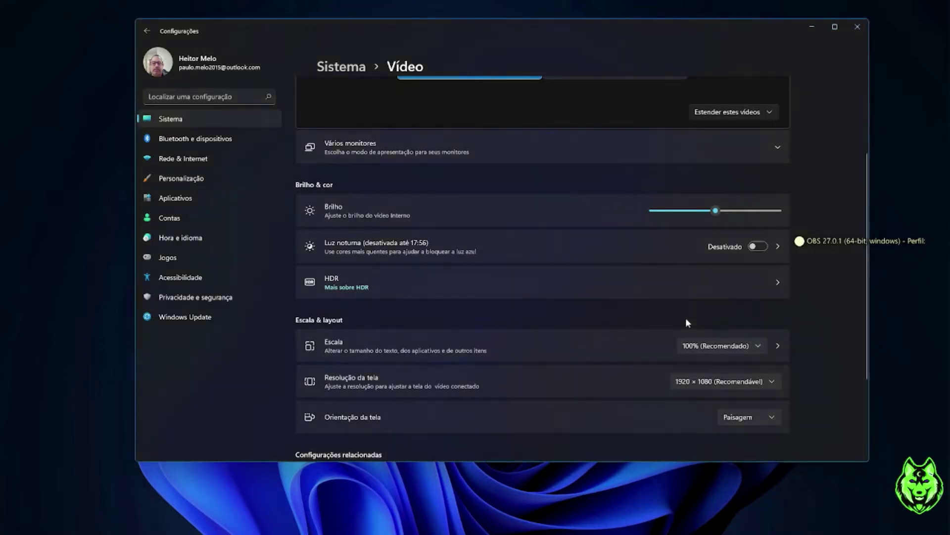
Open the HDR settings and compare the HDR capabilities of Visor 1: Vídeo Interno with those of Visor 2: Acer V246HQL
left_click(777, 284)
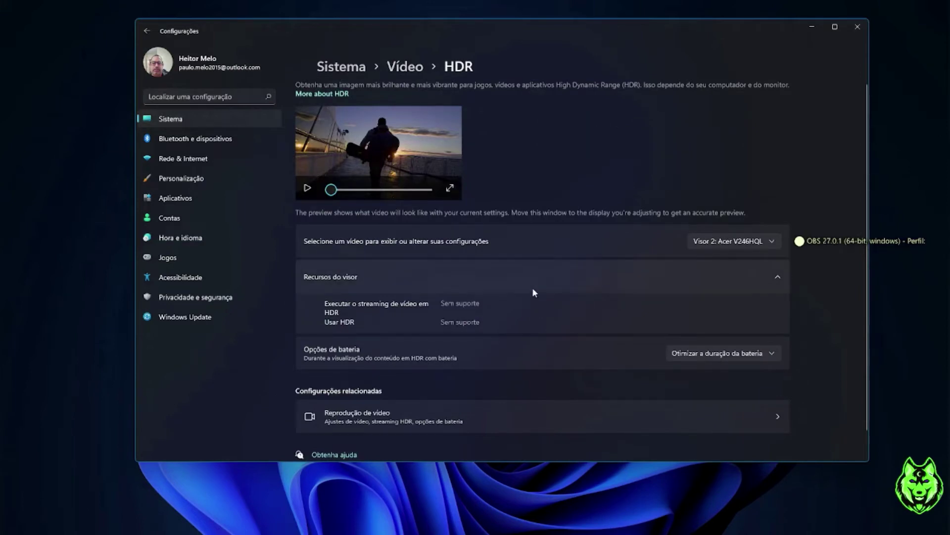
scroll(533, 293, "down", 1)
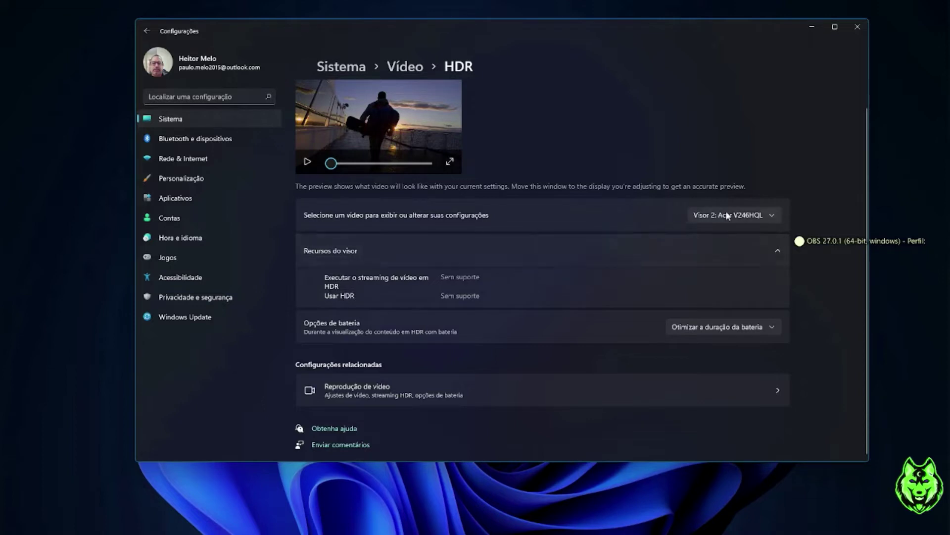
left_click(775, 215)
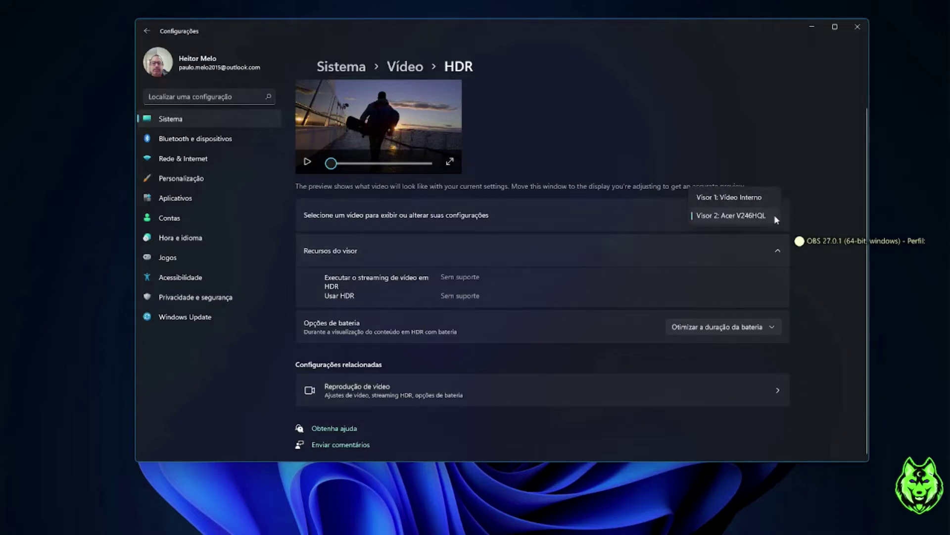
left_click(775, 218)
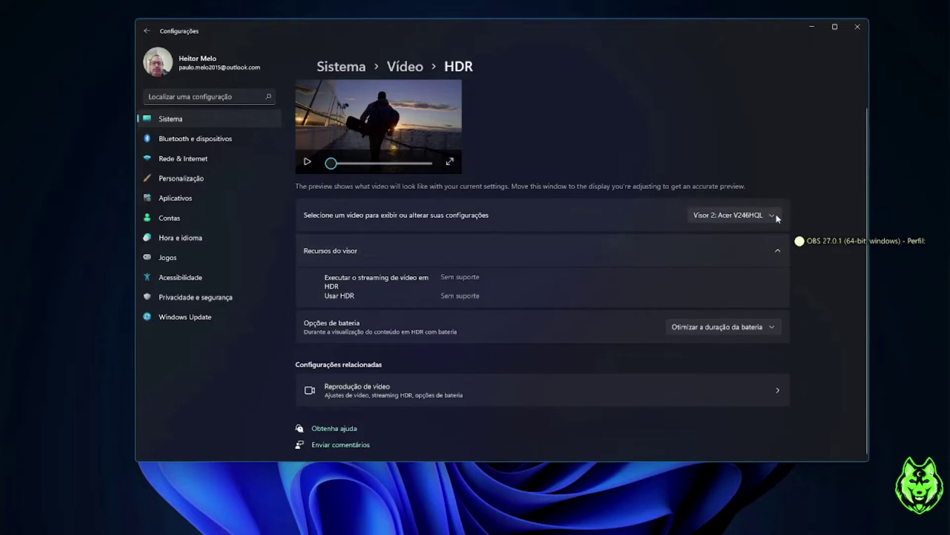
left_click(776, 217)
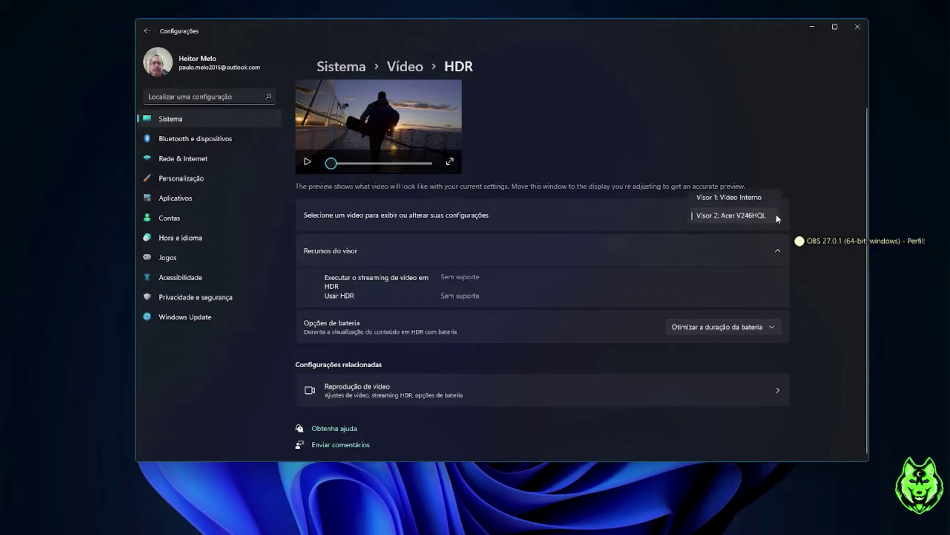
left_click(756, 198)
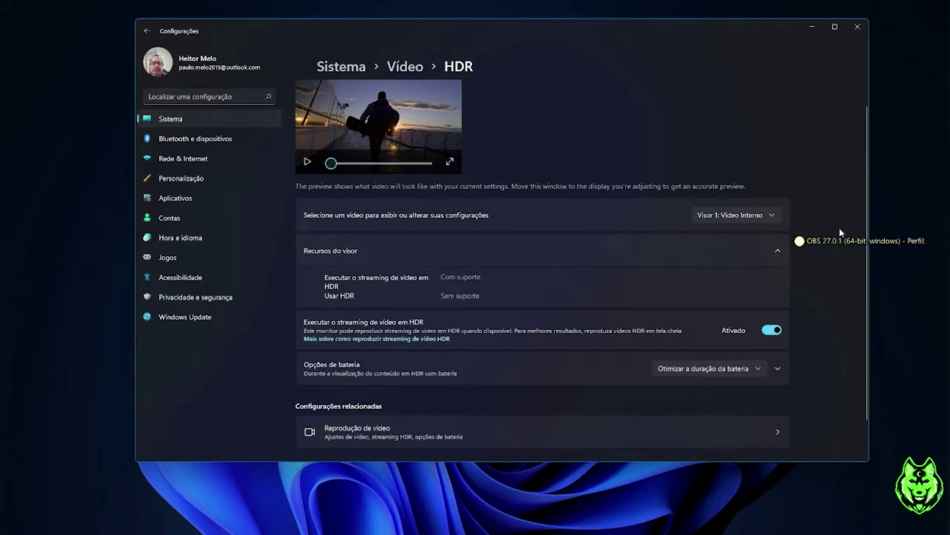
left_click(774, 218)
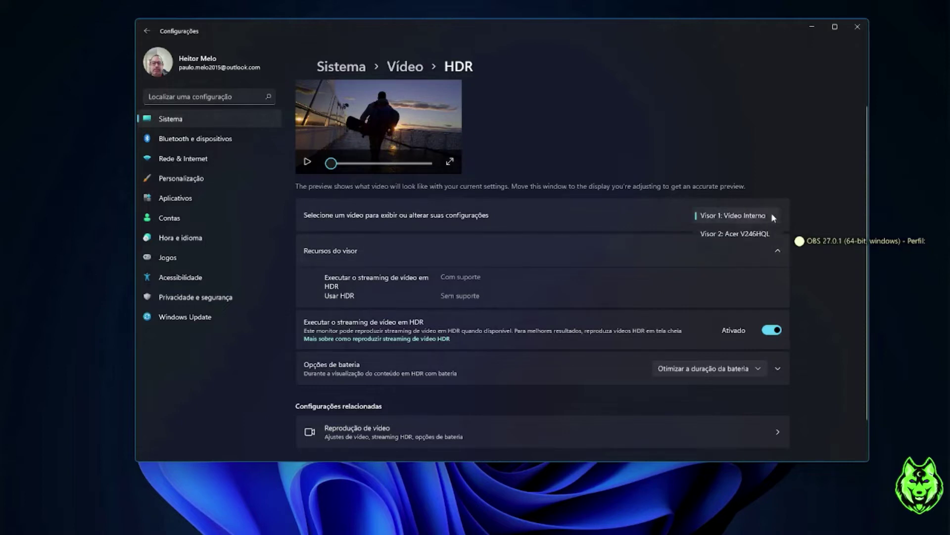
left_click(754, 235)
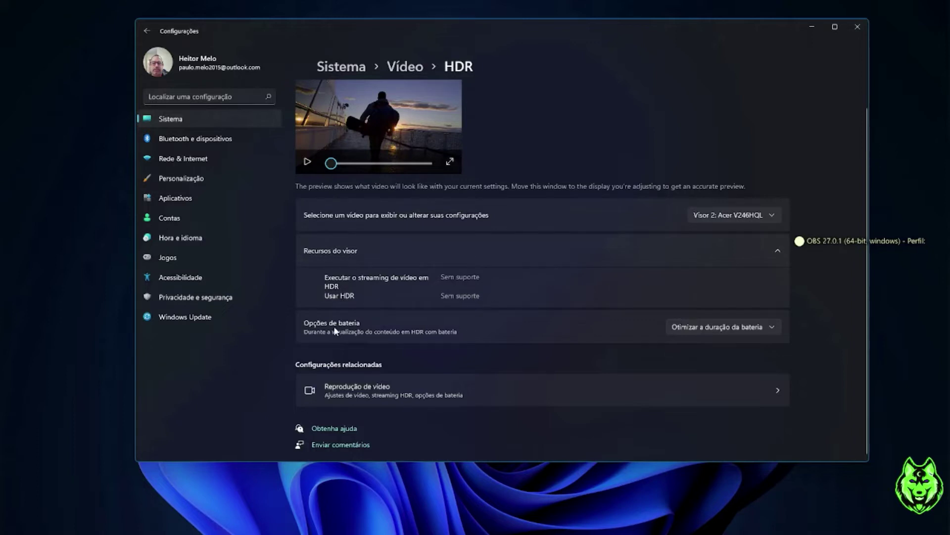
Review the HDR battery options, keeping Otimizar a duração da bateria, and examine the related Reprodução de vídeo settings
left_click(778, 325)
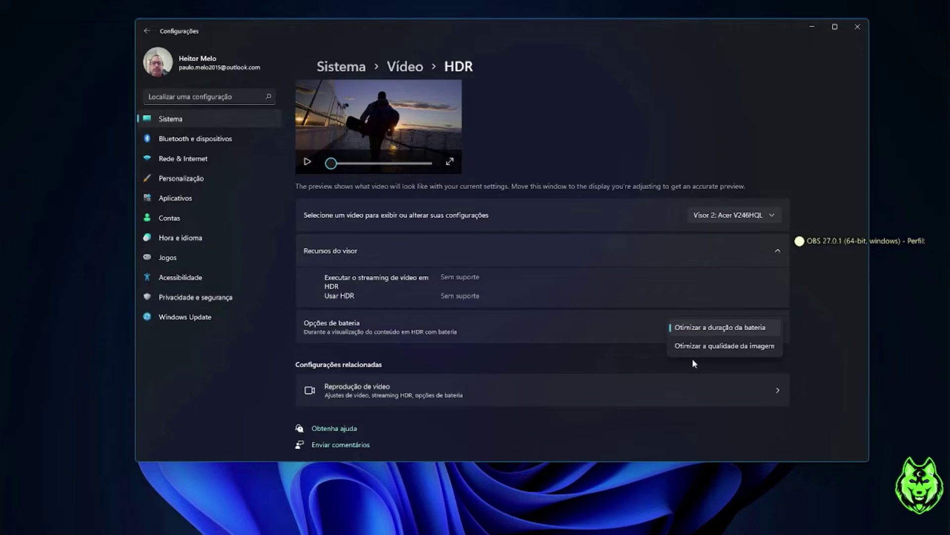
left_click(698, 327)
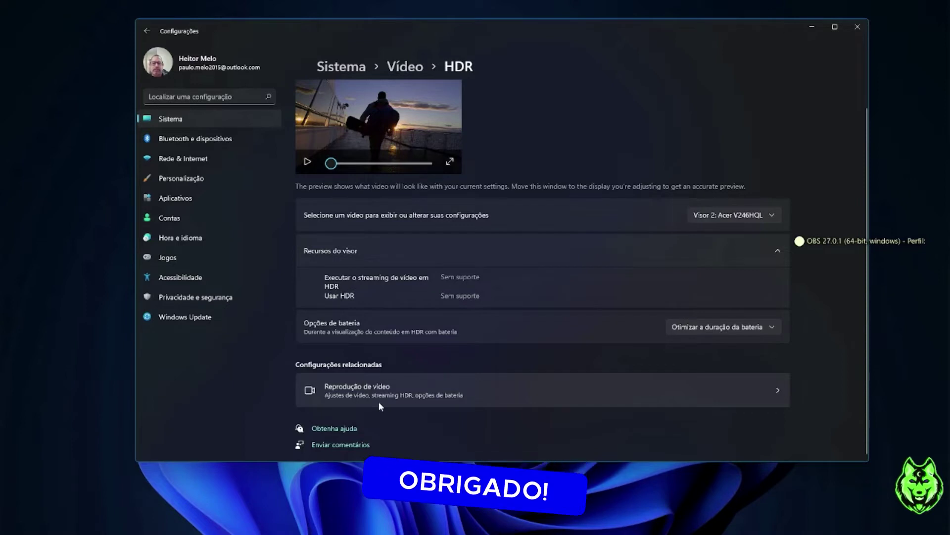
left_click(779, 393)
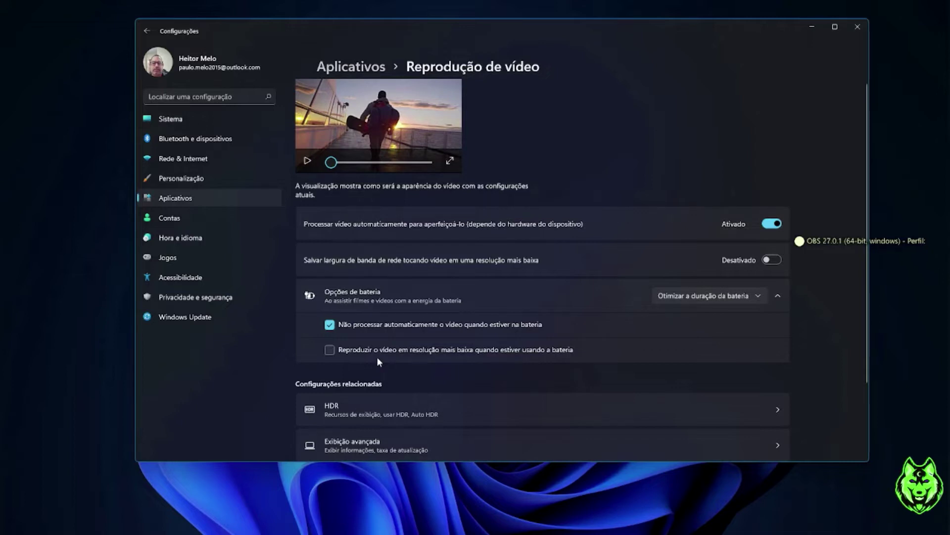
scroll(376, 354, "down", 3)
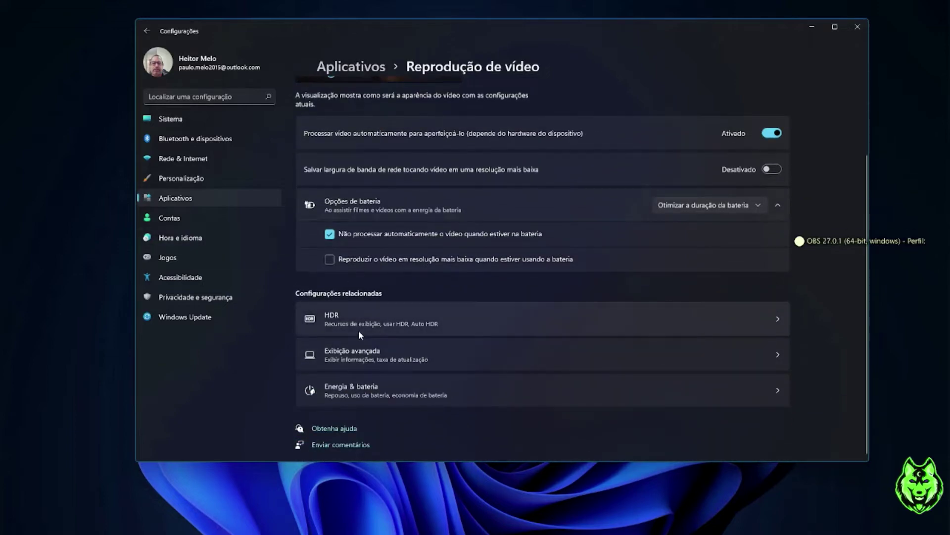
Follow the related Exibição avançada setting, look over the display page it leads to, and return to Reprodução de vídeo
left_click(361, 359)
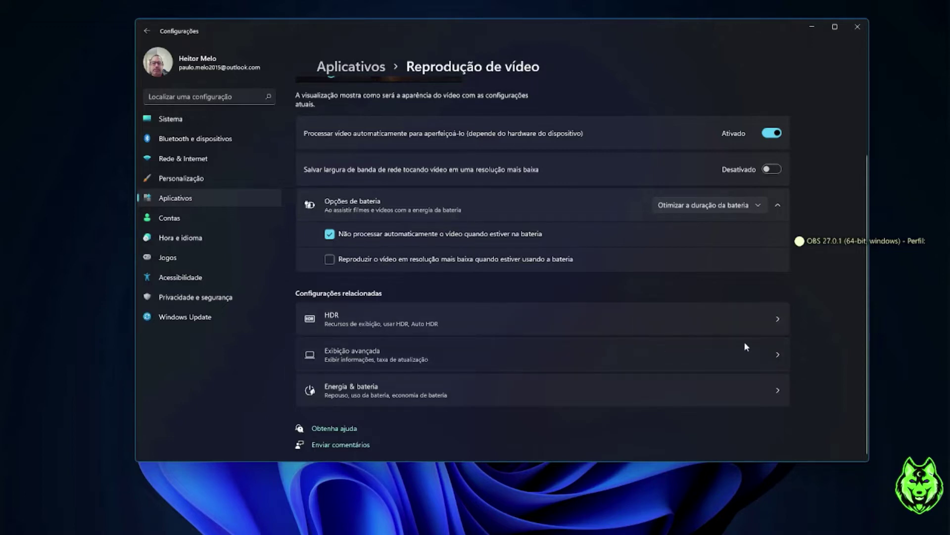
left_click(775, 354)
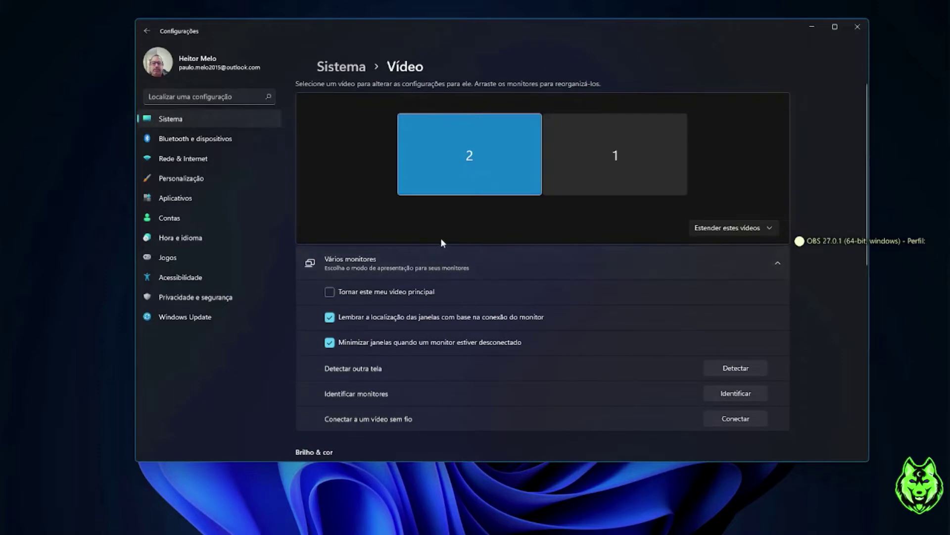
scroll(430, 235, "down", 3)
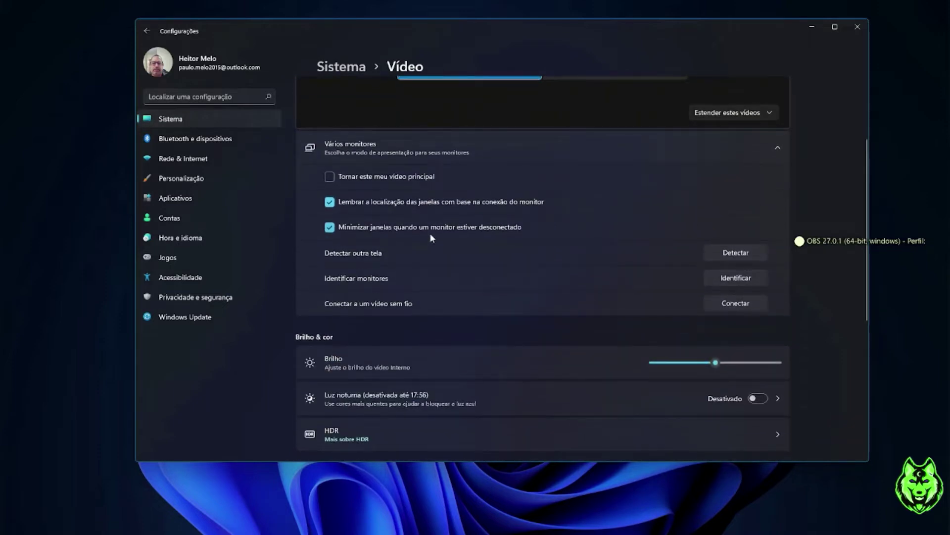
scroll(417, 216, "up", 4)
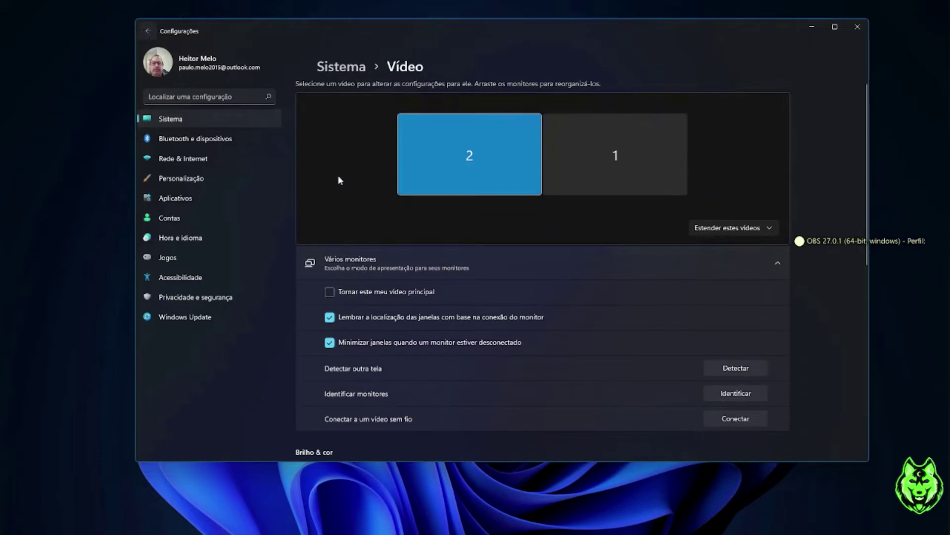
key("alt+Left")
scroll(406, 247, "down", 2)
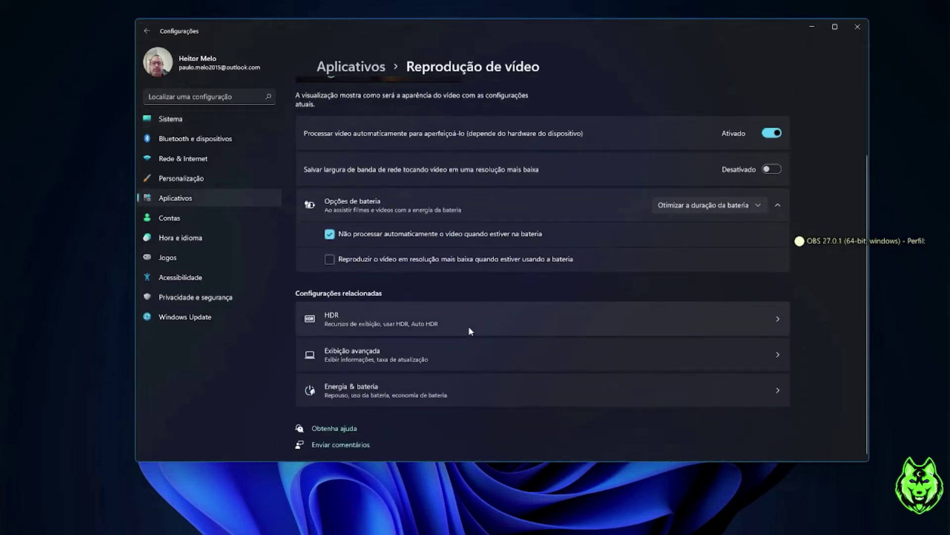
Open the related Energia & bateria settings and expand Tela e suspensão to examine the screen-off and sleep timeouts
left_click(776, 392)
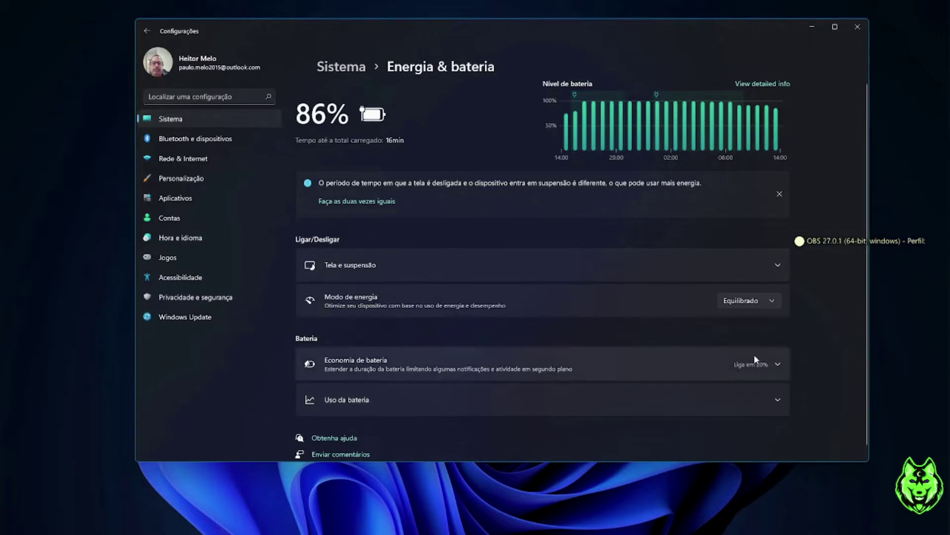
scroll(485, 221, "down", 1)
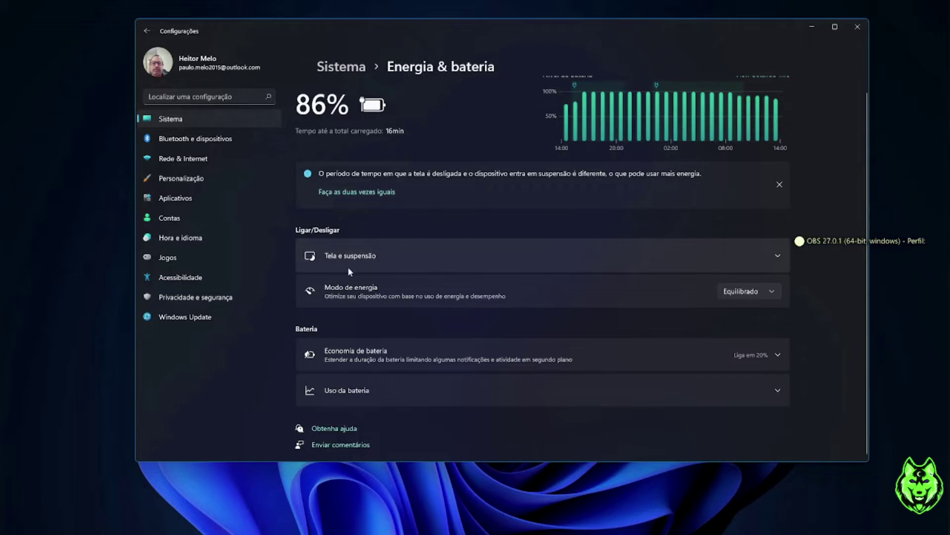
left_click(776, 259)
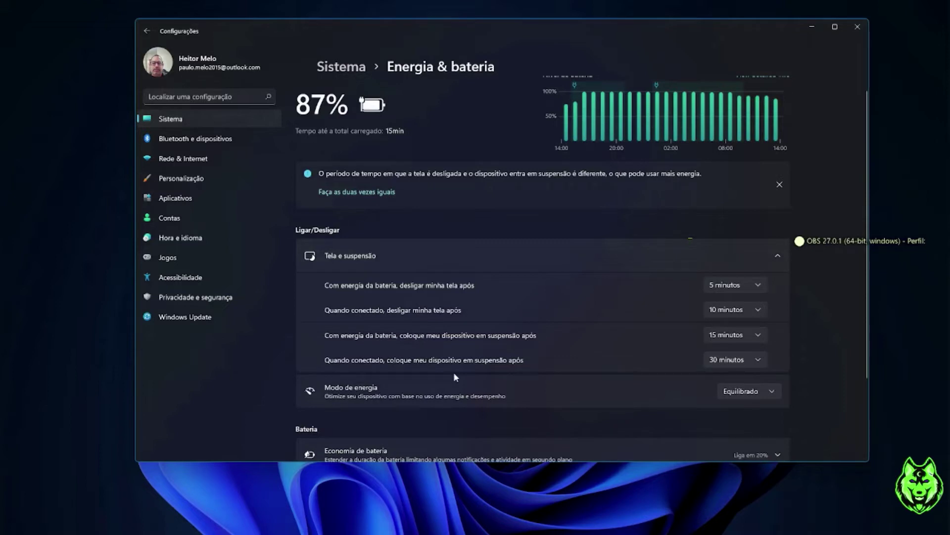
Review the available power modes under Modo de energia, keeping Equilibrado selected
scroll(588, 347, "down", 2)
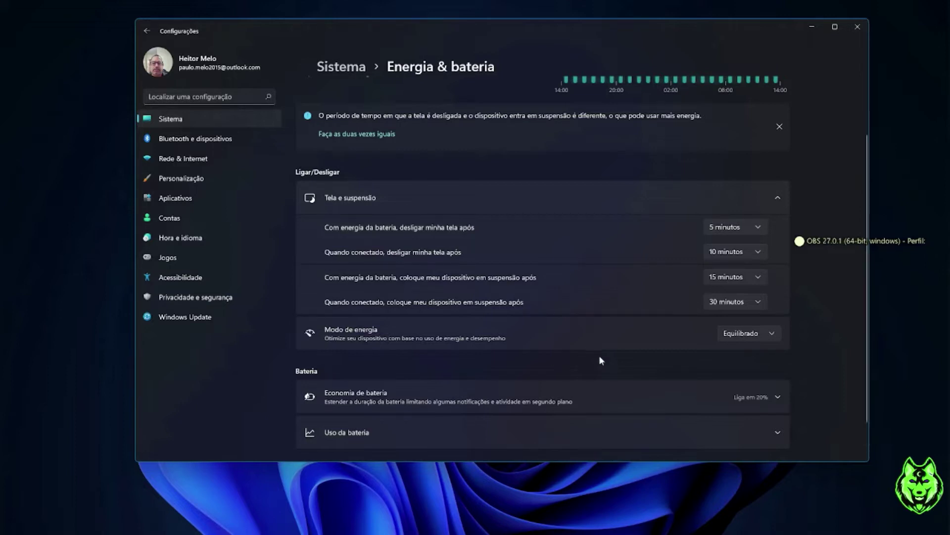
left_click(774, 335)
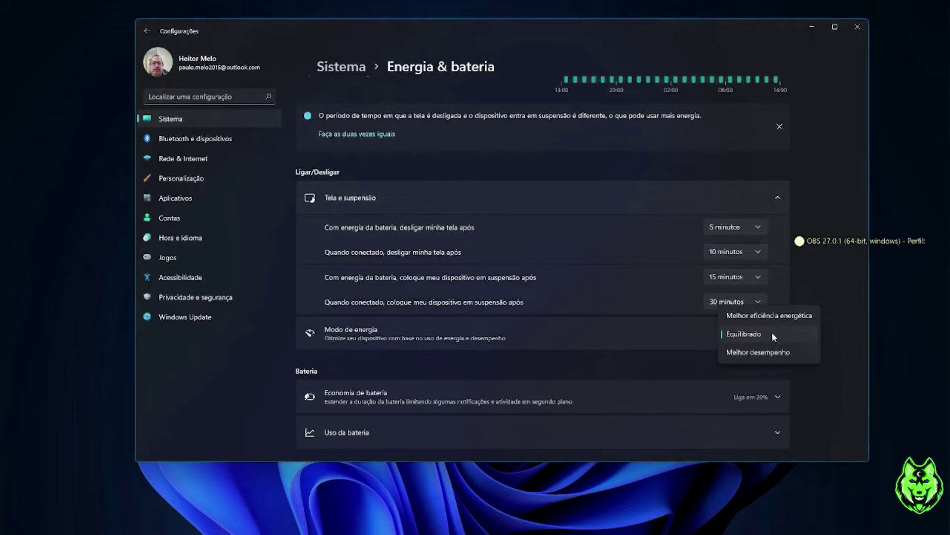
left_click(774, 337)
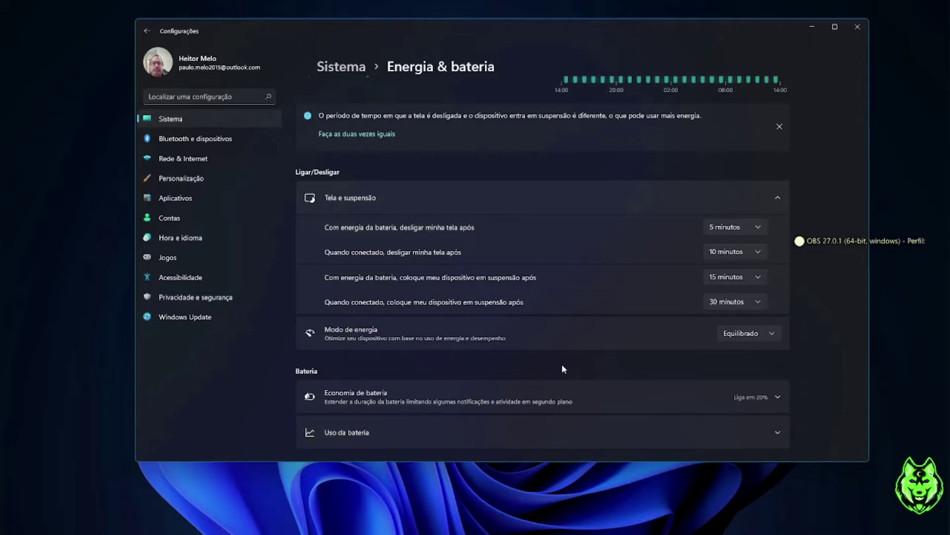
Expand Uso da bateria and examine the battery level chart for the last 24 hours and the usage per app
scroll(548, 387, "down", 2)
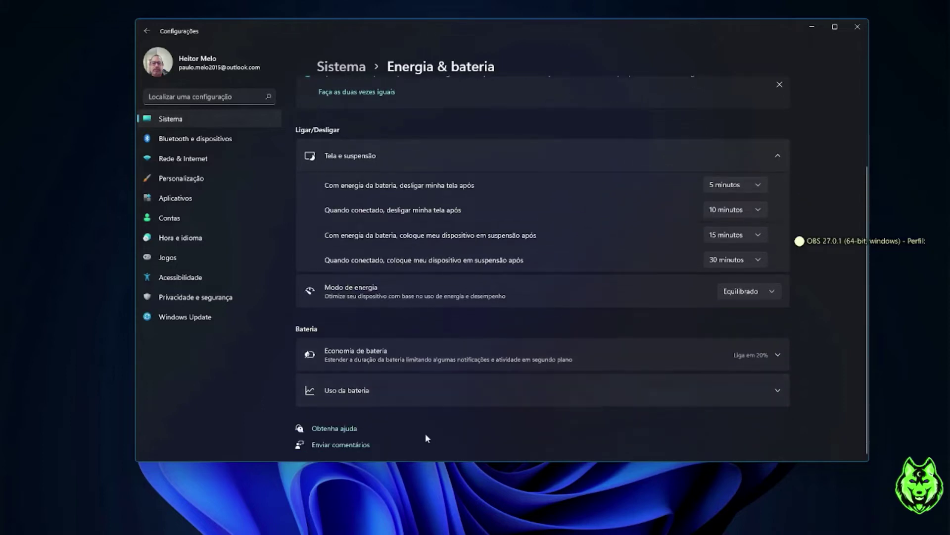
left_click(779, 391)
scroll(613, 379, "down", 4)
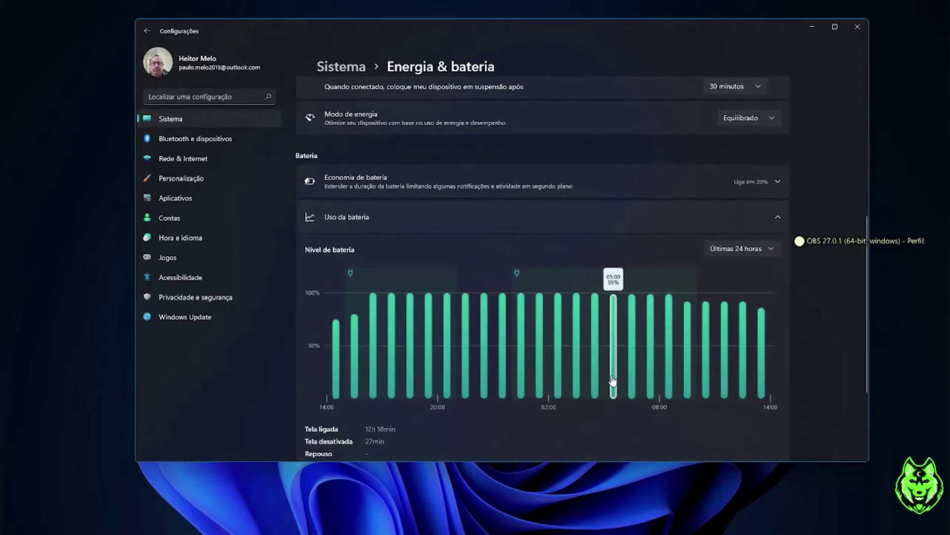
scroll(552, 356, "down", 3)
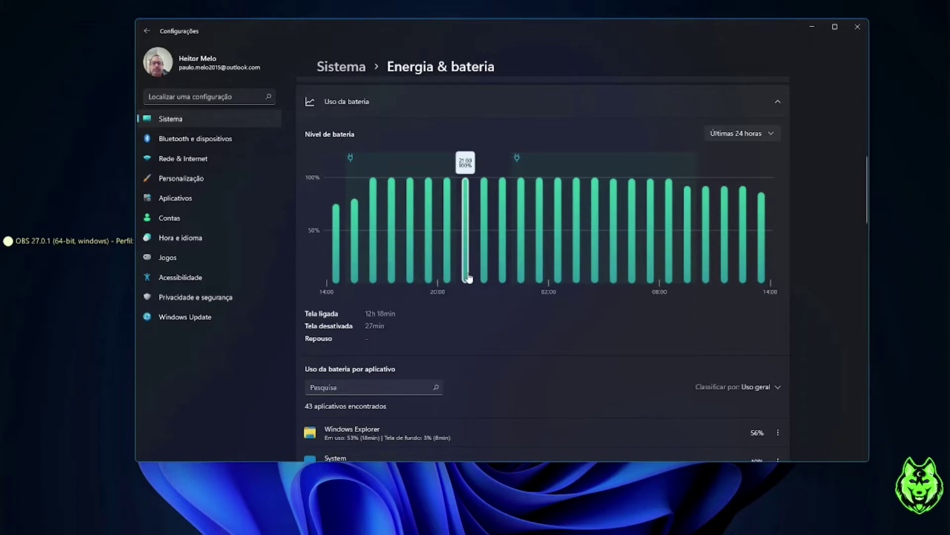
scroll(470, 282, "down", 5)
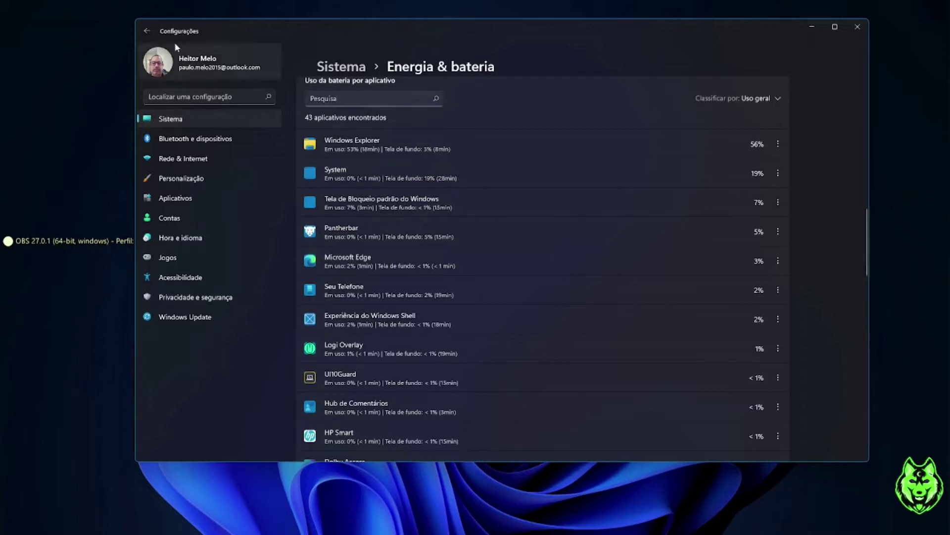
Return to the main Sistema page, open the Som settings and examine the properties of the Acer V246HQL output device
left_click(147, 31)
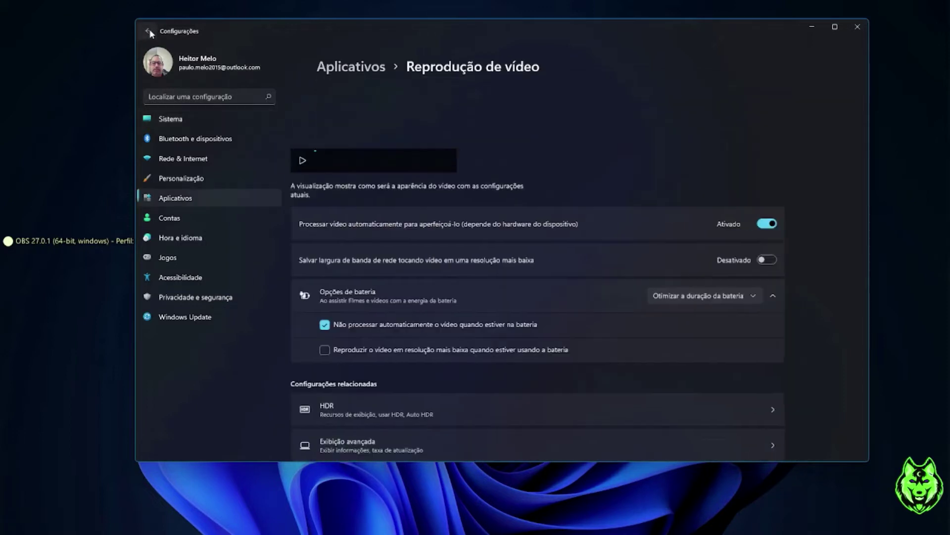
scroll(501, 265, "down", 2)
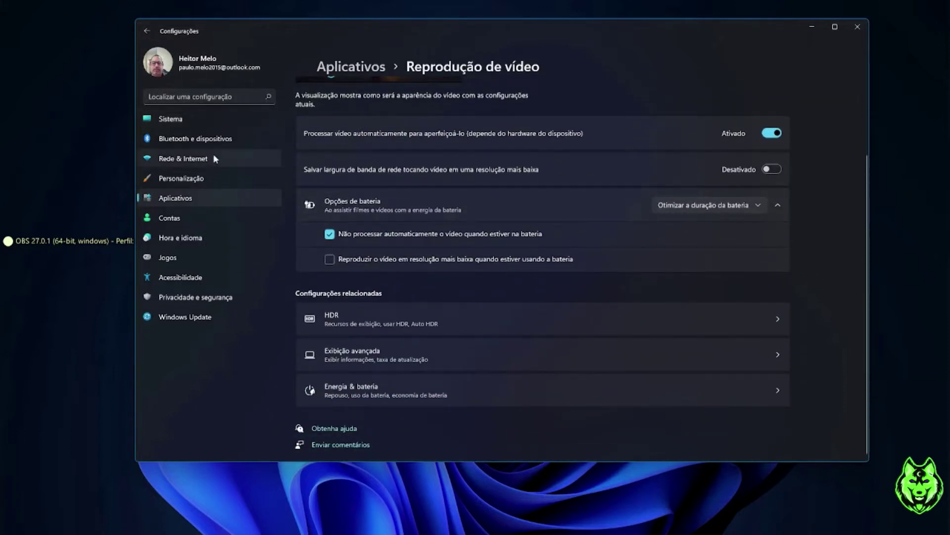
left_click(188, 119)
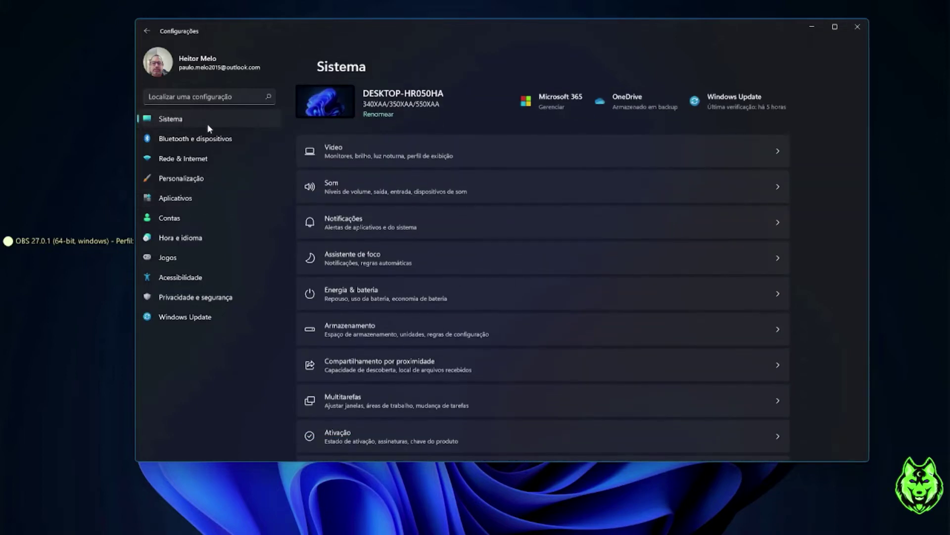
left_click(462, 193)
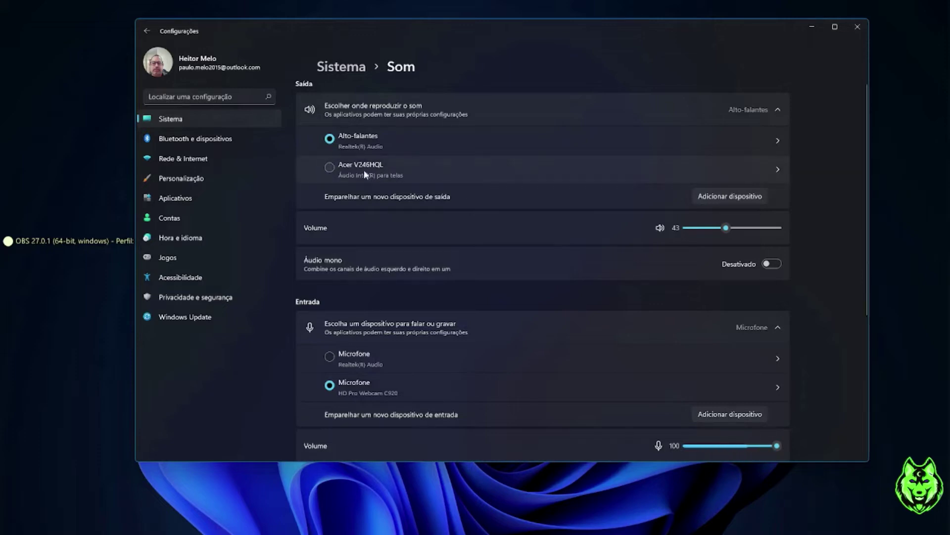
left_click(779, 173)
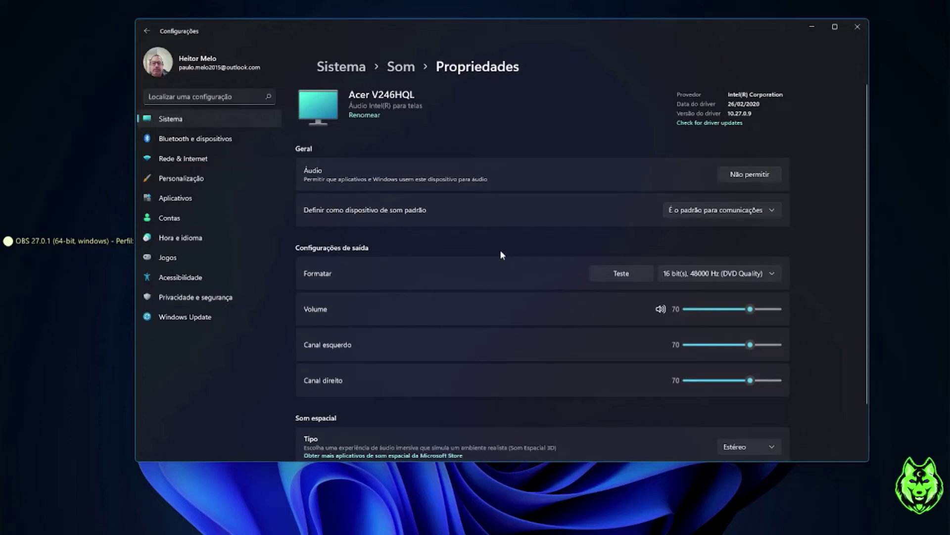
scroll(501, 251, "down", 1)
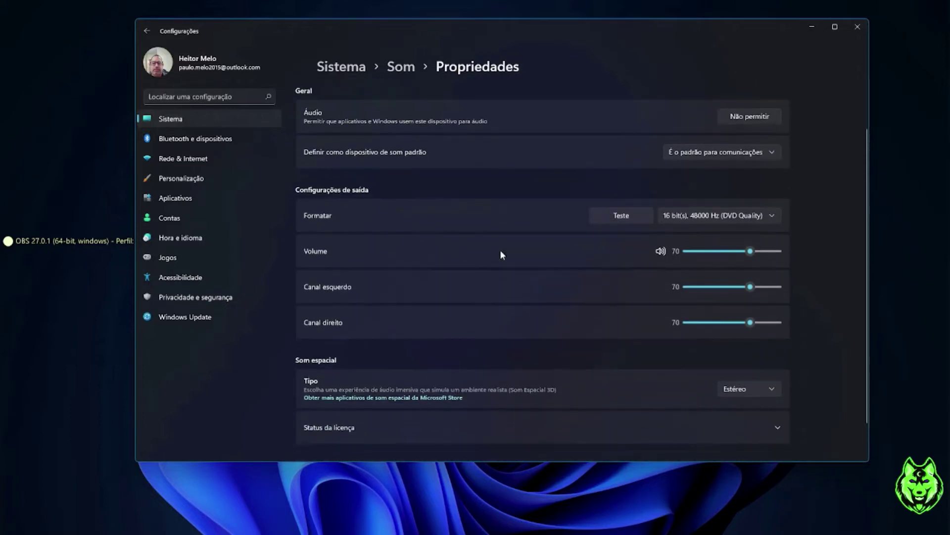
Try disallowing apps and Windows from using the Acer V246HQL for audio, and allow it again
scroll(503, 248, "up", 1)
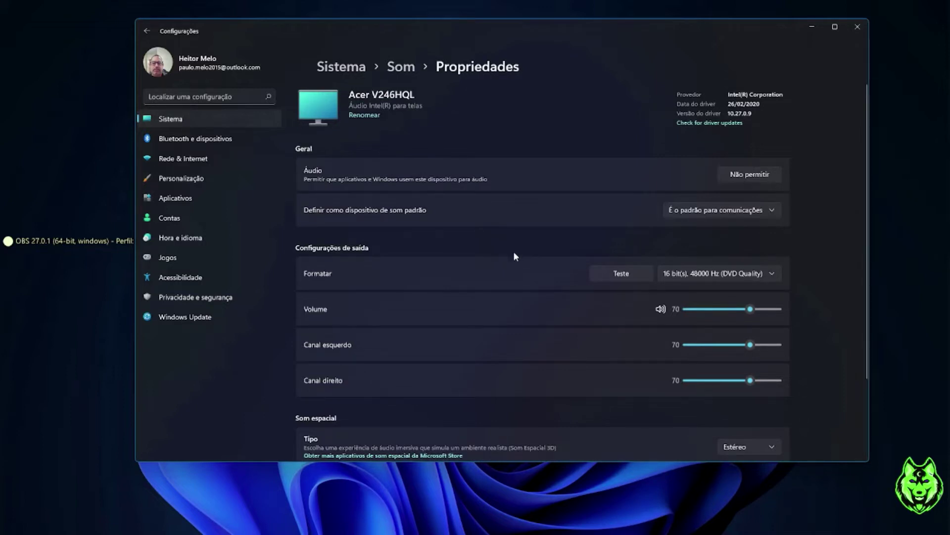
left_click(760, 174)
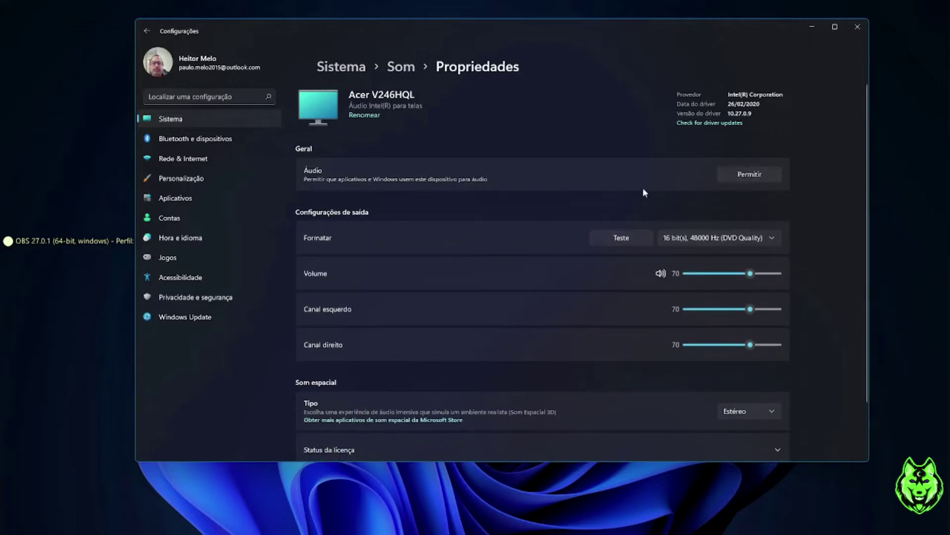
left_click(749, 174)
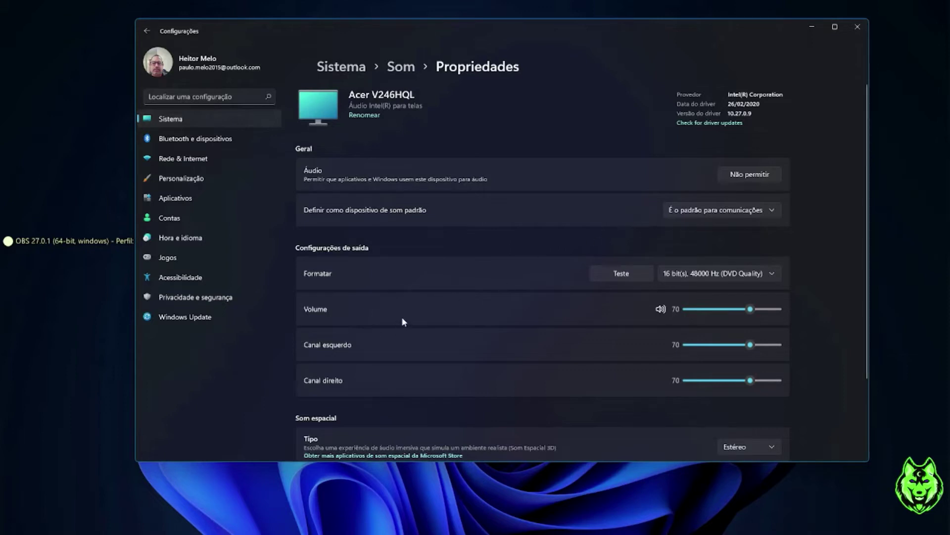
Review the output settings and the available spatial sound types for the Acer V246HQL, keeping Estéreo
scroll(402, 317, "down", 2)
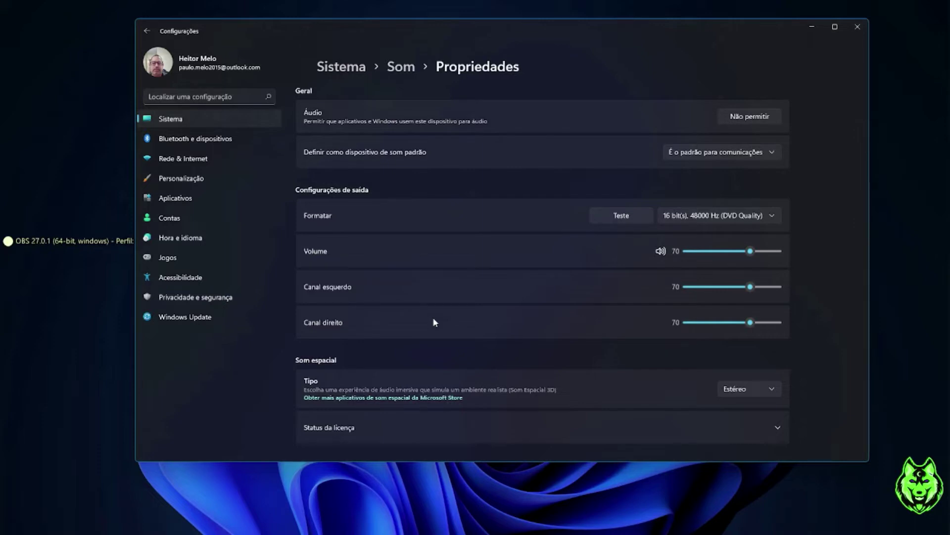
scroll(438, 321, "down", 1)
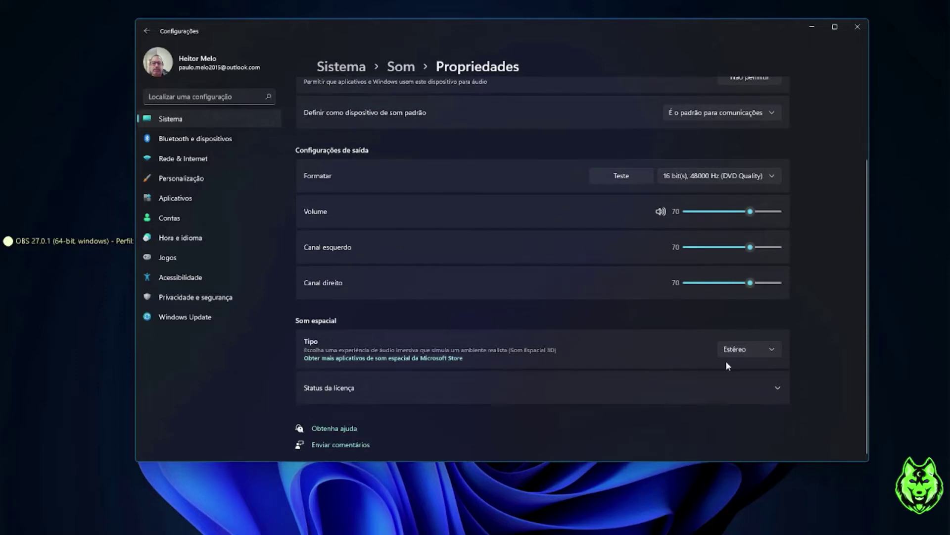
left_click(774, 354)
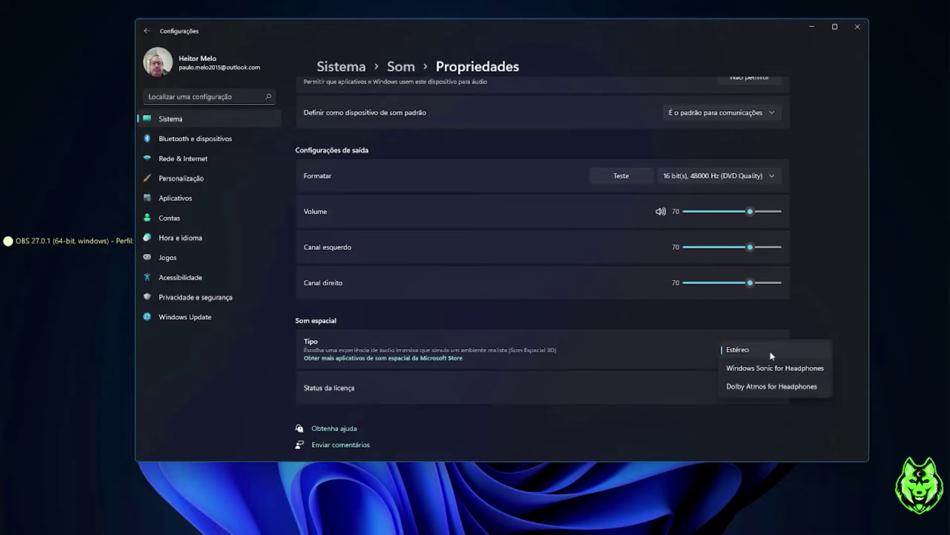
left_click(770, 352)
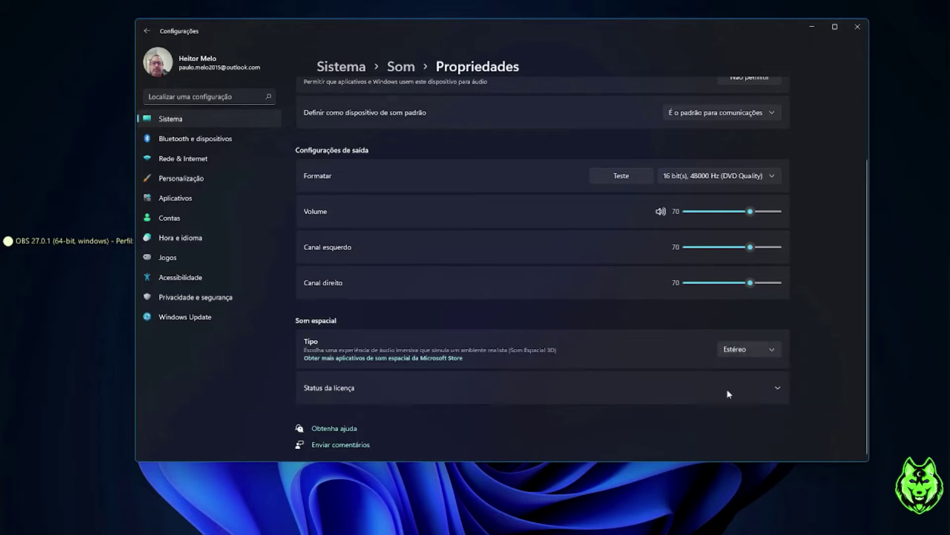
Expand the spatial sound license status (Status da licença), examine the Dolby Atmos entries, and collapse it again
left_click(777, 389)
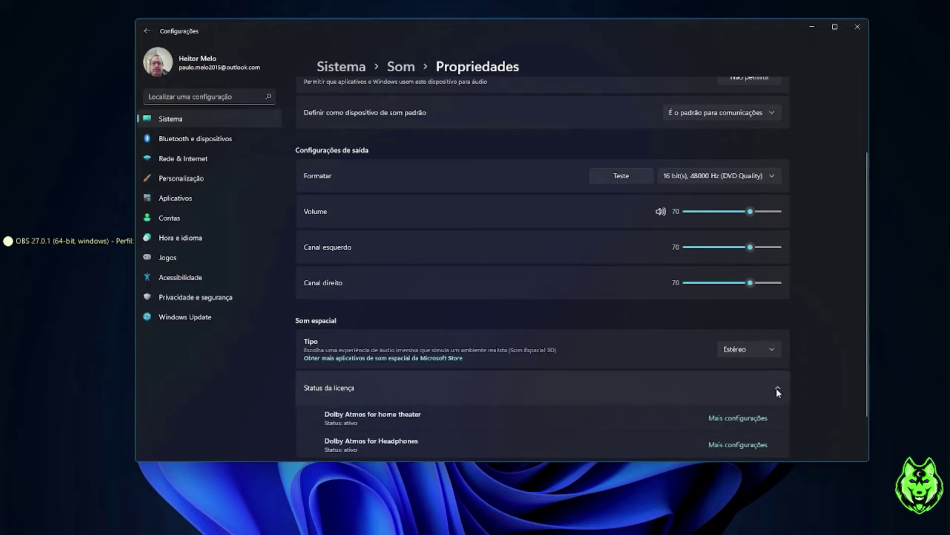
scroll(544, 419, "down", 2)
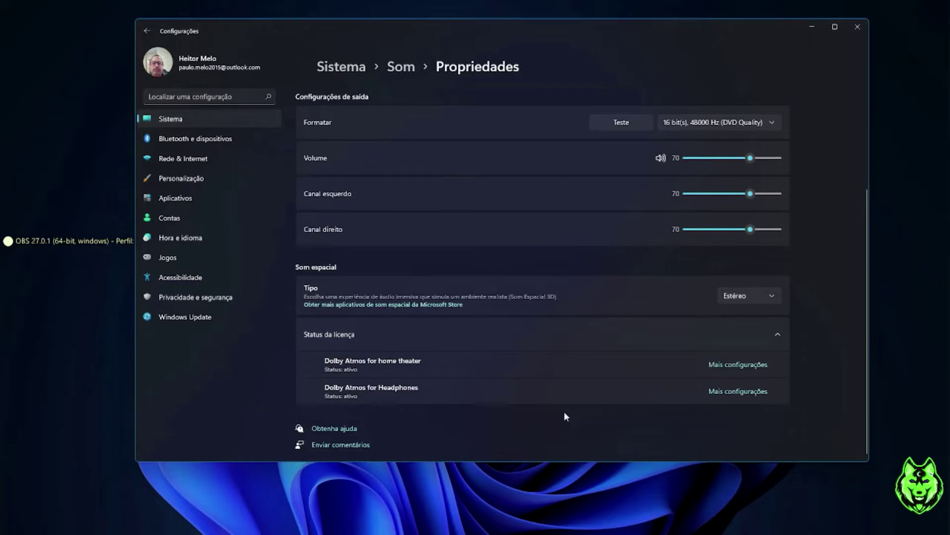
left_click(778, 335)
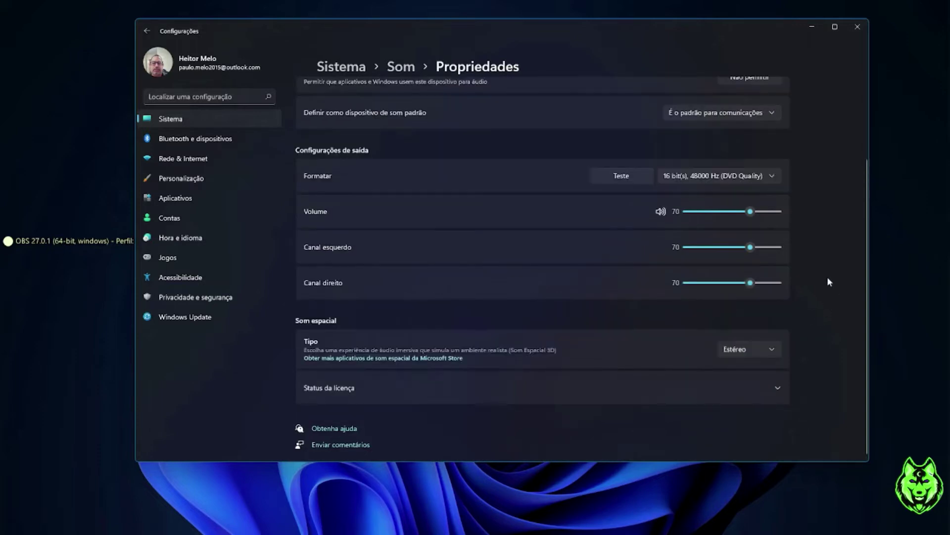
Finish reviewing the Acer V246HQL properties, return to the Som page and examine its output, input and advanced options
scroll(851, 275, "up", 2)
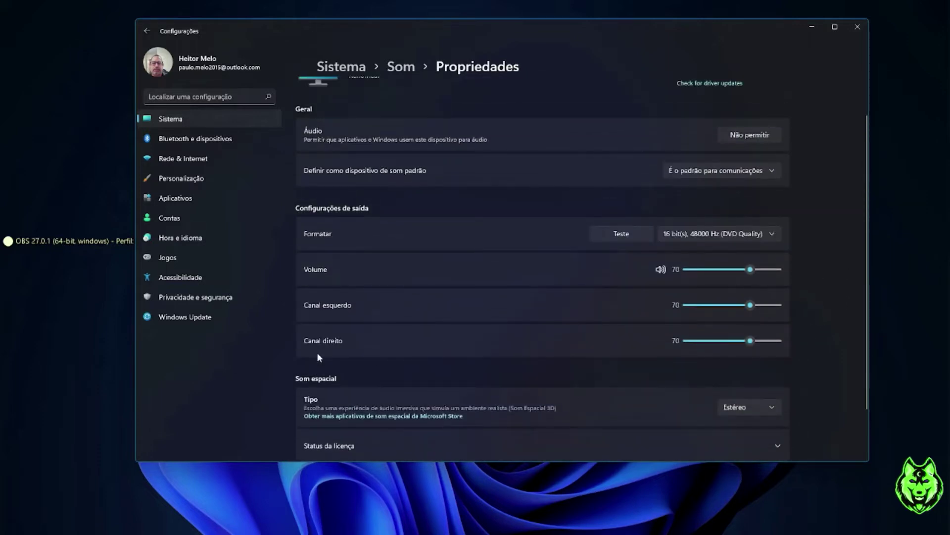
scroll(319, 352, "down", 2)
scroll(323, 352, "up", 3)
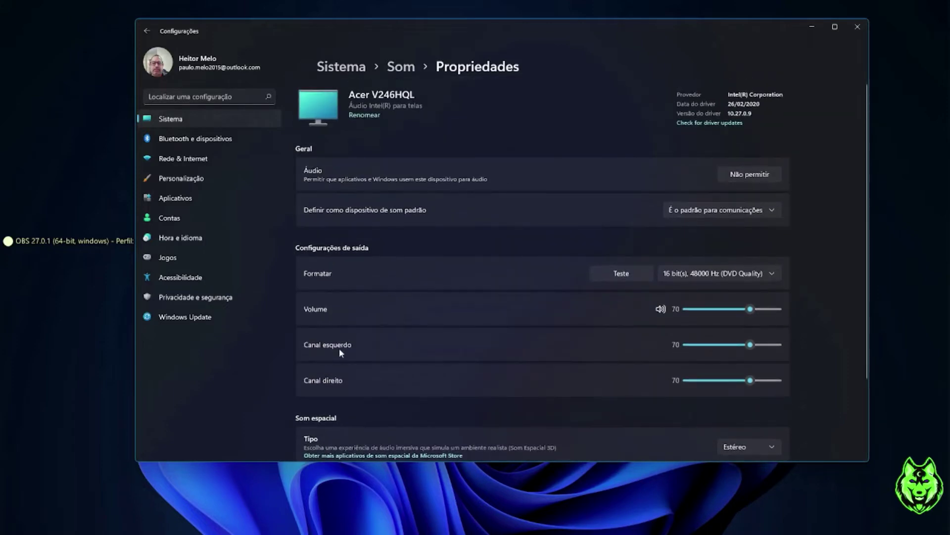
left_click(146, 32)
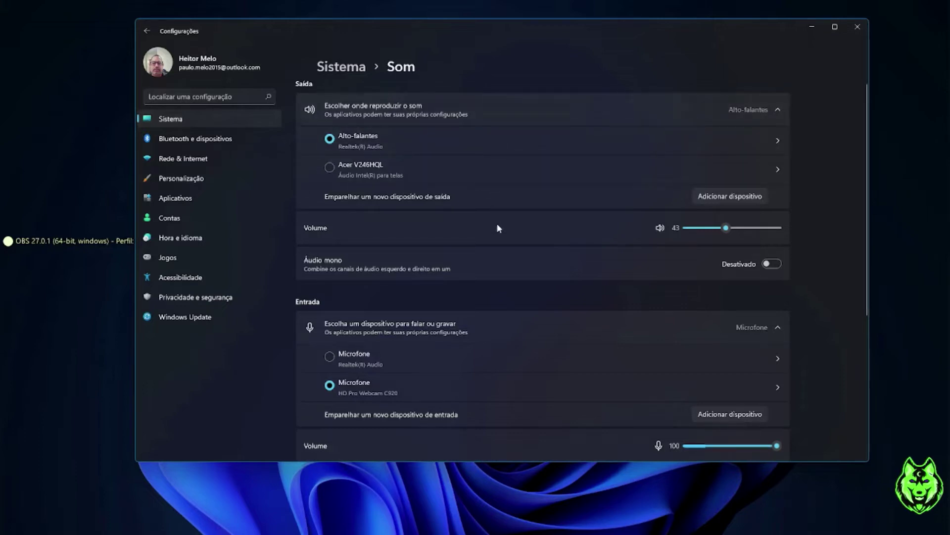
scroll(497, 223, "down", 3)
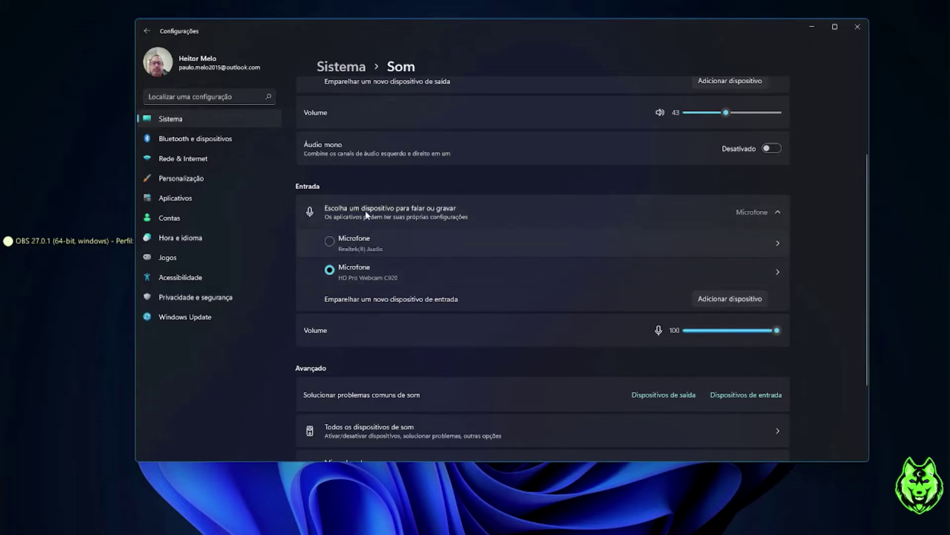
scroll(366, 214, "down", 3)
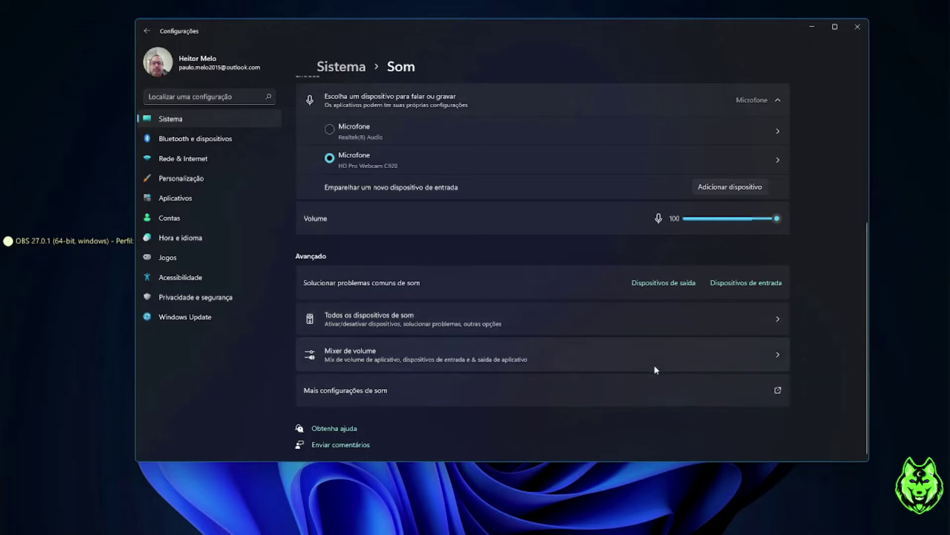
Open the Mixer de volume, examine the system and per-application volumes, and return to the Som page's advanced options
left_click(777, 356)
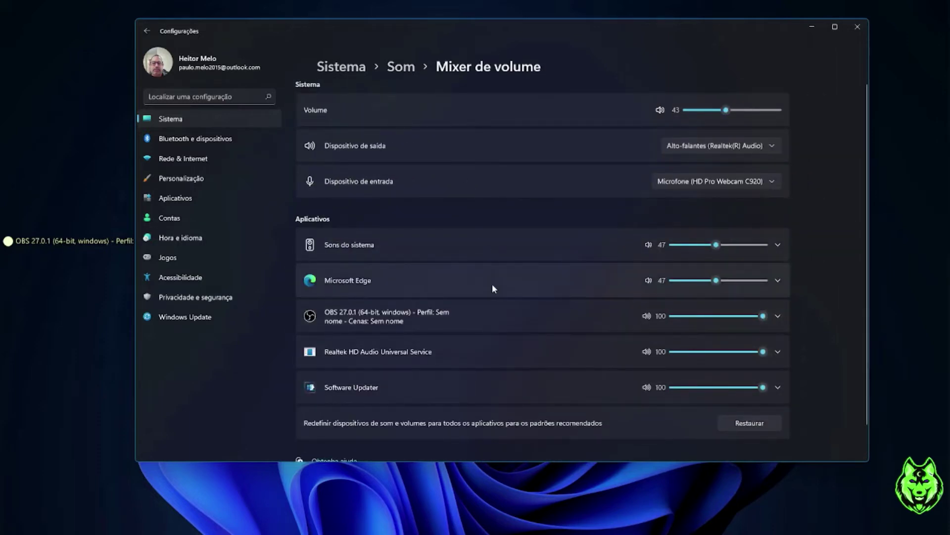
scroll(492, 289, "down", 1)
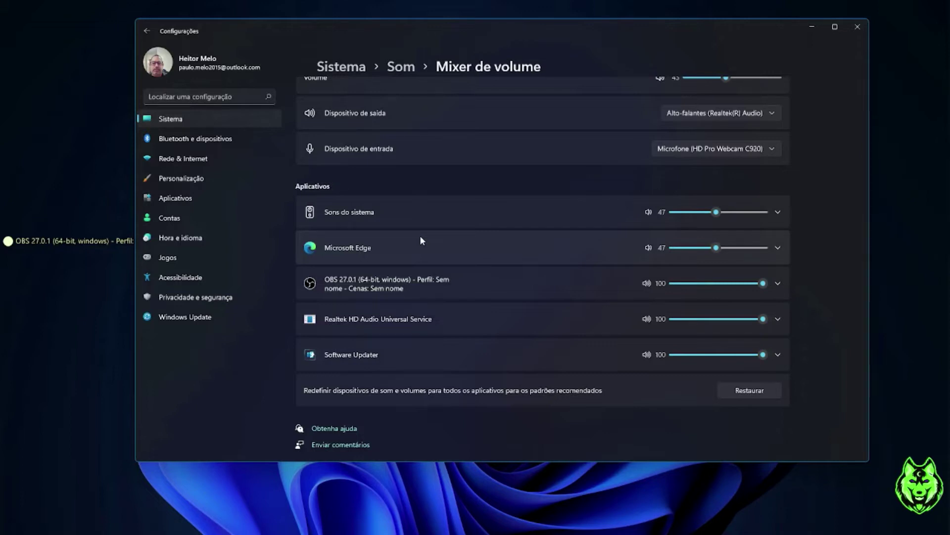
scroll(420, 236, "up", 1)
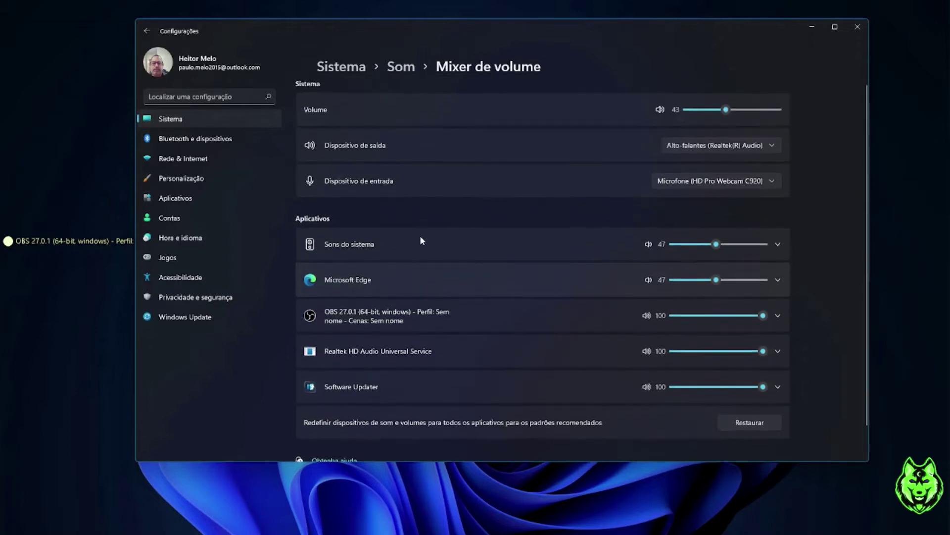
left_click(398, 71)
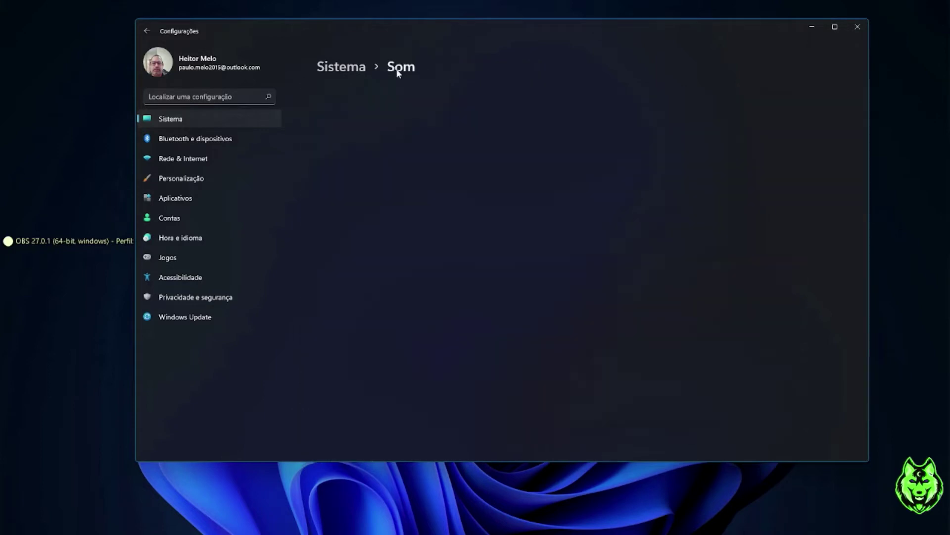
scroll(544, 320, "down", 5)
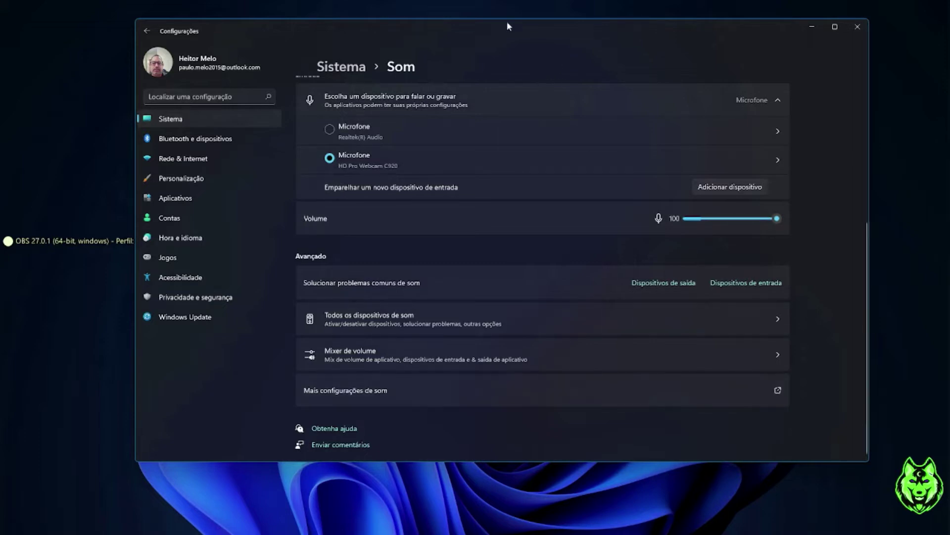
Return to the main Sistema page, open Notificações and review the whole list of apps and senders
left_click(347, 68)
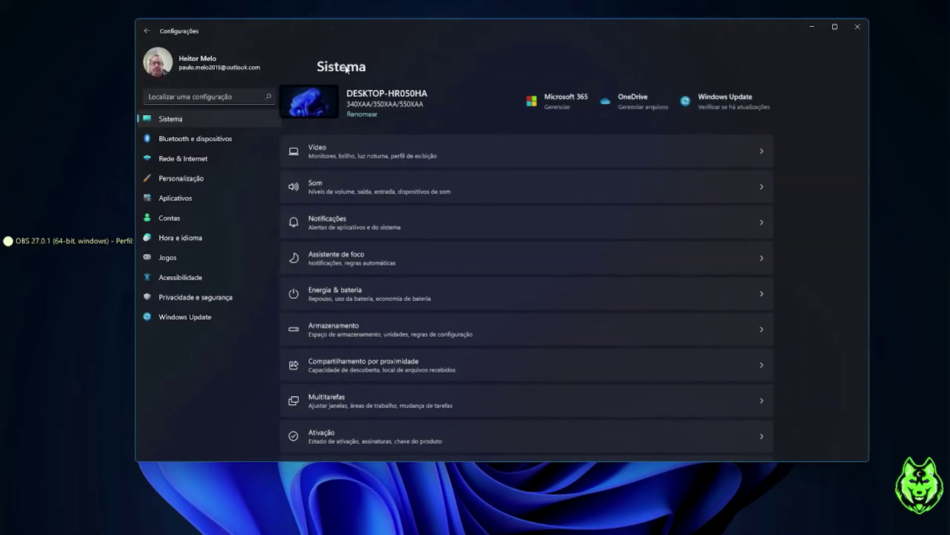
left_click(332, 227)
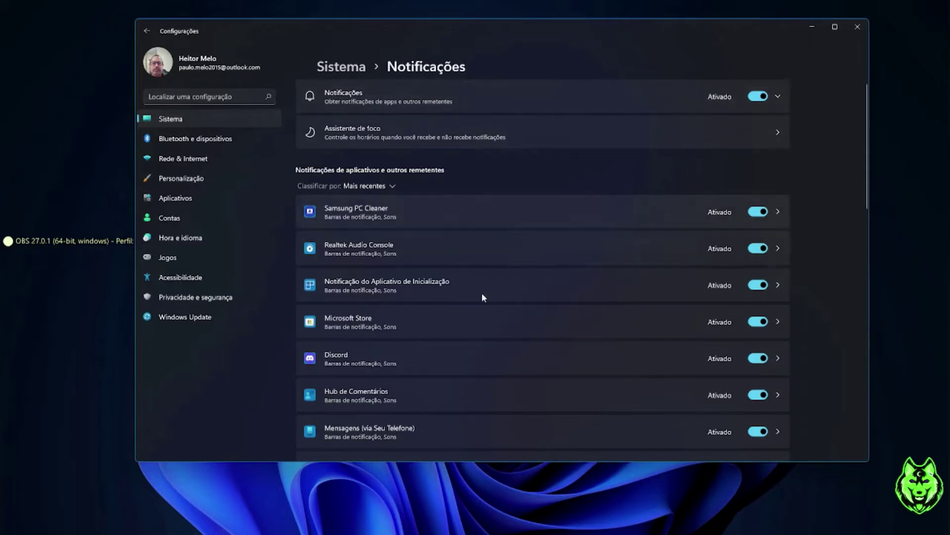
scroll(419, 245, "down", 1)
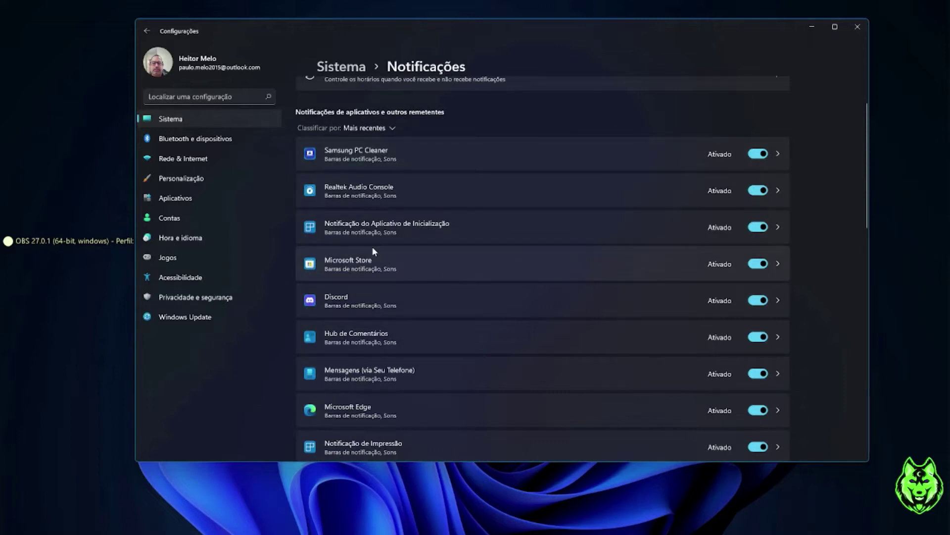
scroll(372, 250, "down", 7)
scroll(379, 250, "down", 5)
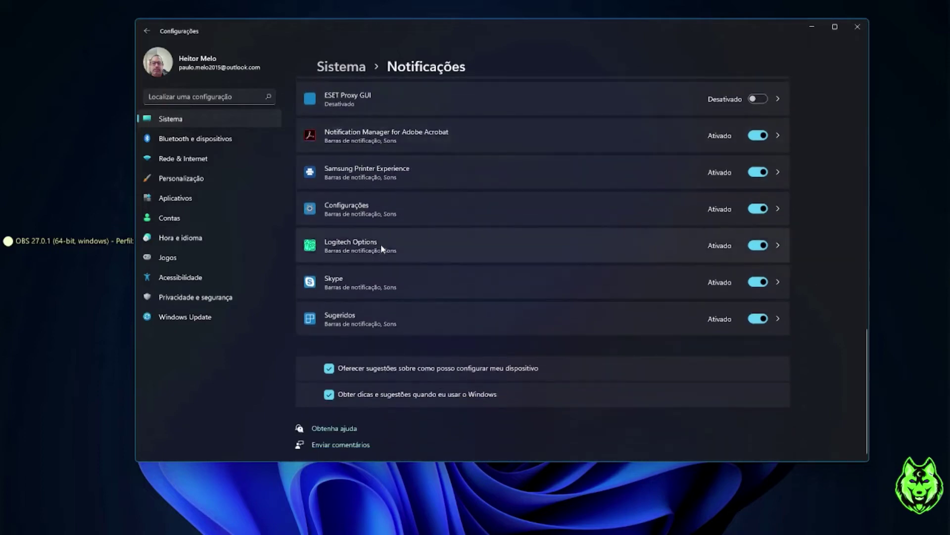
scroll(390, 244, "up", 13)
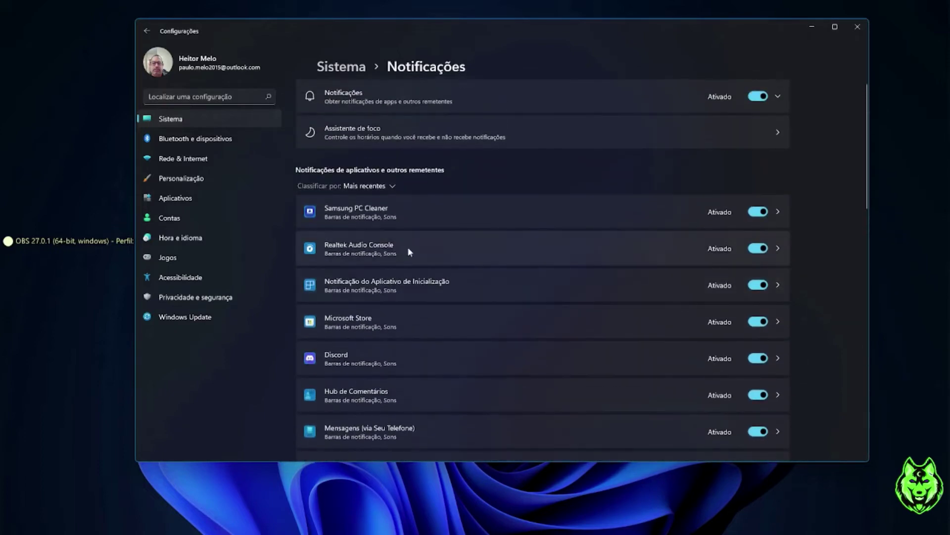
Open Assistente de foco, review its modes and automatic rules, and return to the main Sistema page
left_click(408, 136)
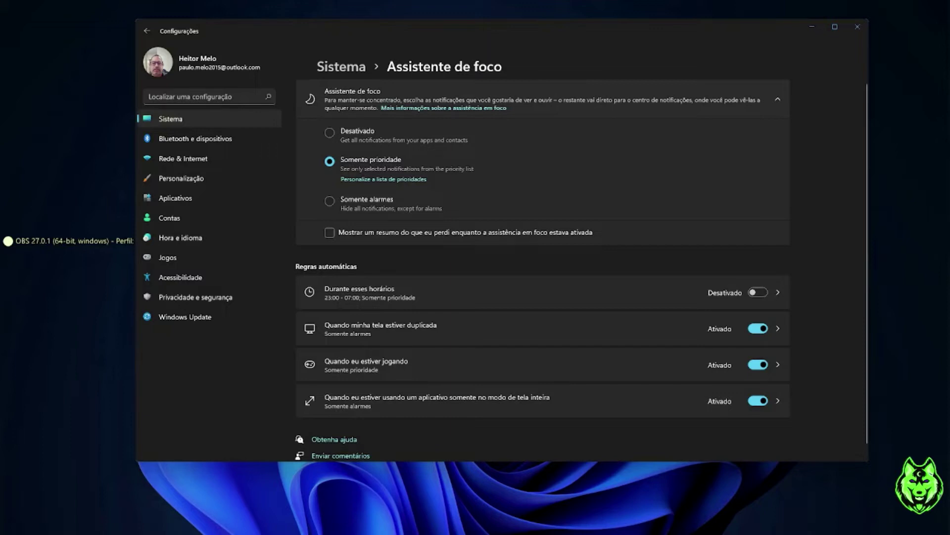
scroll(425, 159, "down", 1)
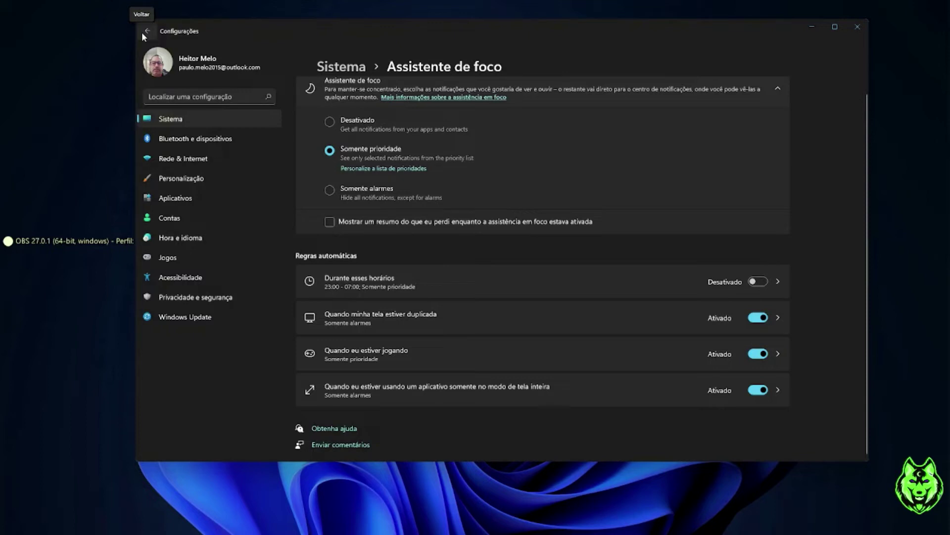
left_click(360, 68)
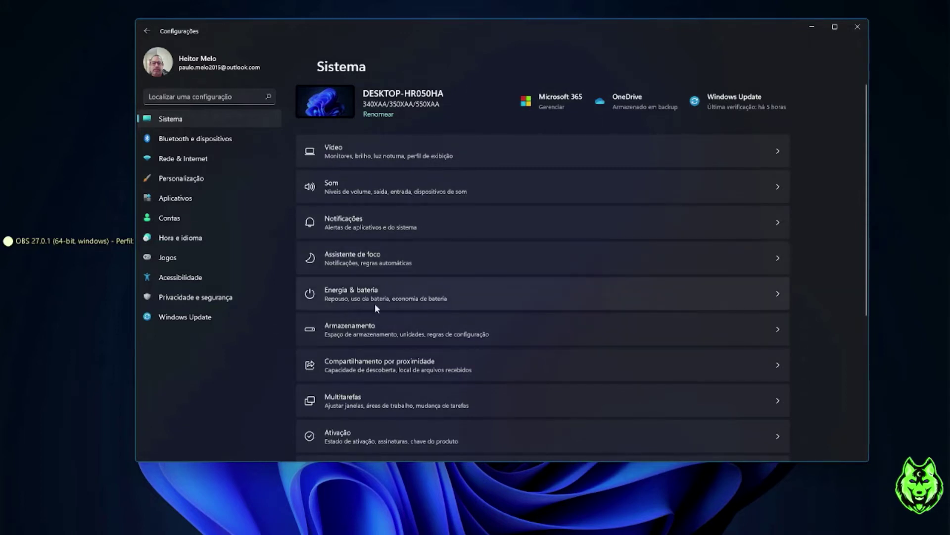
Open Armazenamento, examine the Sentido de armazenamento cleanup settings, and return to the main Sistema page
left_click(381, 334)
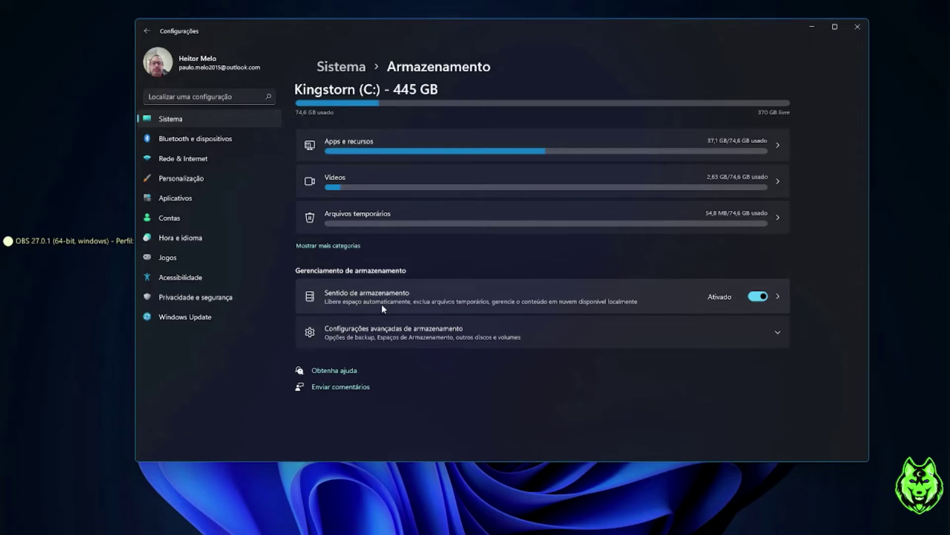
left_click(777, 300)
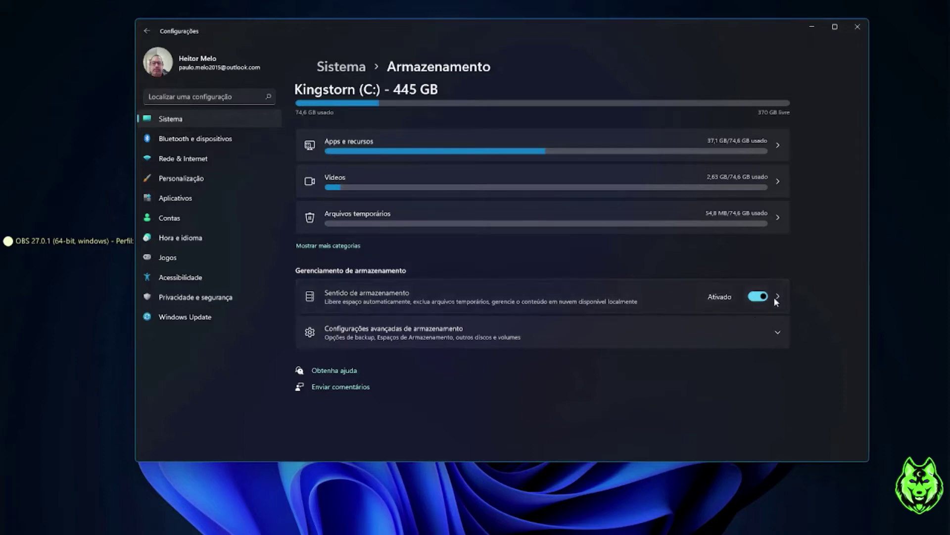
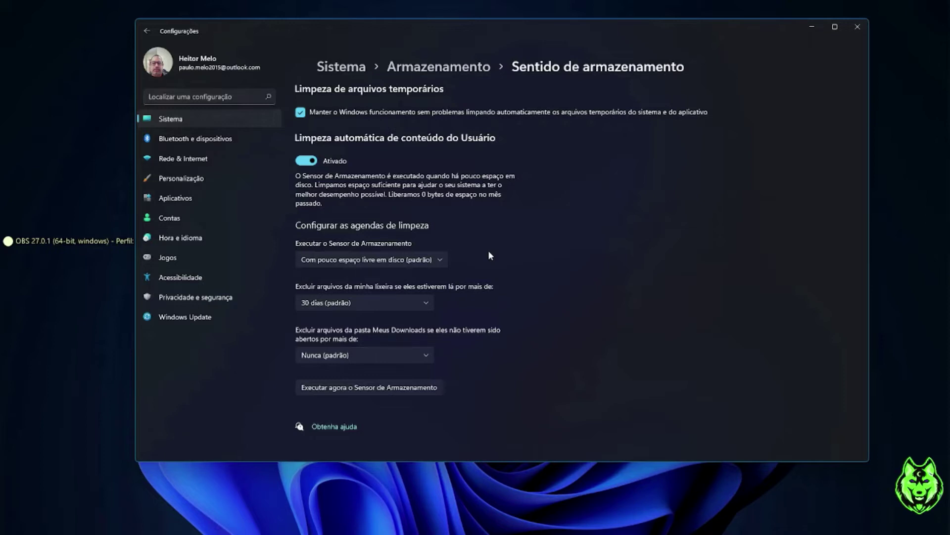
left_click(354, 68)
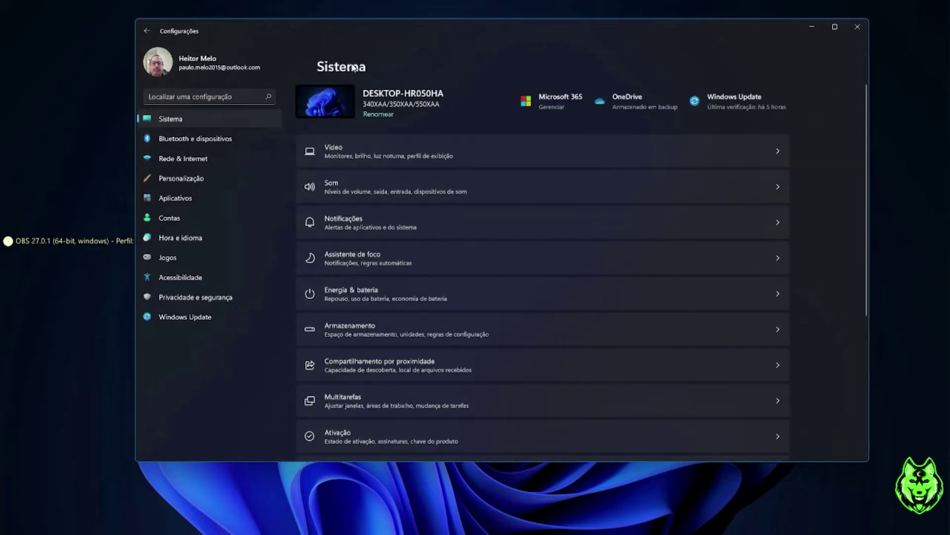
Open and review the Compartilhamento por proximidade settings, switching briefly to OBS and minimizing its window
scroll(491, 225, "down", 2)
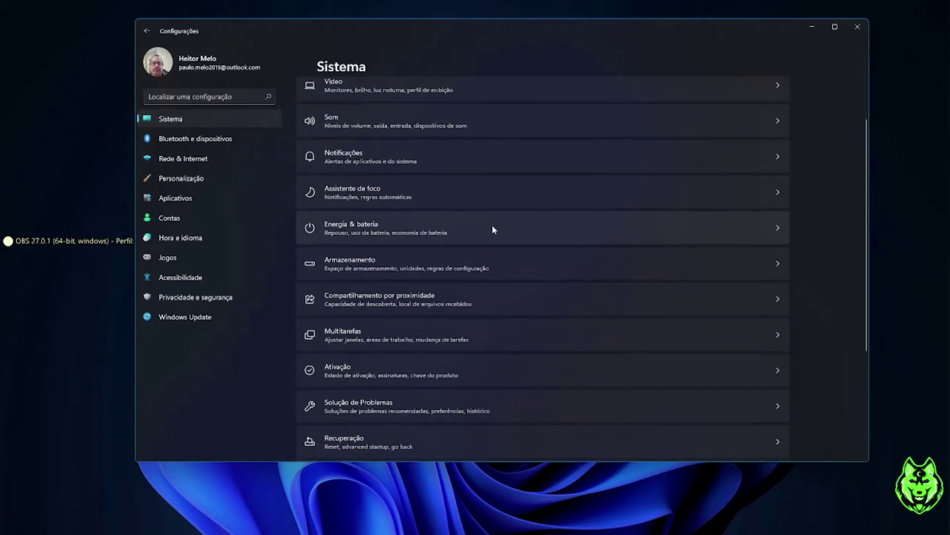
scroll(493, 227, "down", 1)
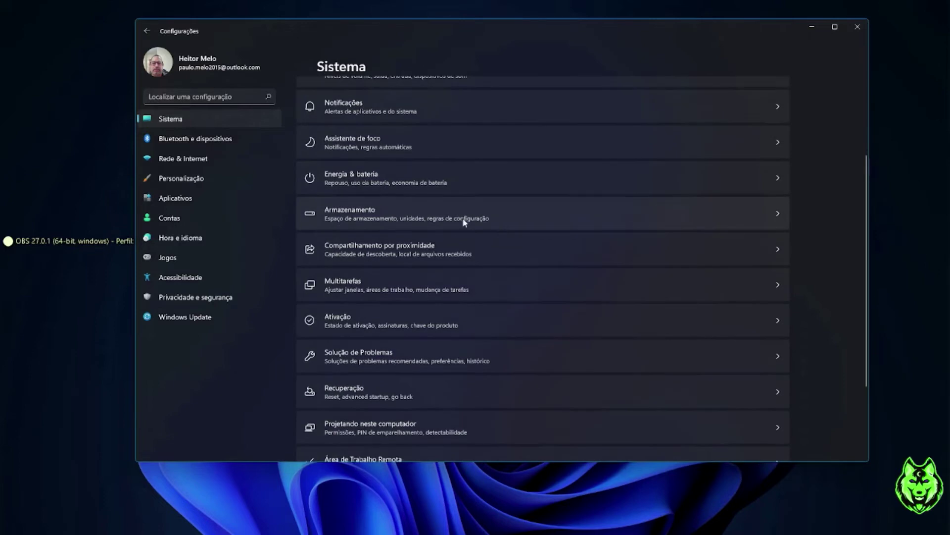
left_click(408, 251)
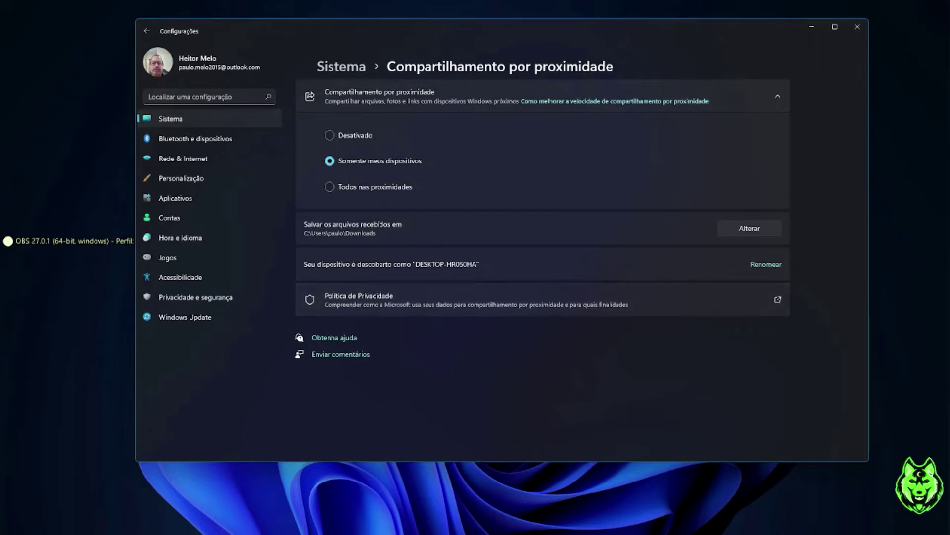
key("alt+Tab")
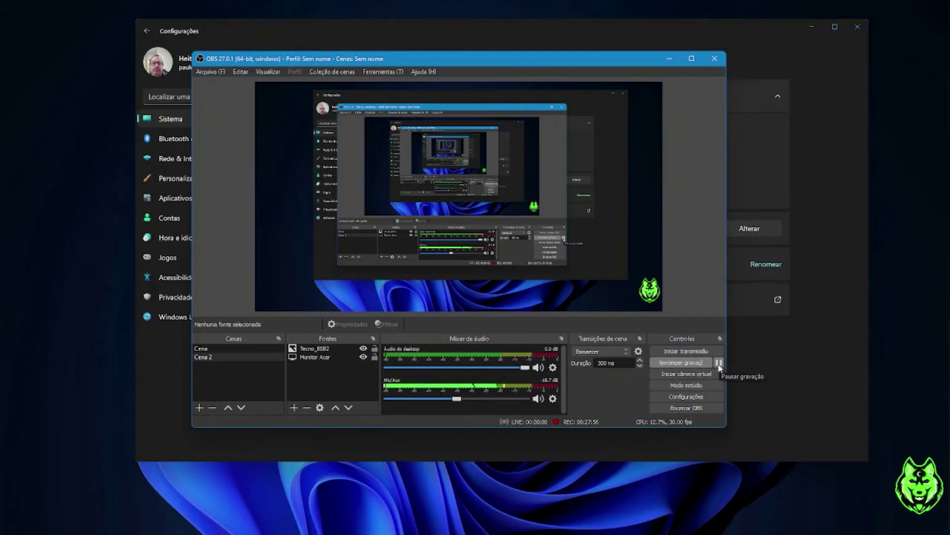
left_click(669, 60)
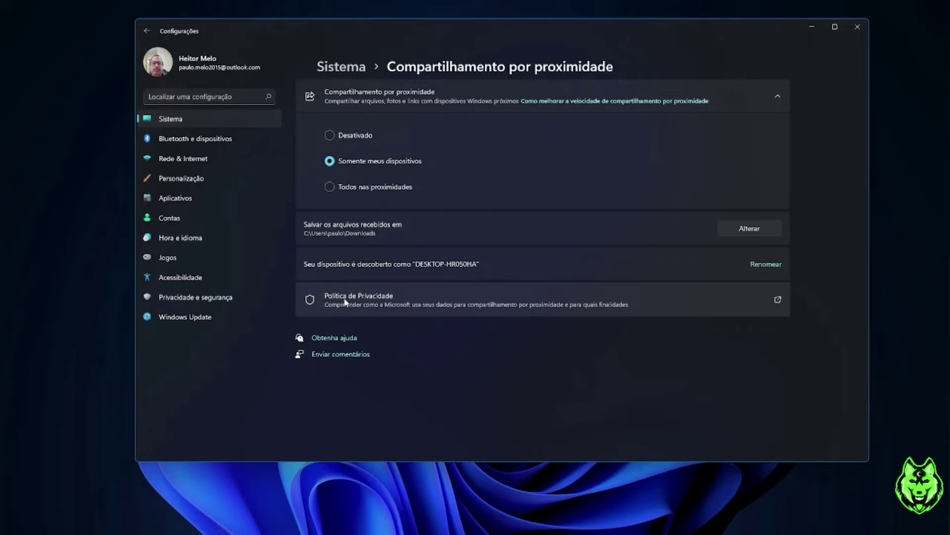
Return to the main Sistema page, open Multitarefas and expand the Ajustar janelas options to examine them
left_click(146, 31)
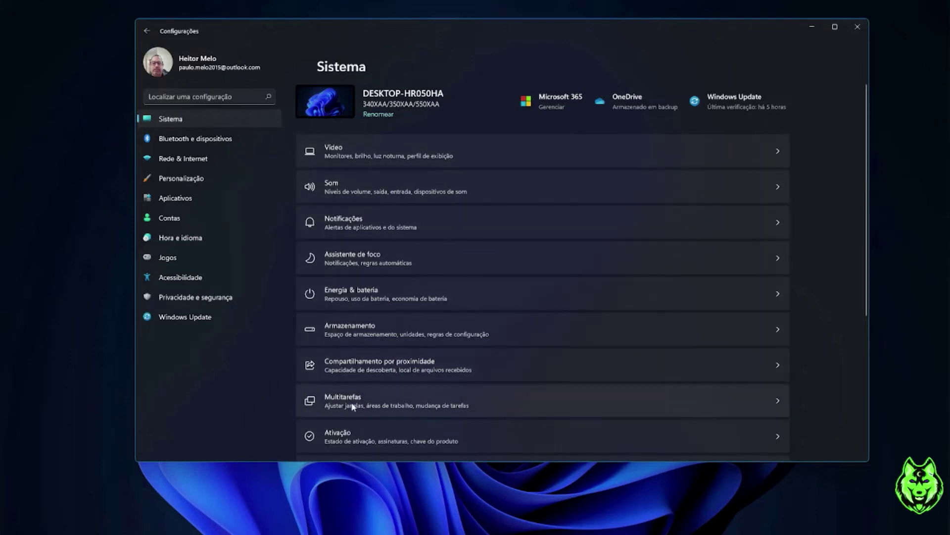
left_click(444, 402)
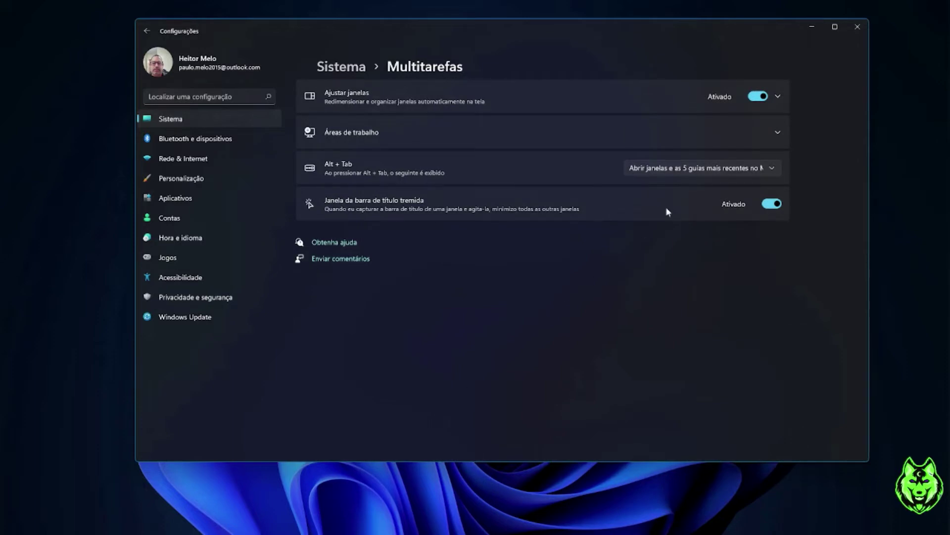
left_click(778, 97)
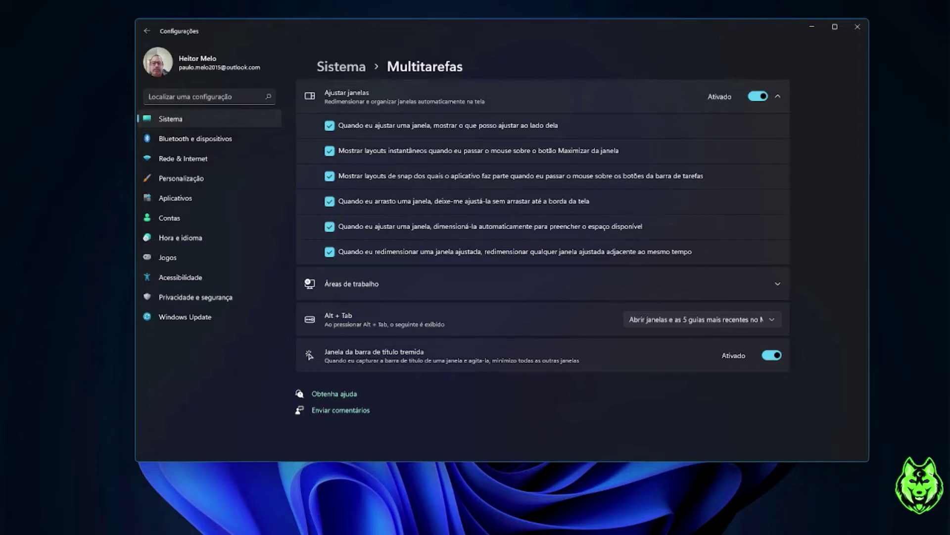
Open File Explorer and Microsoft Store, and snap them side by side in equal halves, with File Explorer on the left
key("super+e")
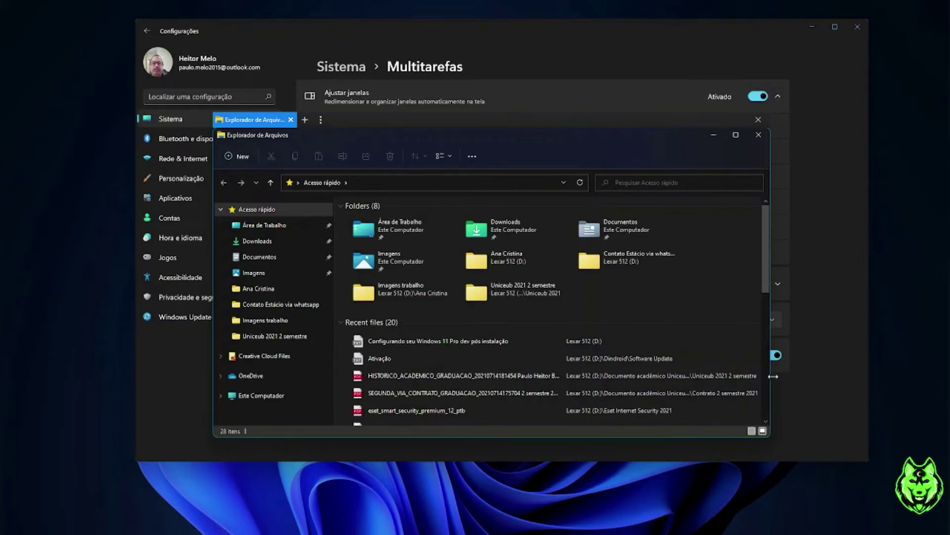
left_click_drag(659, 139, 472, 62)
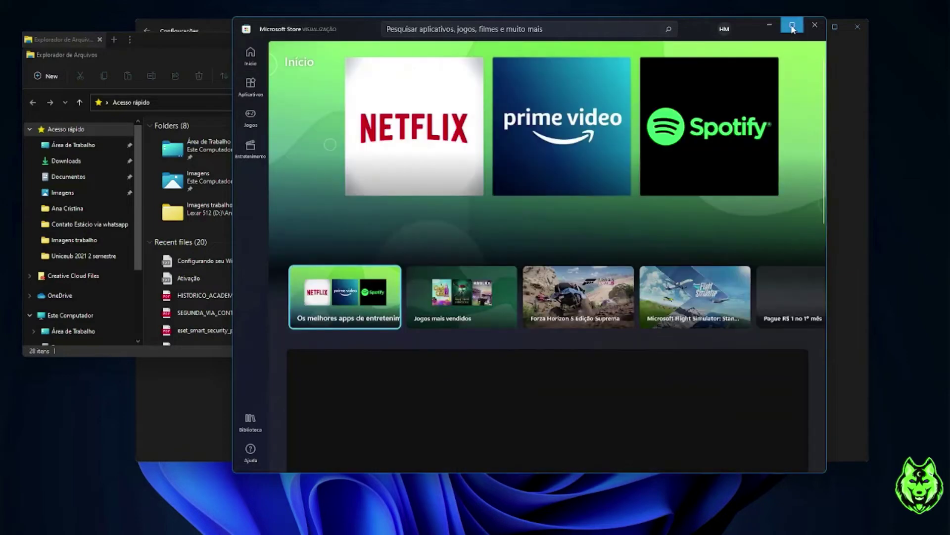
mouse_move(793, 28)
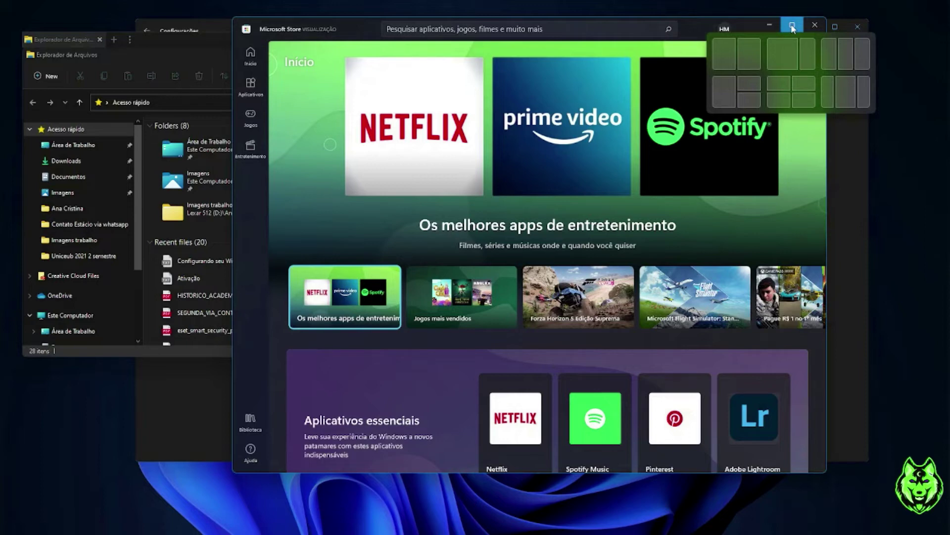
left_click(754, 48)
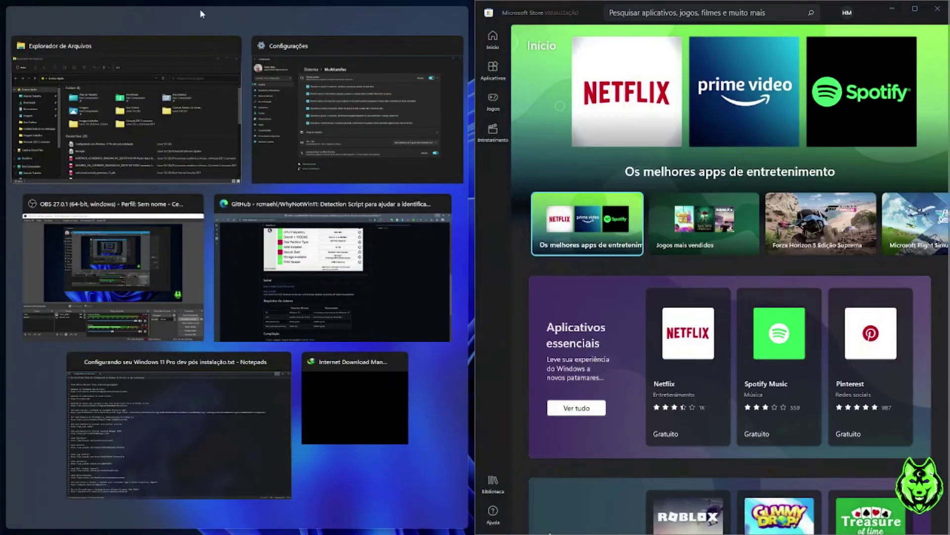
left_click(159, 43)
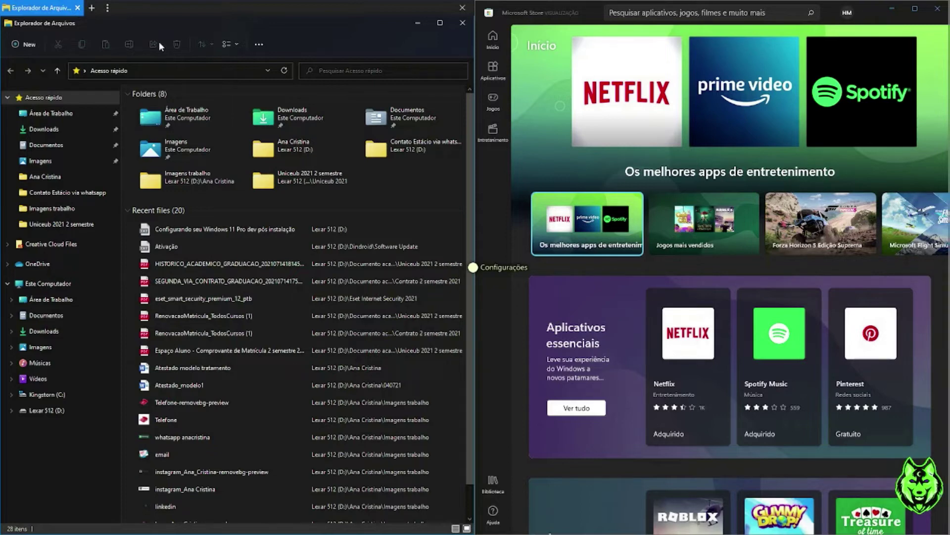
Close the snapped Microsoft Store and File Explorer windows to get back to the Multitarefas settings
left_click(937, 9)
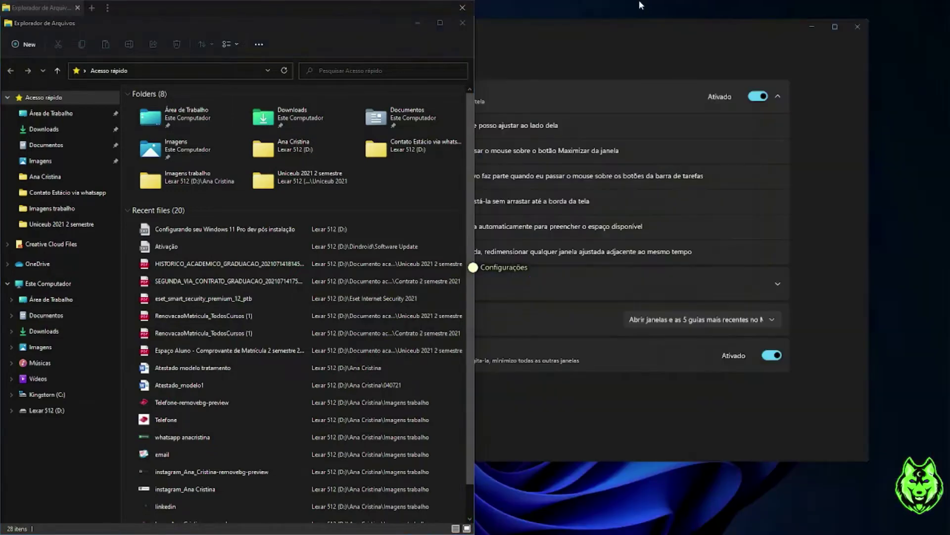
left_click(457, 8)
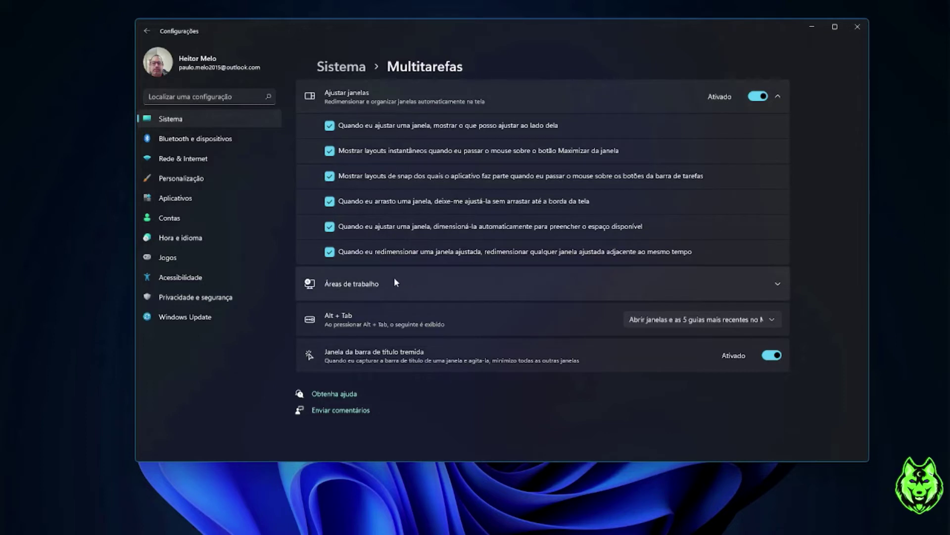
Expand Áreas de trabalho and review the choices for showing open windows on the taskbar and the Alt + Tab choices, keeping the current selections
left_click(776, 284)
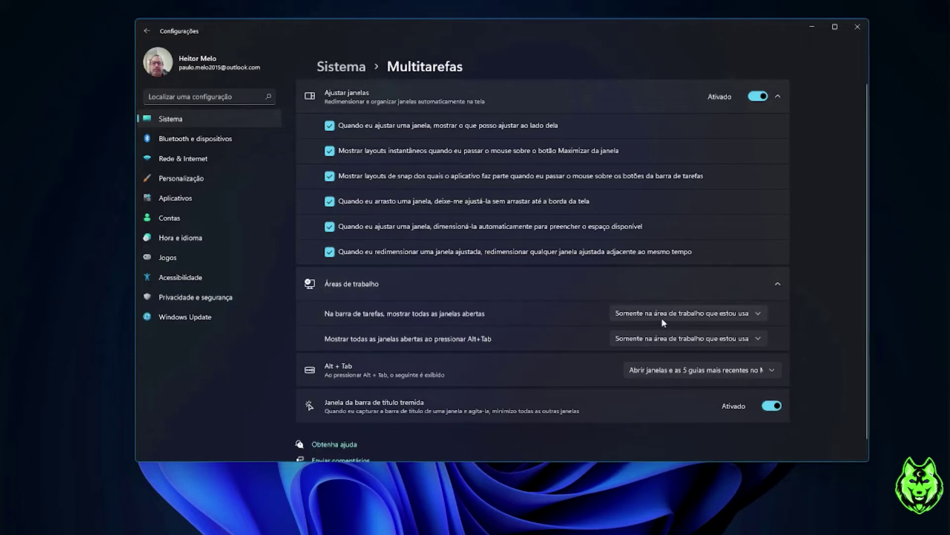
left_click(760, 314)
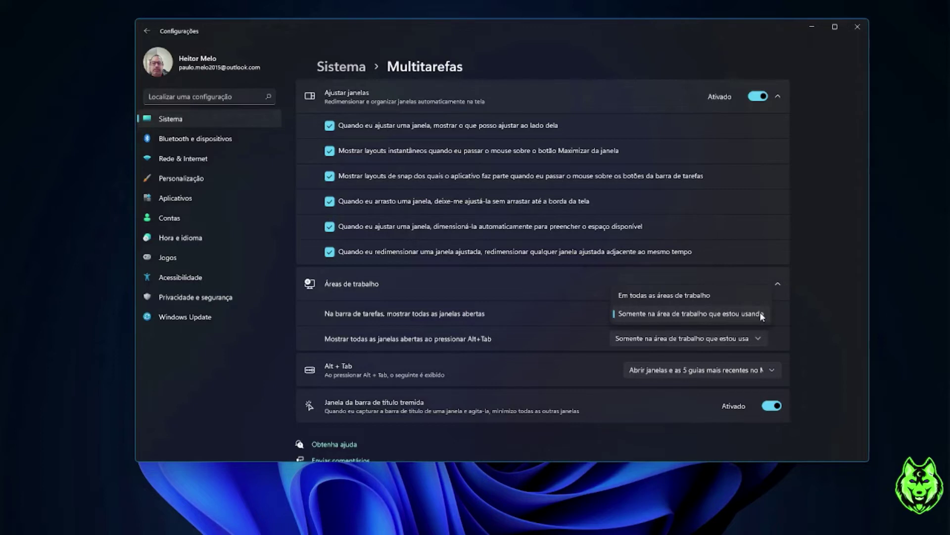
left_click(764, 317)
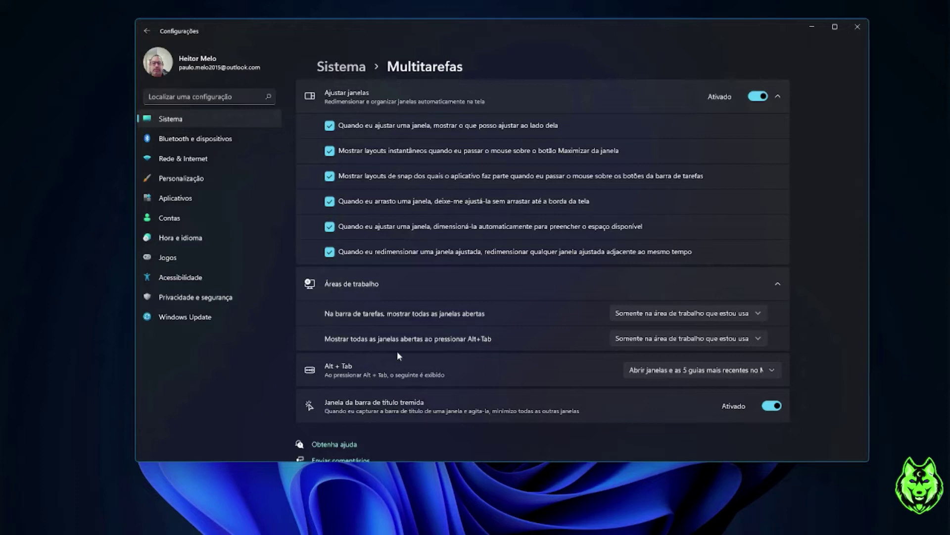
scroll(452, 356, "down", 1)
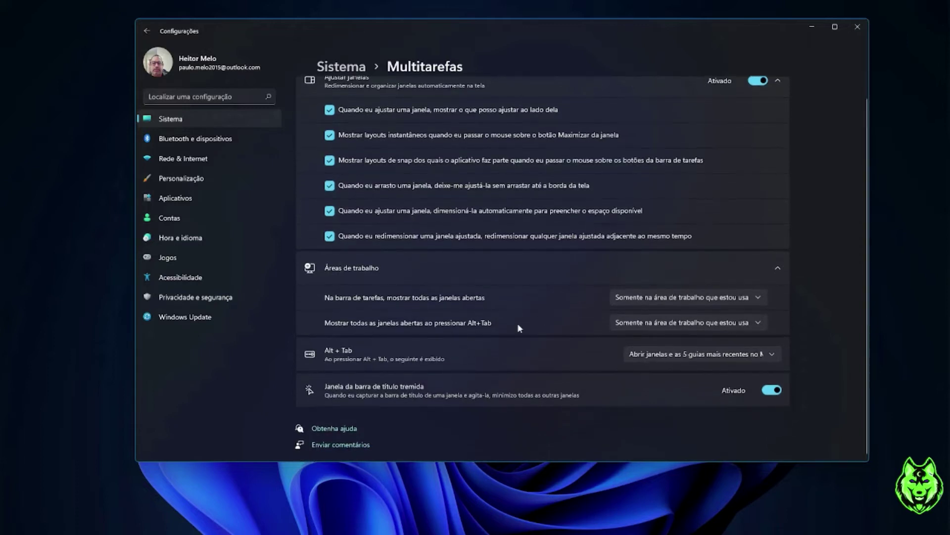
left_click(773, 353)
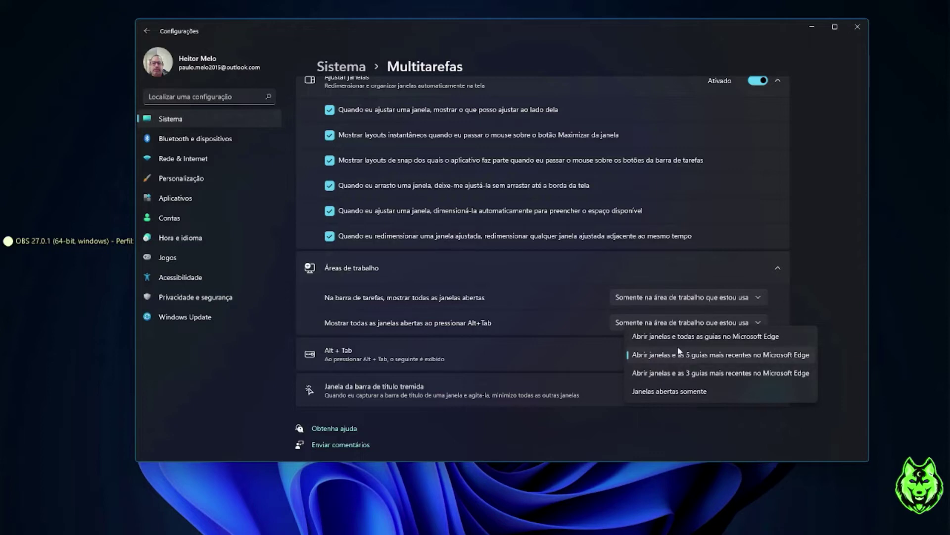
left_click(803, 274)
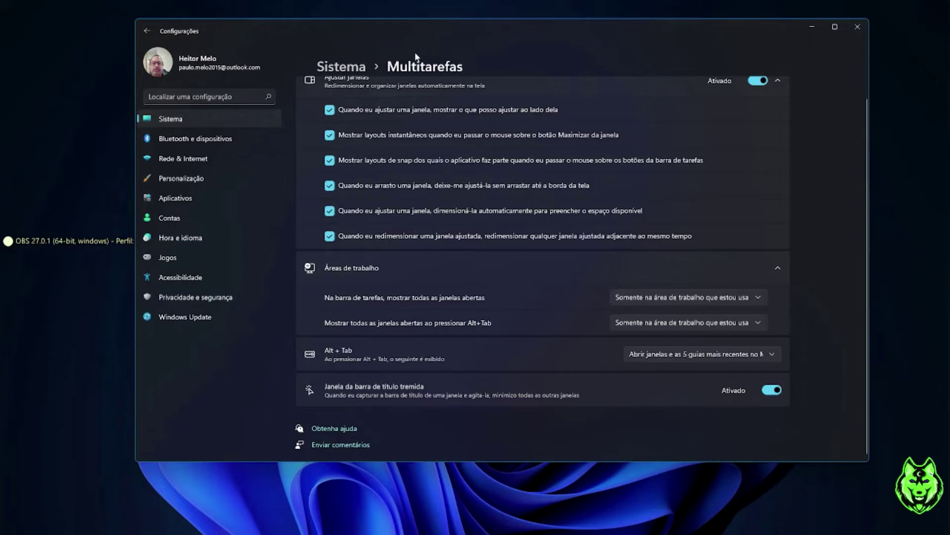
Open File Explorer over the Settings window, shake its title bar to minimize and restore the other windows, and close it
left_click_drag(452, 24, 406, 32)
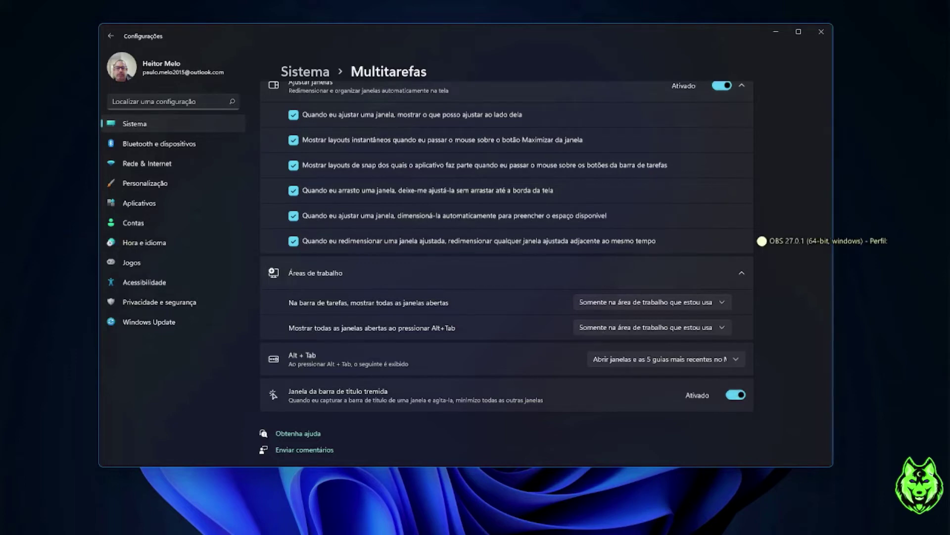
key("super+e")
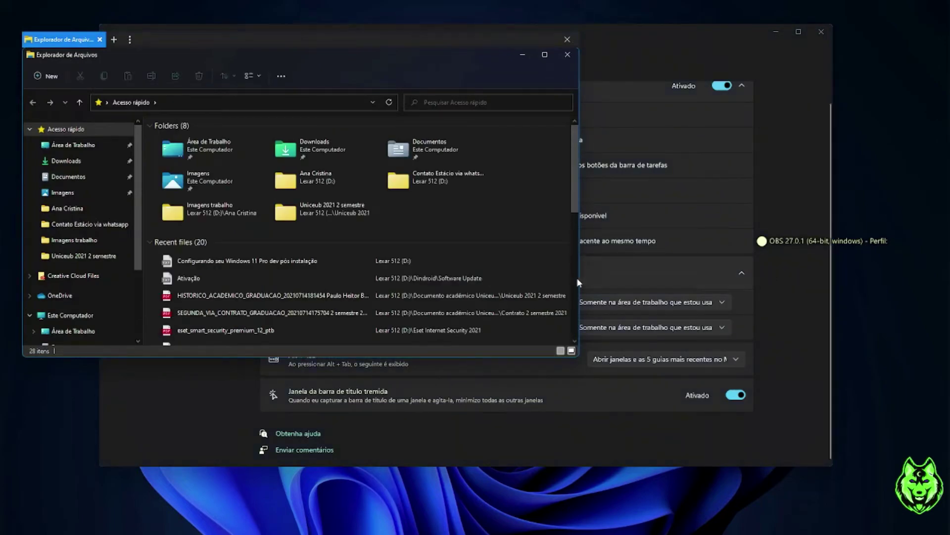
mouse_move(150, 41)
left_mouse_down()
mouse_move(323, 49)
mouse_move(319, 79)
mouse_move(391, 62)
mouse_move(301, 55)
mouse_move(500, 57)
left_mouse_up()
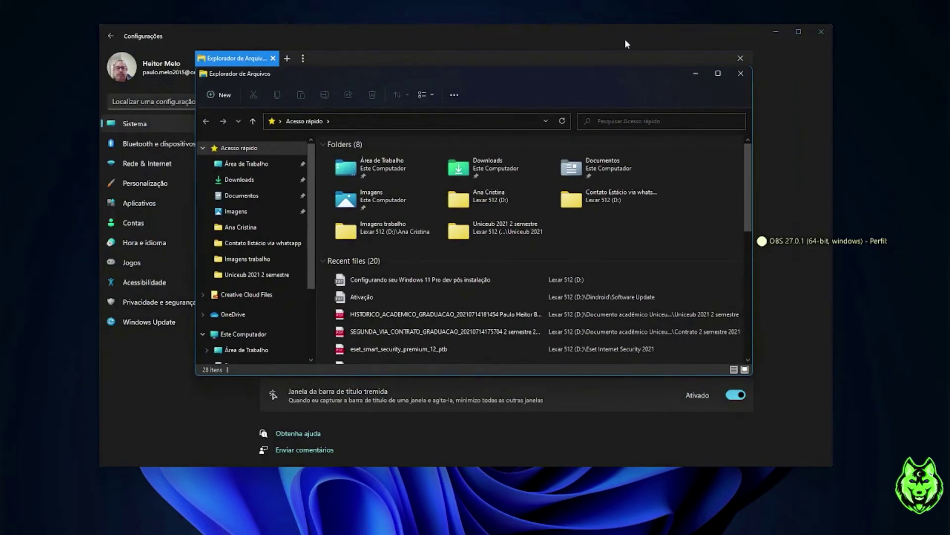
mouse_move(630, 70)
left_mouse_down()
mouse_move(614, 75)
mouse_move(646, 76)
left_mouse_up()
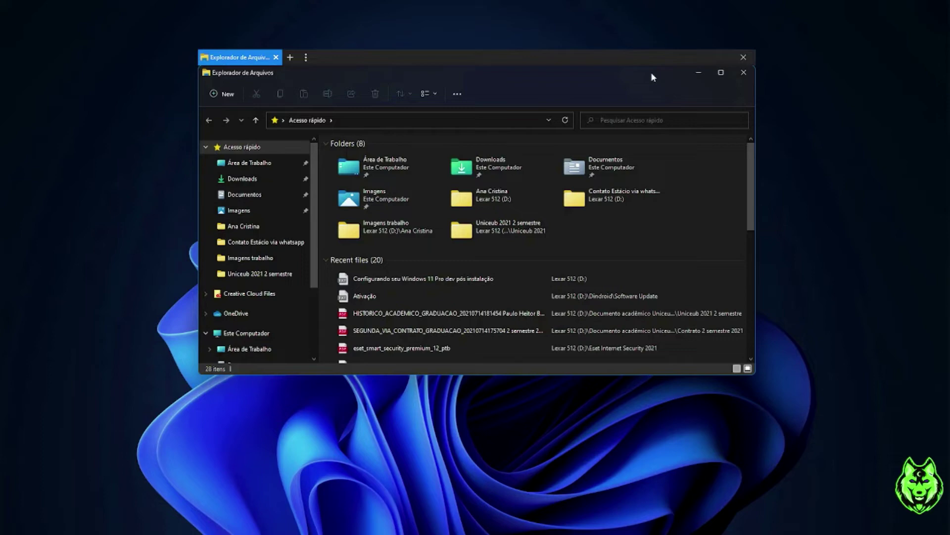
mouse_move(649, 77)
left_mouse_down()
mouse_move(578, 105)
mouse_move(582, 151)
left_mouse_up()
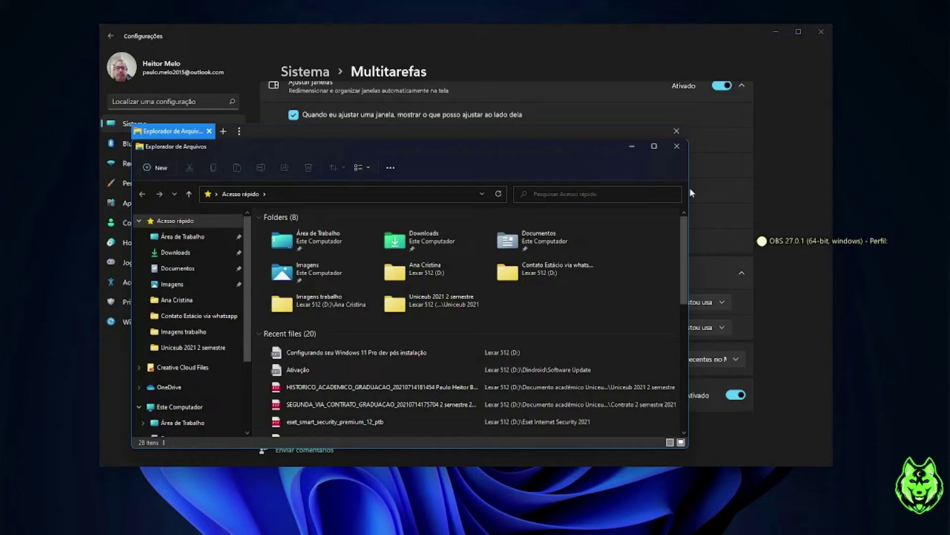
left_click(677, 147)
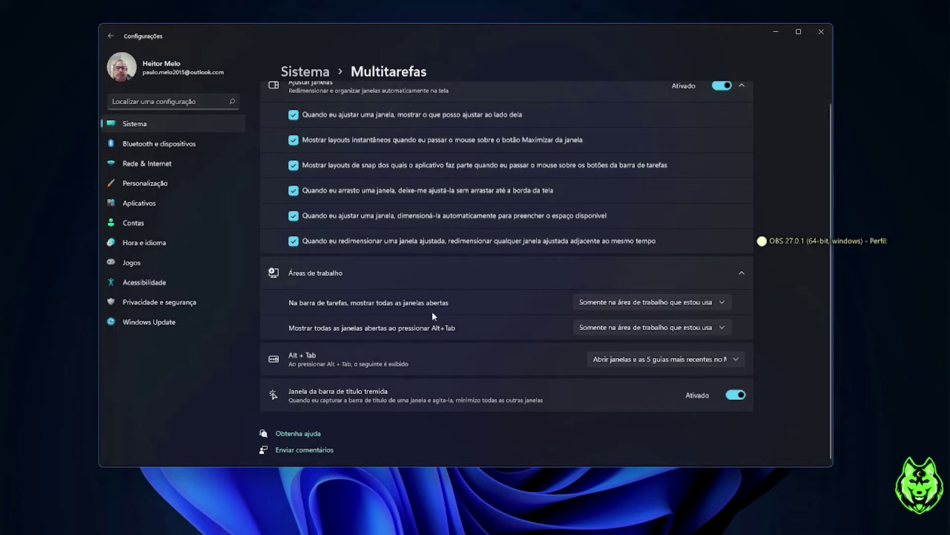
Open Solução de Problemas from the Sistema page and set Recommended troubleshooter preferences to "Executar automaticamente, sem me avisar"
left_click(299, 71)
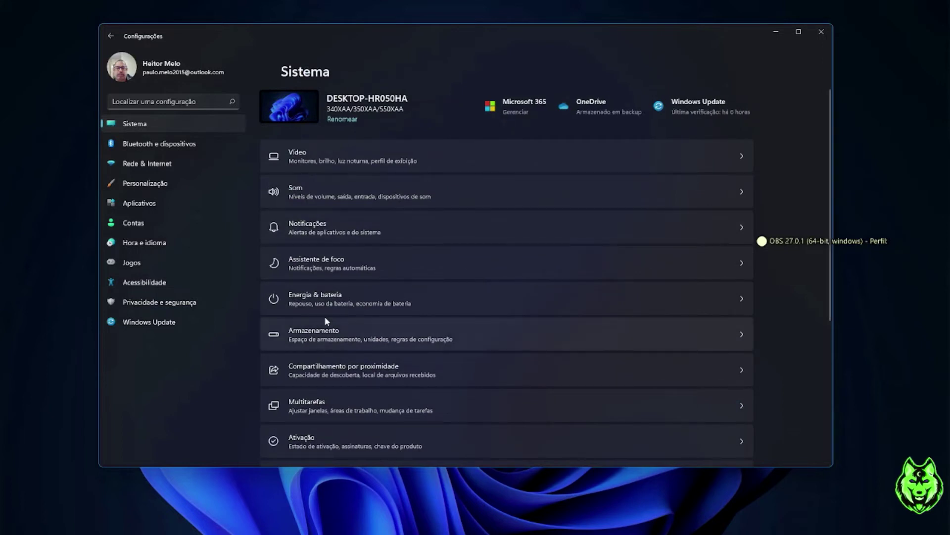
scroll(376, 299, "down", 4)
left_click(392, 296)
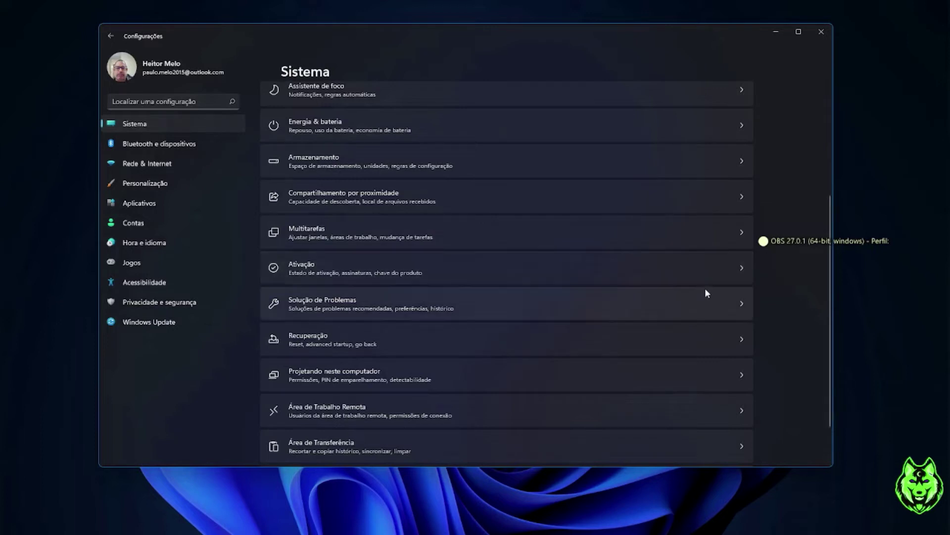
left_click(739, 307)
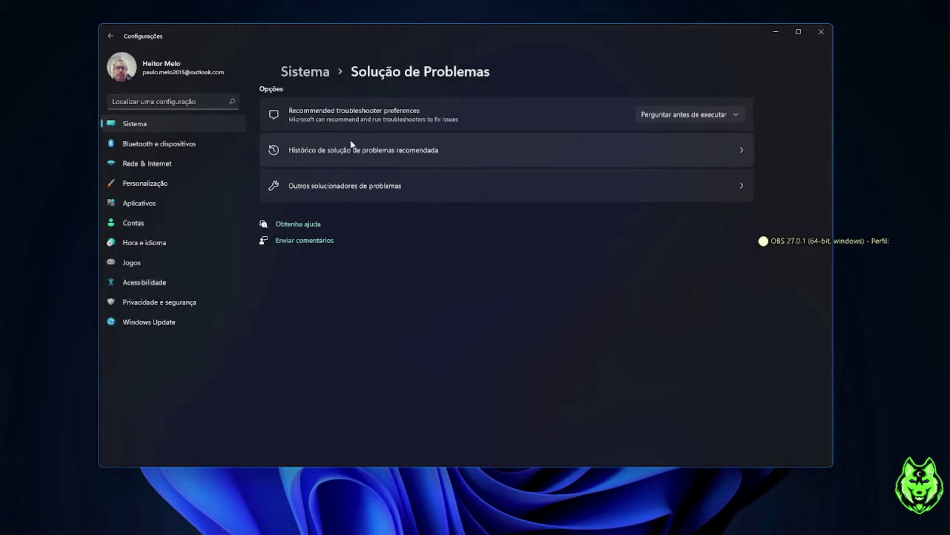
left_click(737, 117)
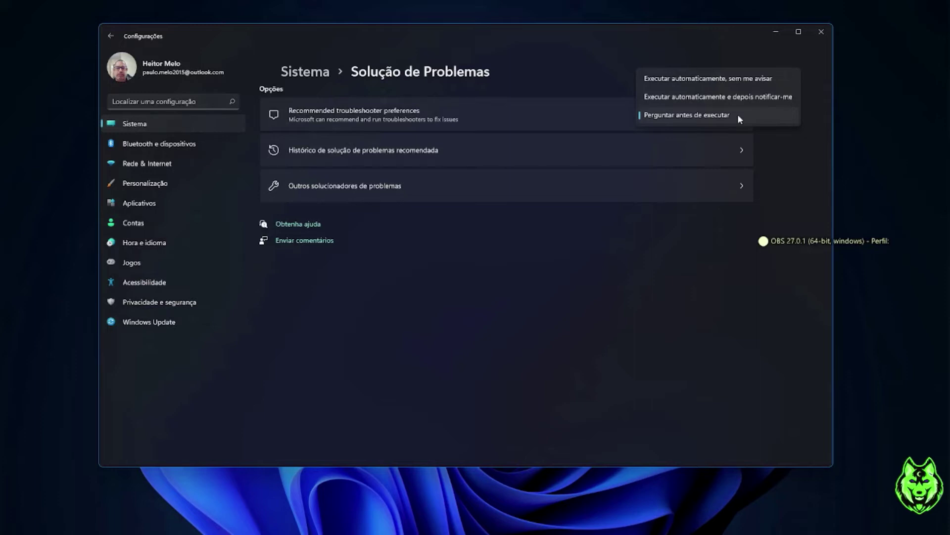
left_click(735, 79)
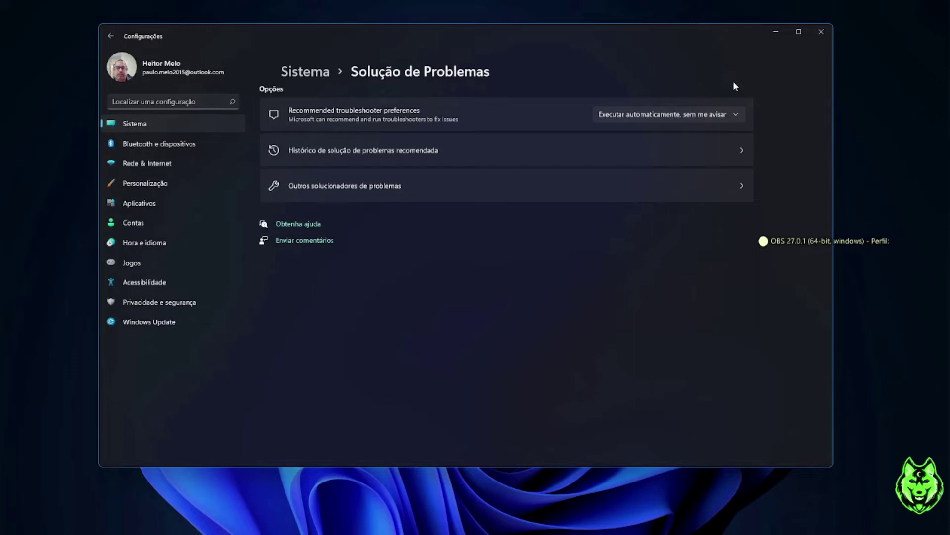
Review the Histórico de solução de problemas recomendada page and return to the main Sistema page
left_click(743, 155)
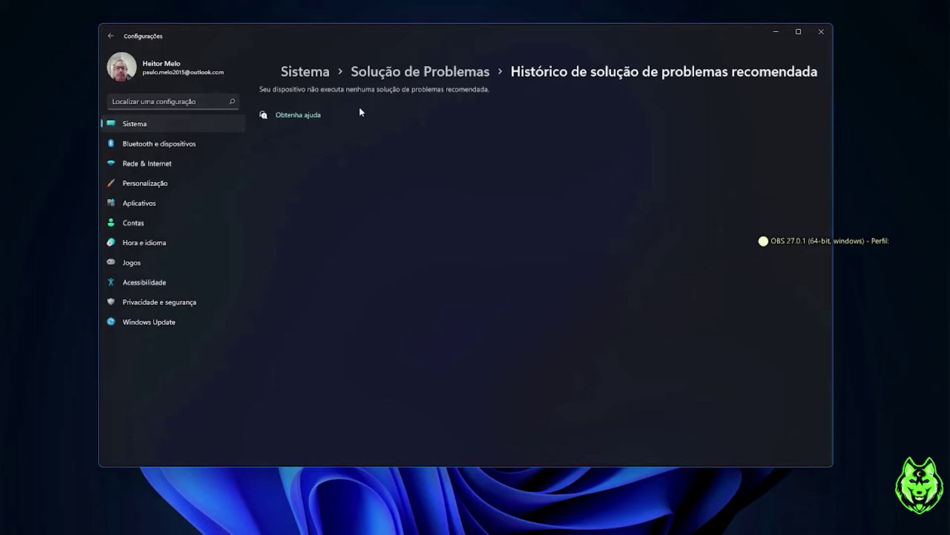
left_click(109, 37)
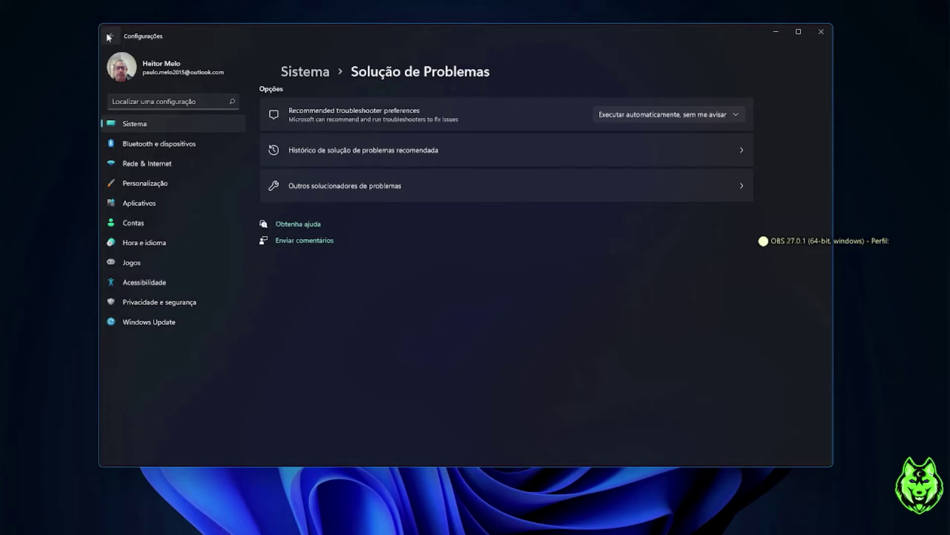
left_click(109, 36)
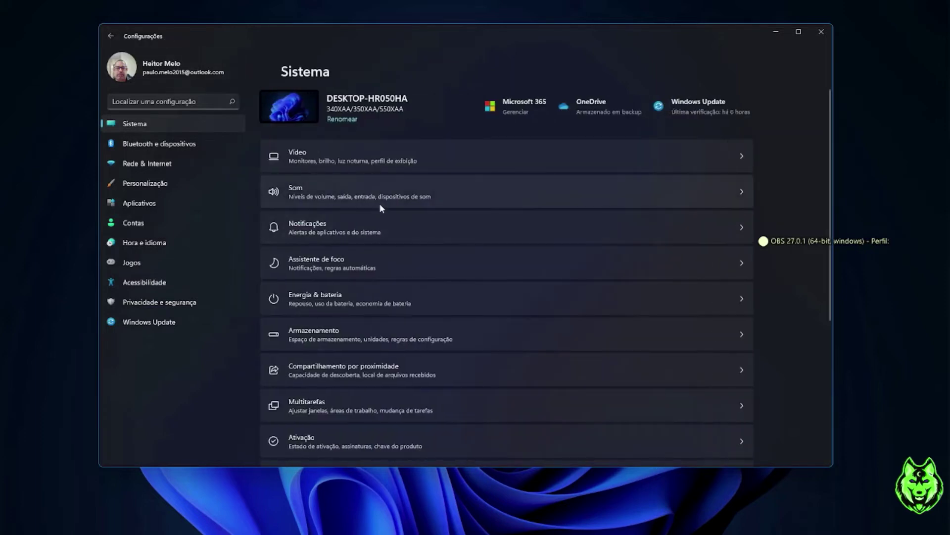
Open Recuperação, review its recovery options, and return to the main Sistema page
scroll(379, 204, "down", 5)
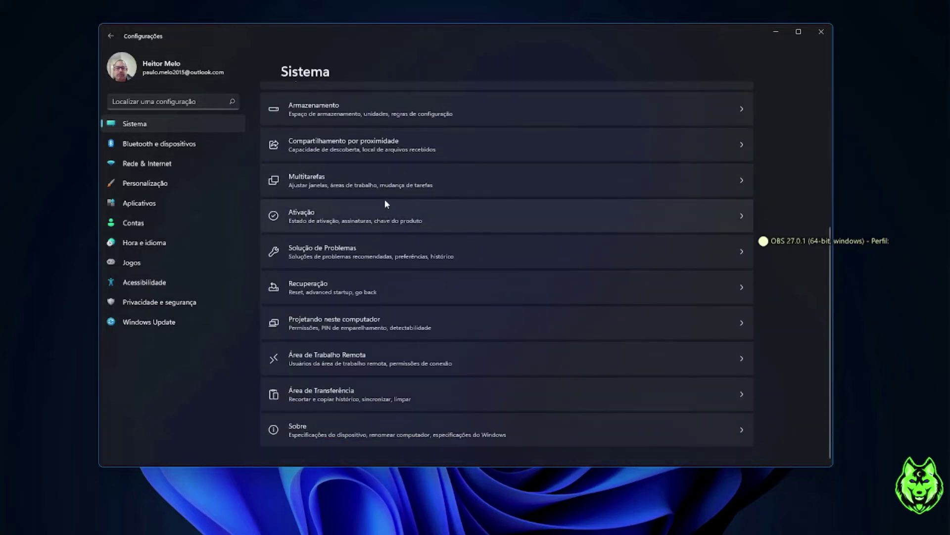
left_click(333, 287)
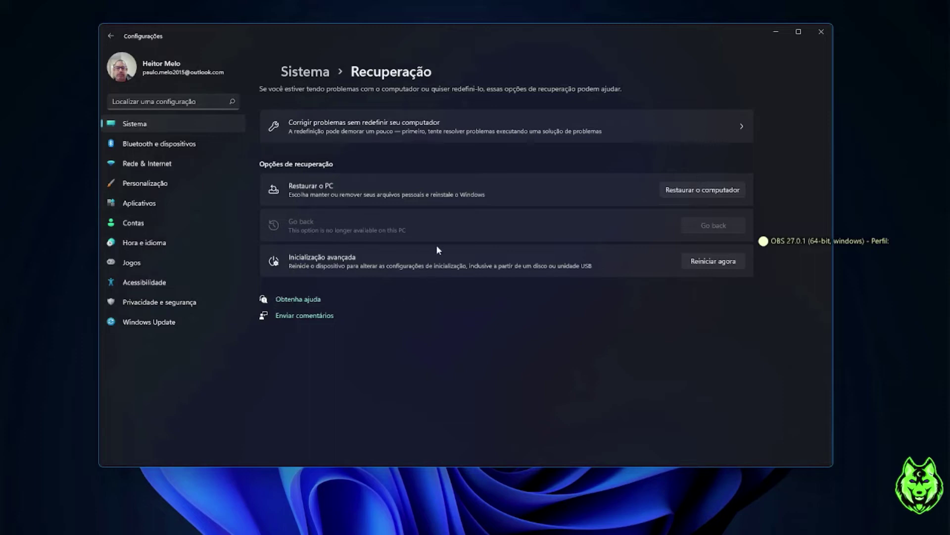
left_click(304, 72)
Open Projetando neste computador, review its projection options, and return to the main Sistema page
scroll(450, 291, "down", 1)
scroll(453, 289, "down", 4)
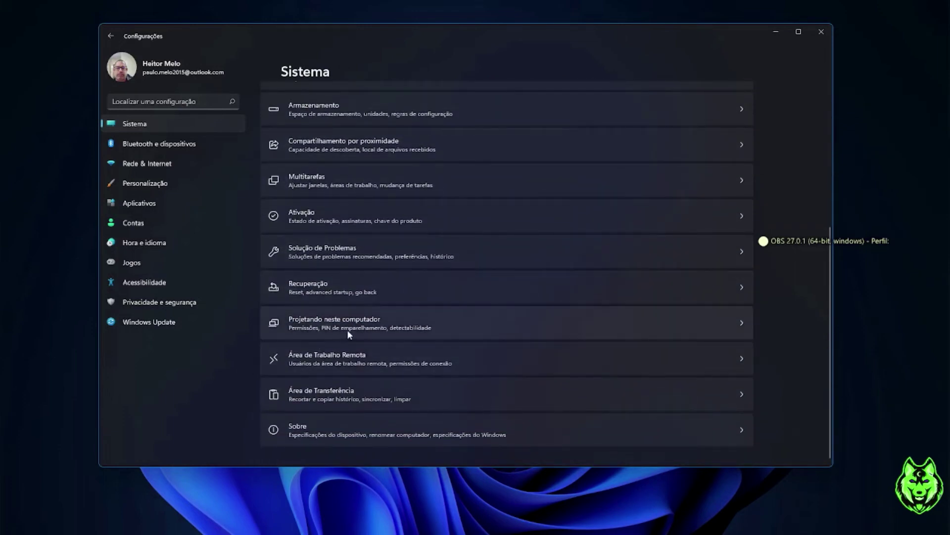
left_click(734, 325)
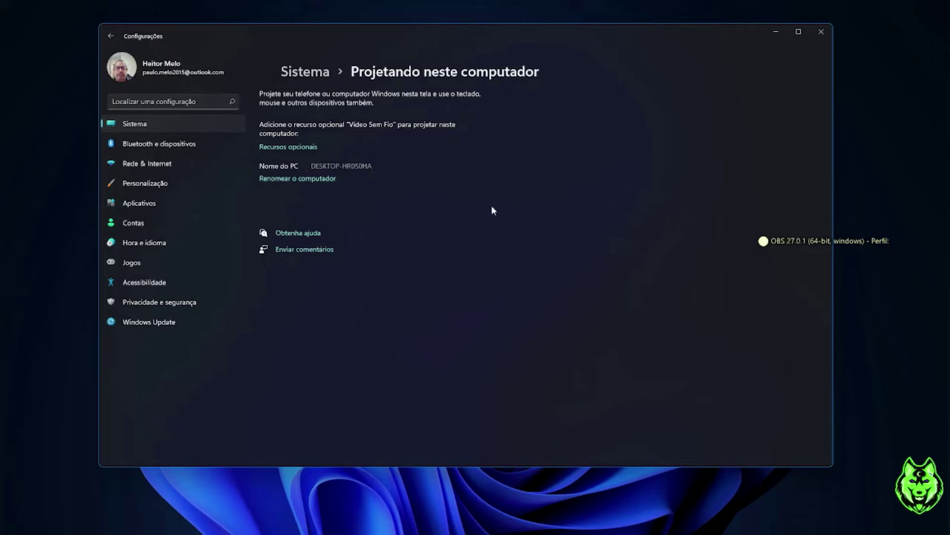
left_click(112, 38)
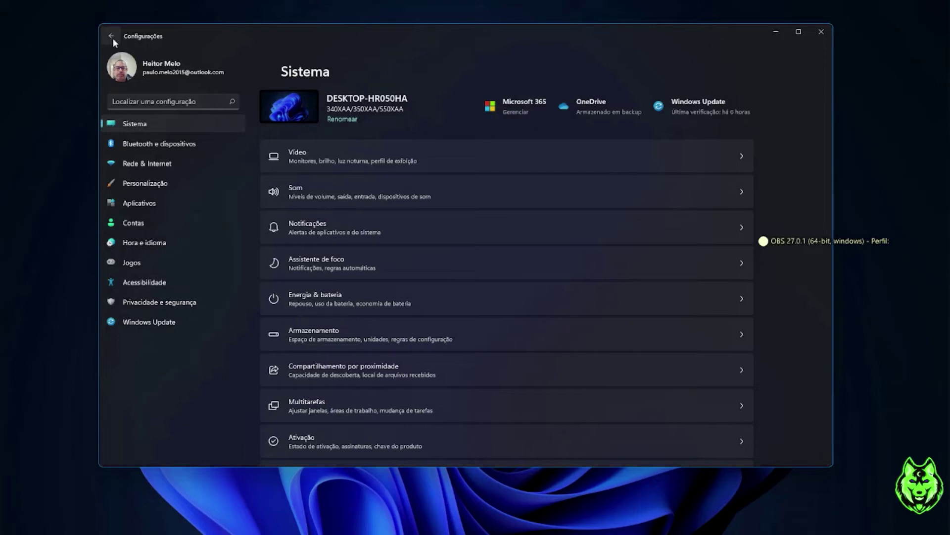
Open Área de Trabalho Remota, review its remote access settings, and return to the main Sistema page
scroll(458, 268, "down", 2)
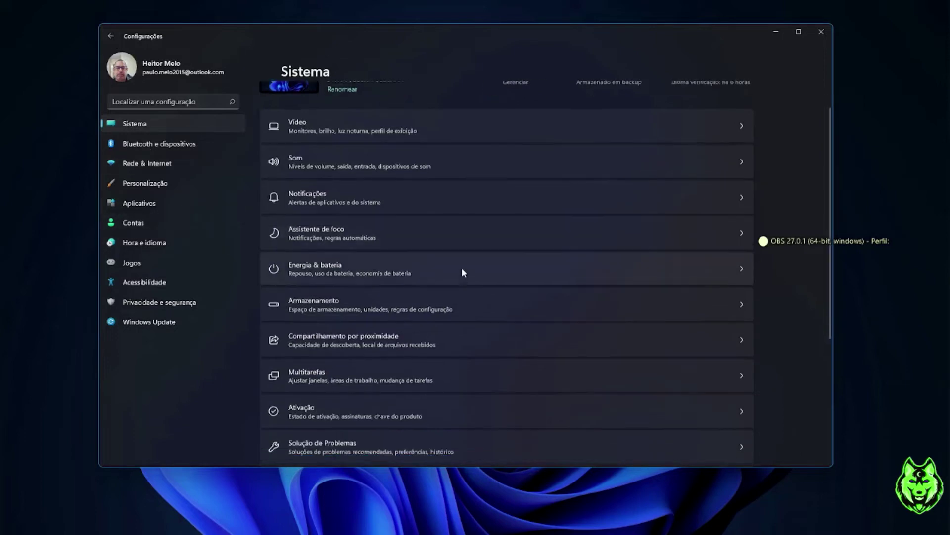
scroll(464, 267, "down", 5)
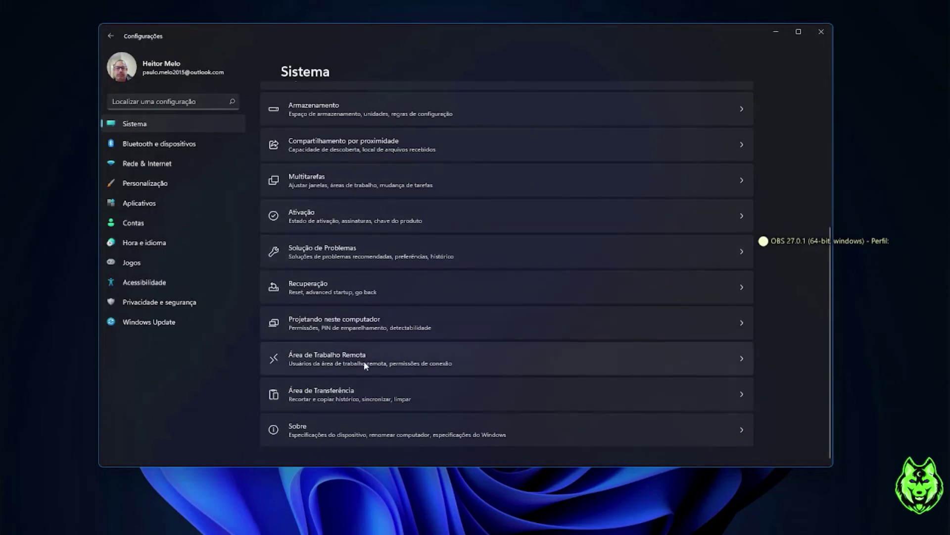
left_click(732, 362)
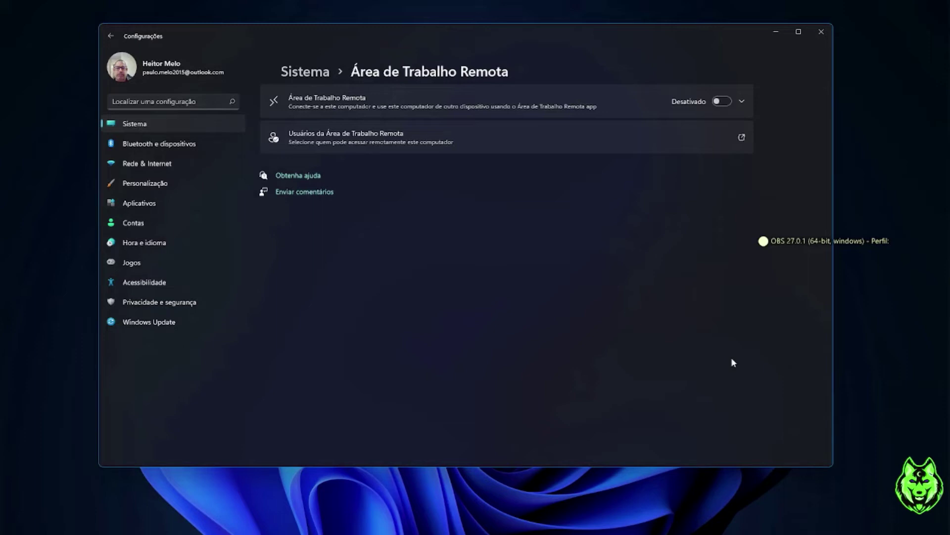
left_click(111, 38)
Open Área de Transferência, examine the clipboard history, device sync and clear-data settings, and return to the main Sistema page
scroll(551, 352, "down", 3)
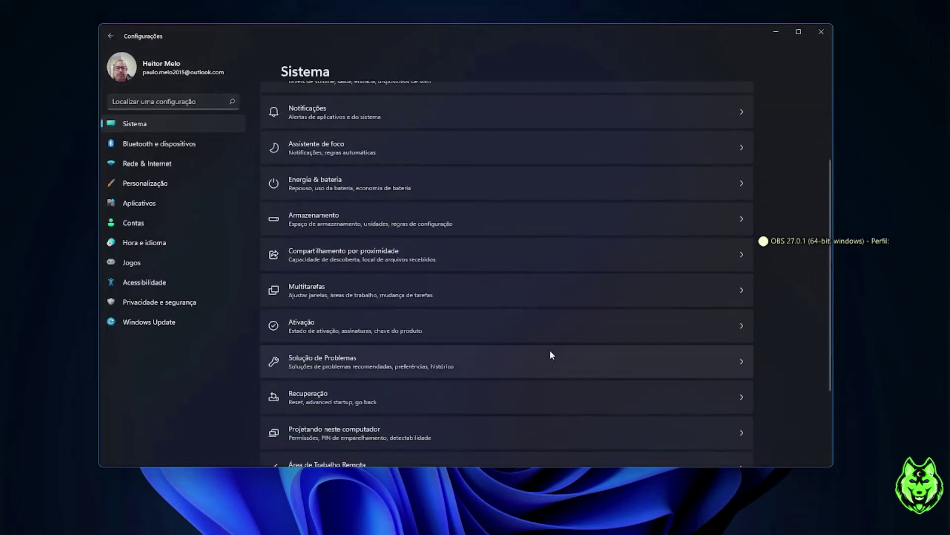
scroll(551, 352, "down", 3)
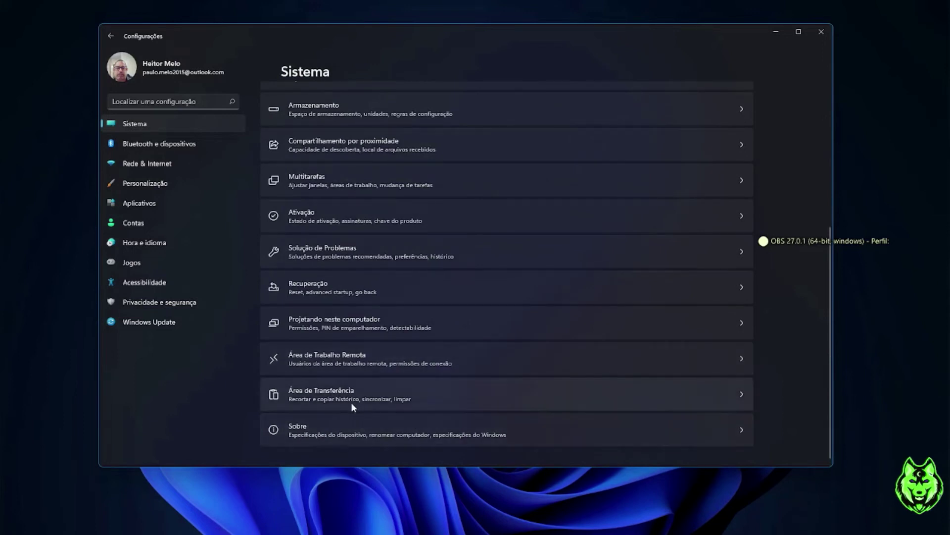
left_click(340, 394)
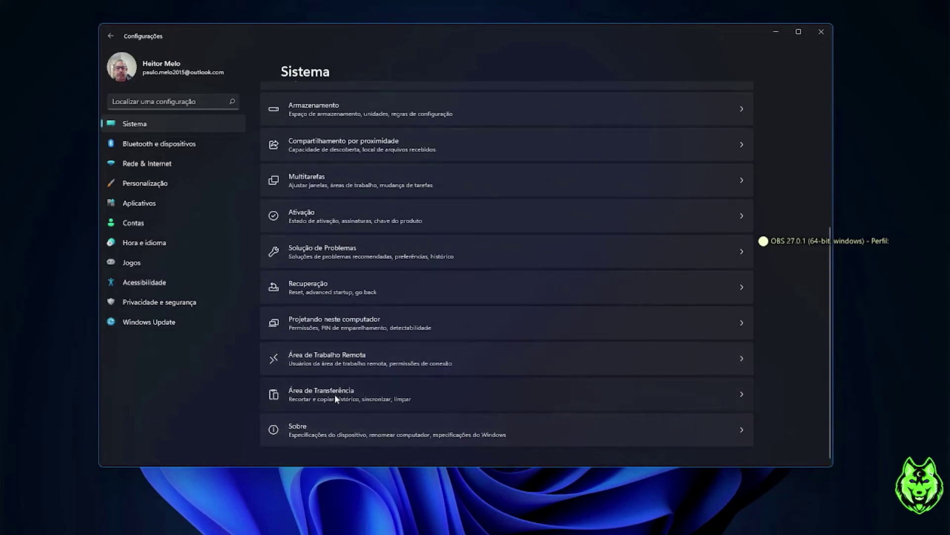
left_click(737, 391)
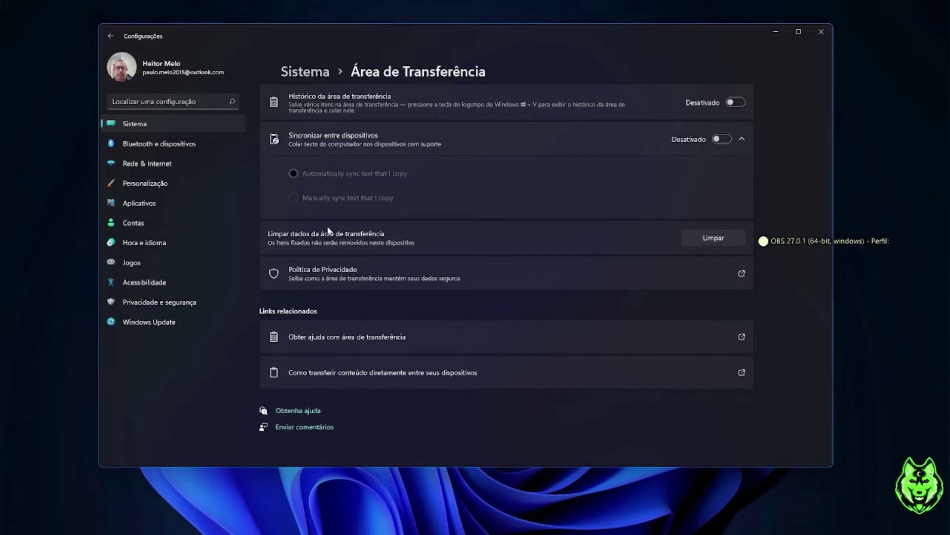
left_click(112, 36)
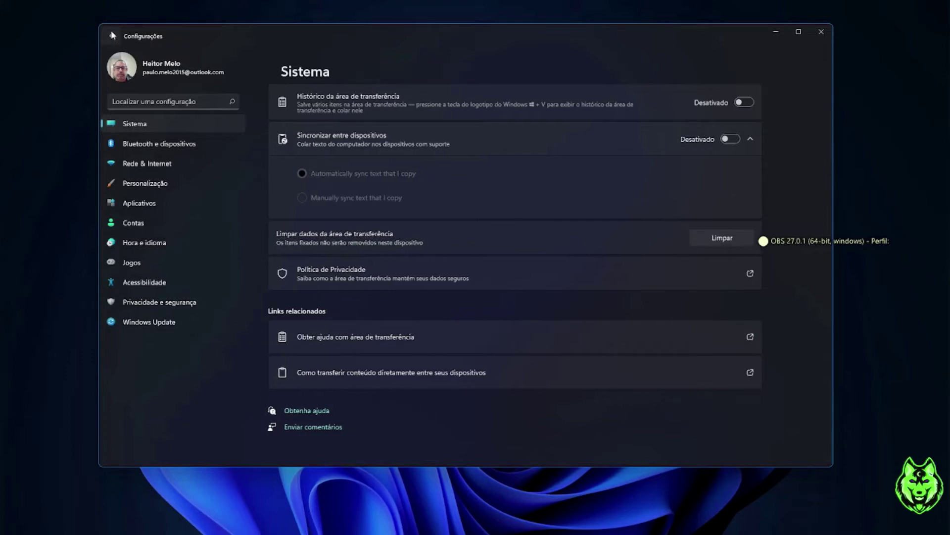
Open Sobre, review the device and Windows specifications, and return to the main Sistema page
scroll(445, 250, "down", 5)
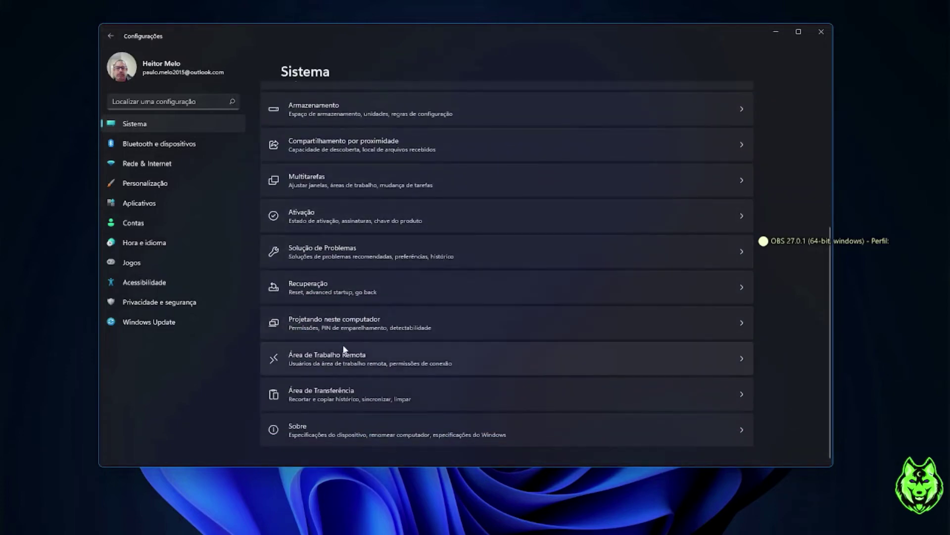
left_click(364, 437)
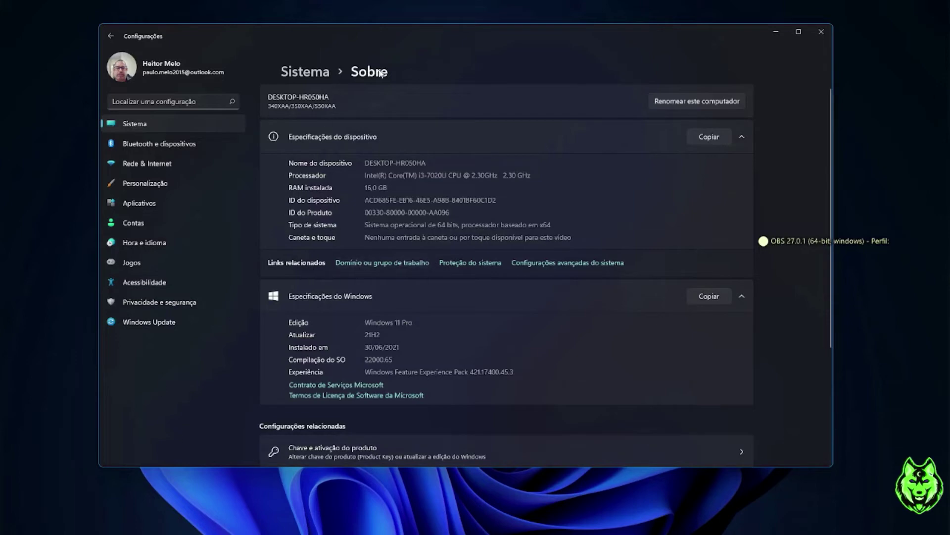
left_click(108, 34)
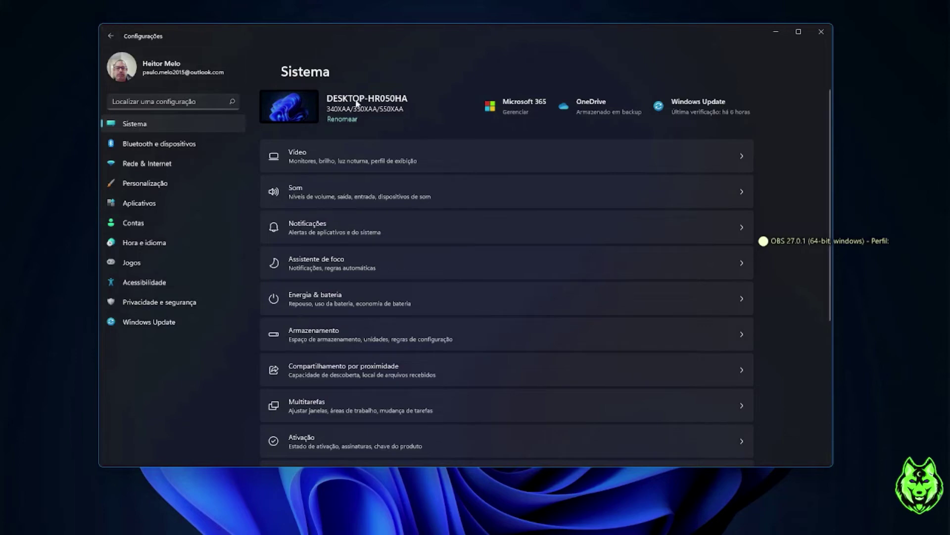
scroll(430, 250, "down", 5)
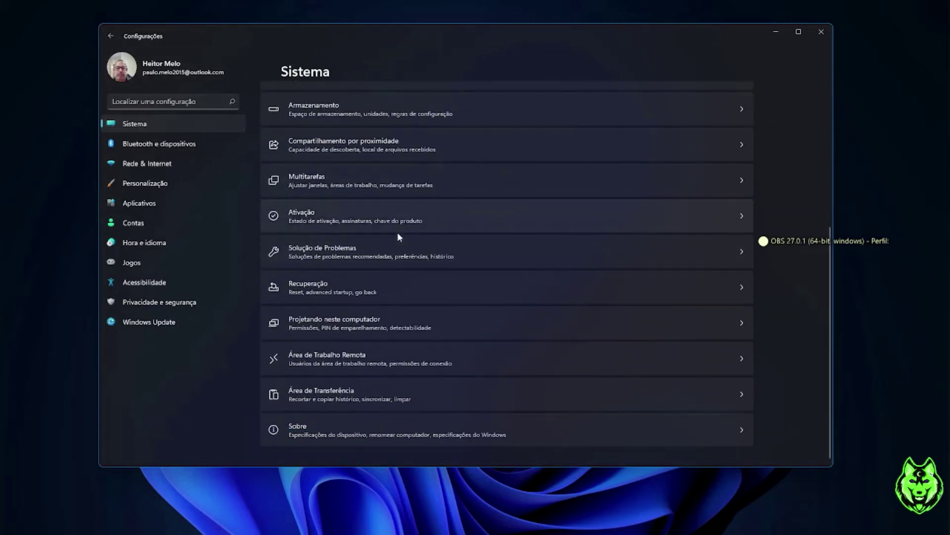
scroll(247, 179, "up", 2)
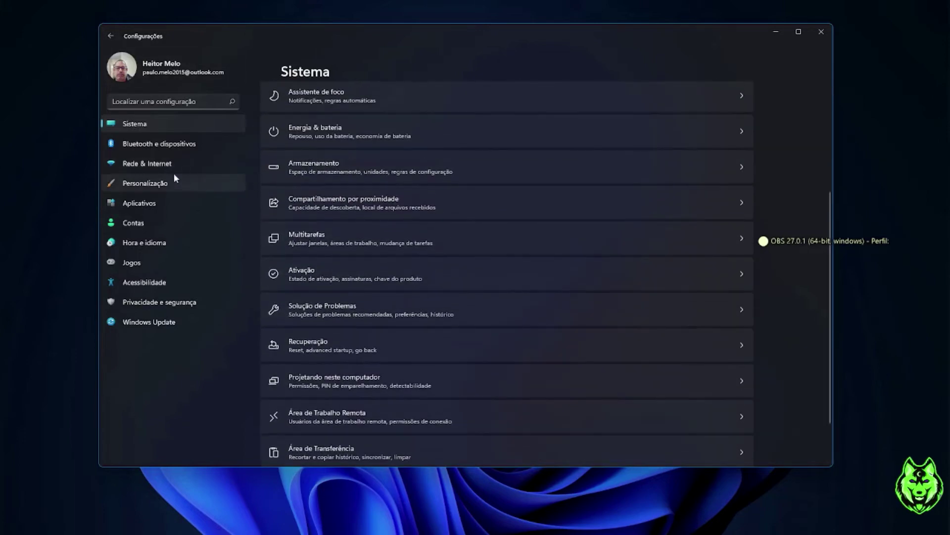
In Impressoras e scanners under Bluetooth e dispositivos, let Windows manage the default printer, and return to the Bluetooth e dispositivos page
left_click(135, 144)
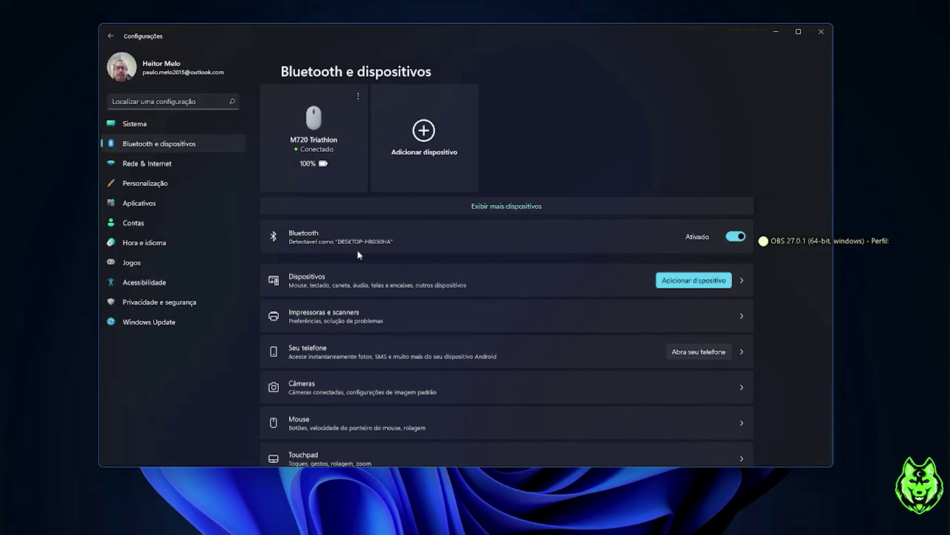
scroll(396, 312, "down", 3)
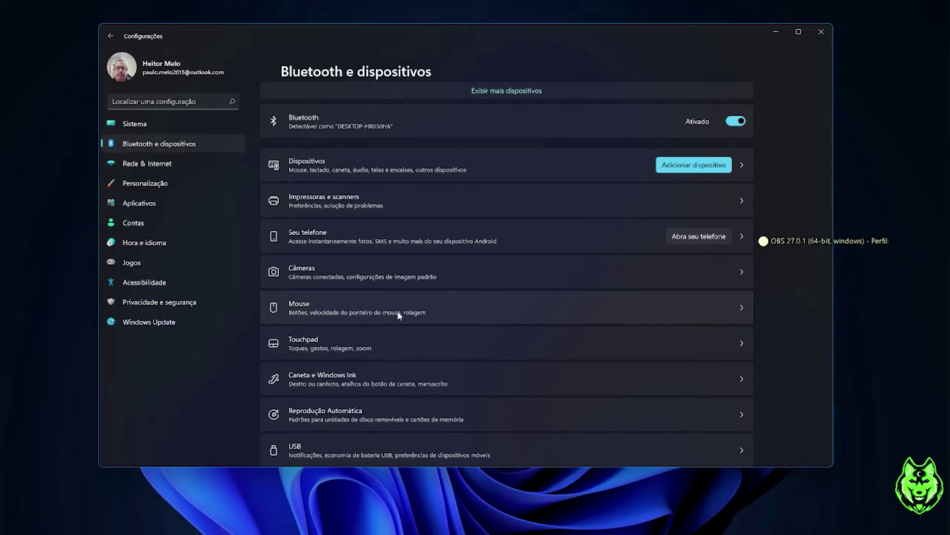
left_click(736, 202)
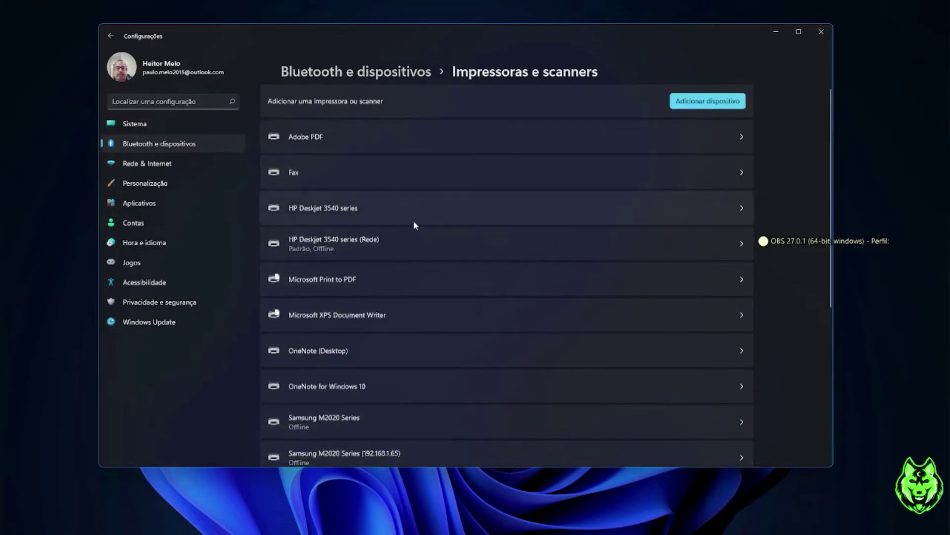
scroll(415, 221, "down", 3)
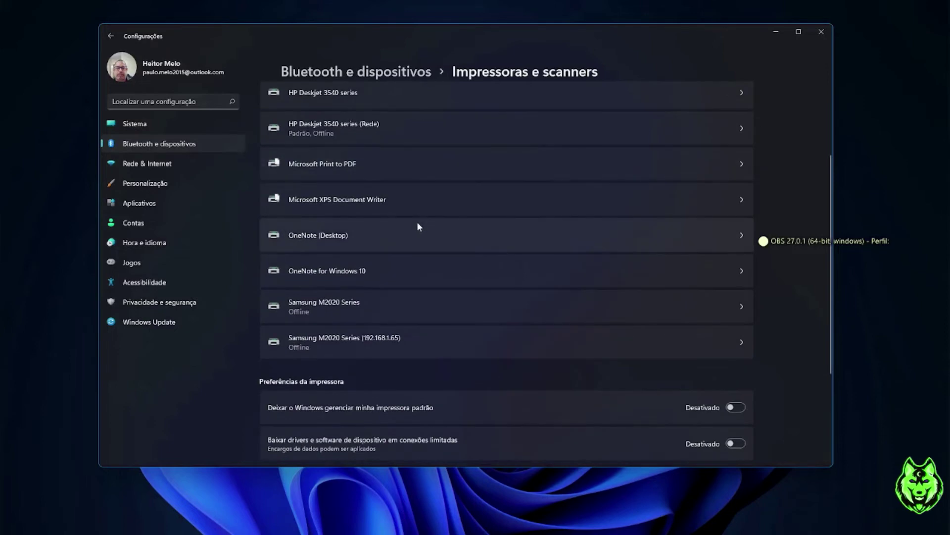
scroll(418, 221, "down", 3)
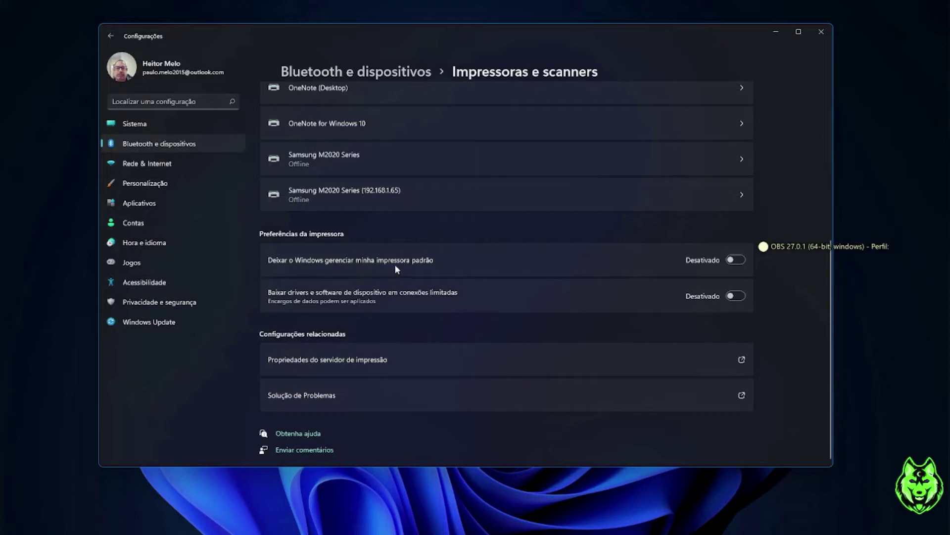
left_click(736, 260)
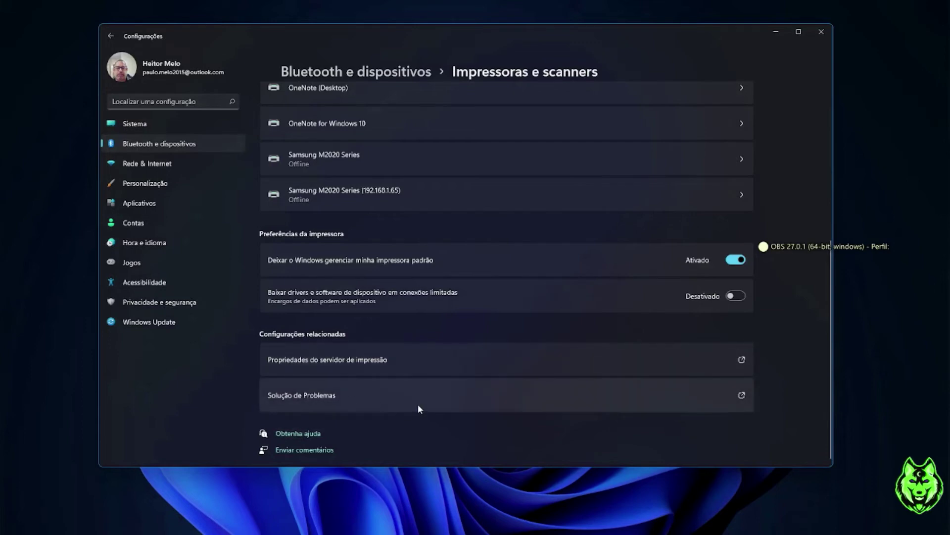
scroll(419, 406, "up", 3)
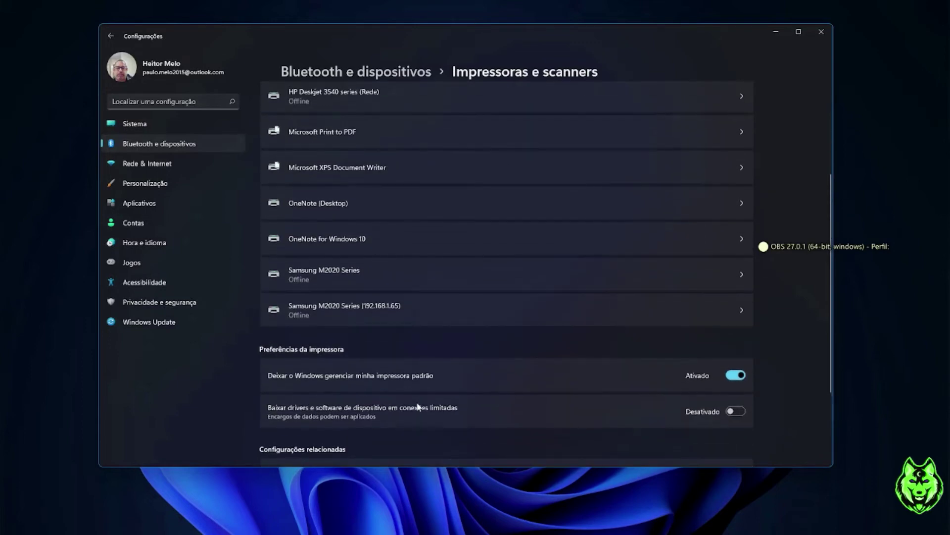
scroll(417, 401, "up", 3)
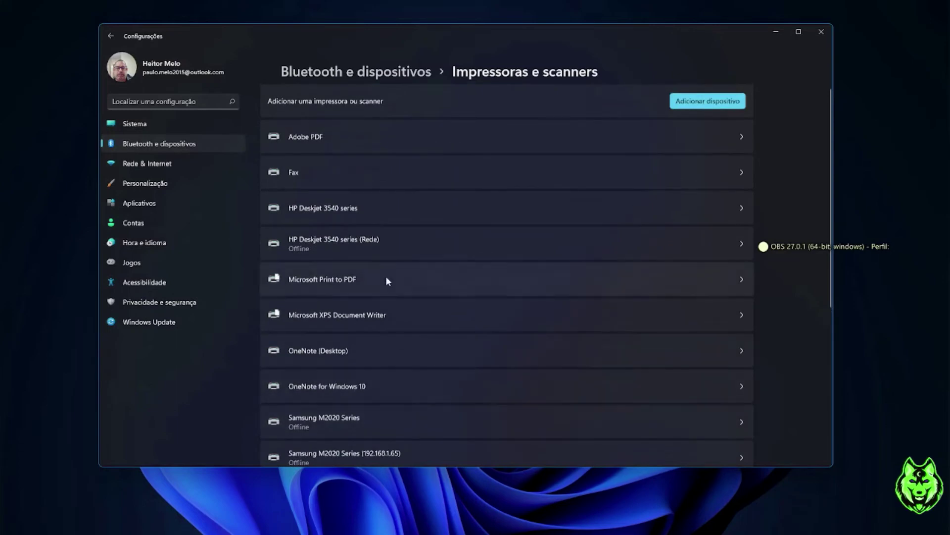
left_click(115, 37)
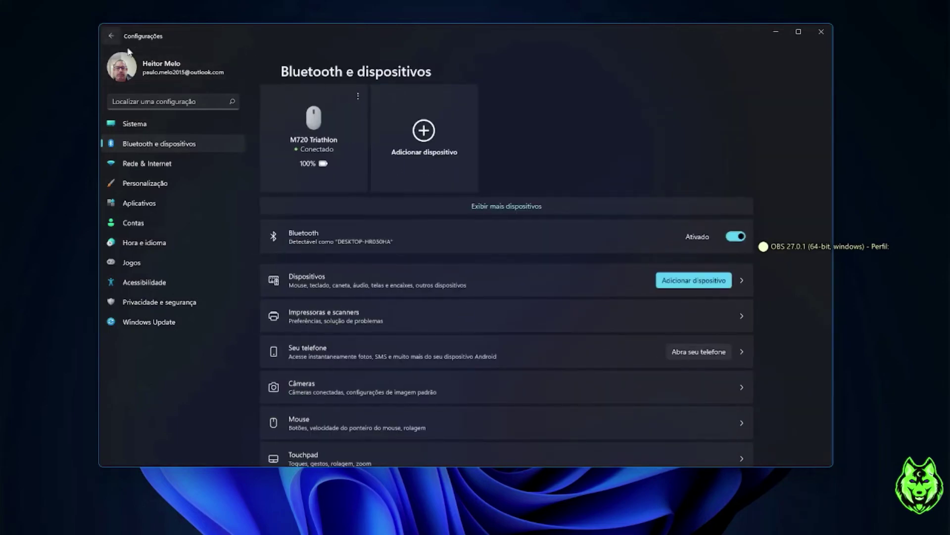
Open Mouse, review its button, pointer speed and scrolling settings, and return to the Bluetooth e dispositivos page
scroll(425, 238, "down", 3)
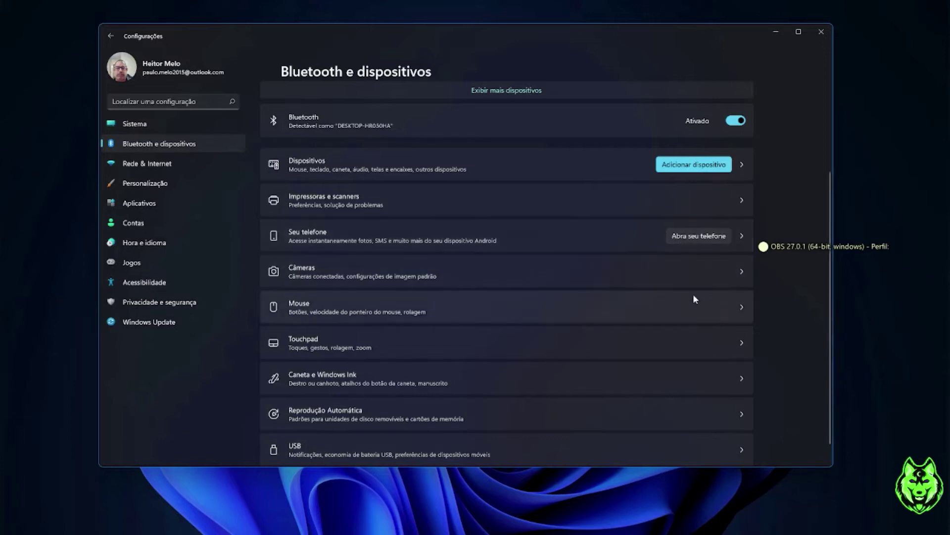
scroll(429, 279, "down", 1)
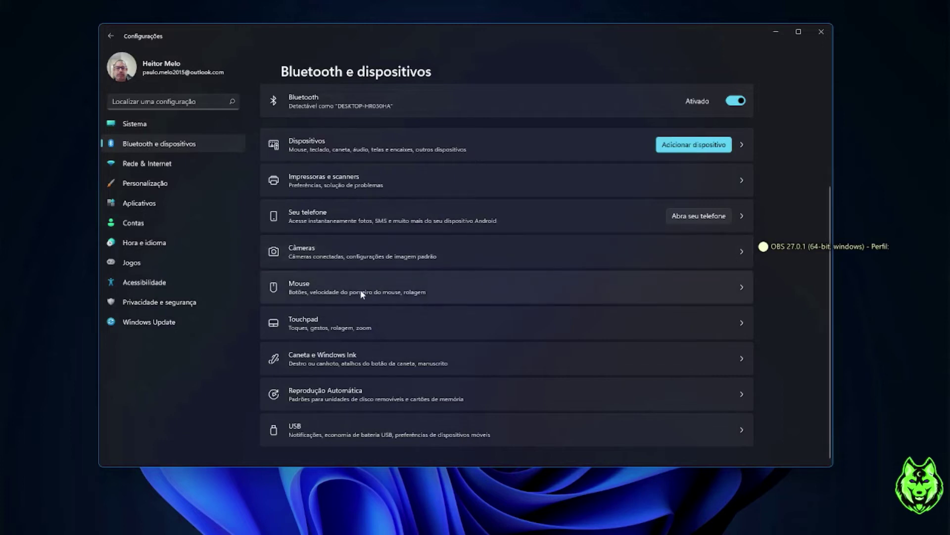
left_click(732, 287)
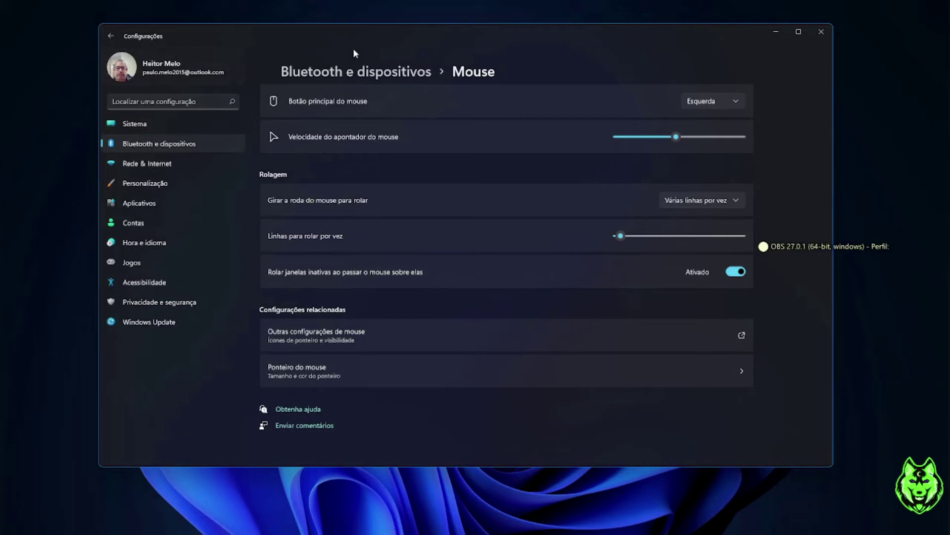
left_click(393, 75)
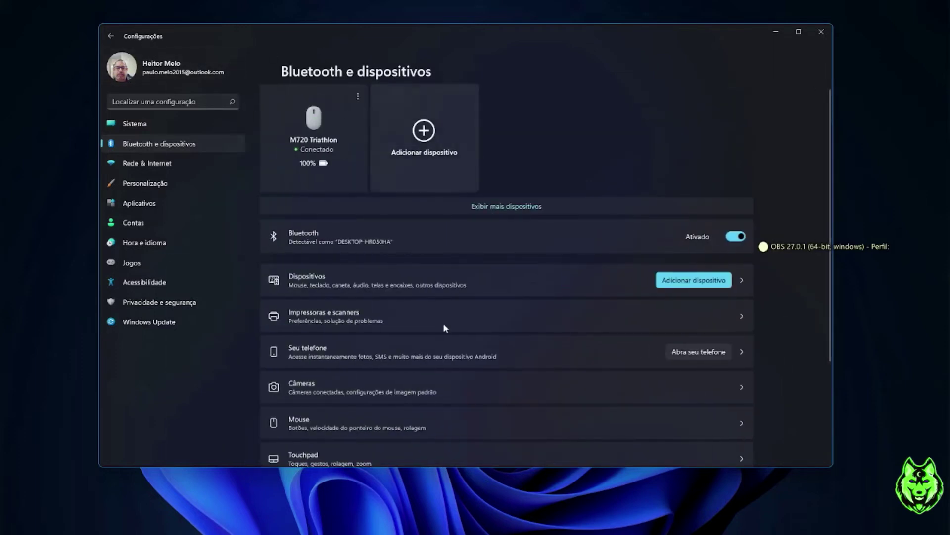
Open Caneta e Windows Ink, review its handwriting settings, and return to the Bluetooth e dispositivos page
scroll(437, 339, "down", 3)
scroll(442, 338, "down", 1)
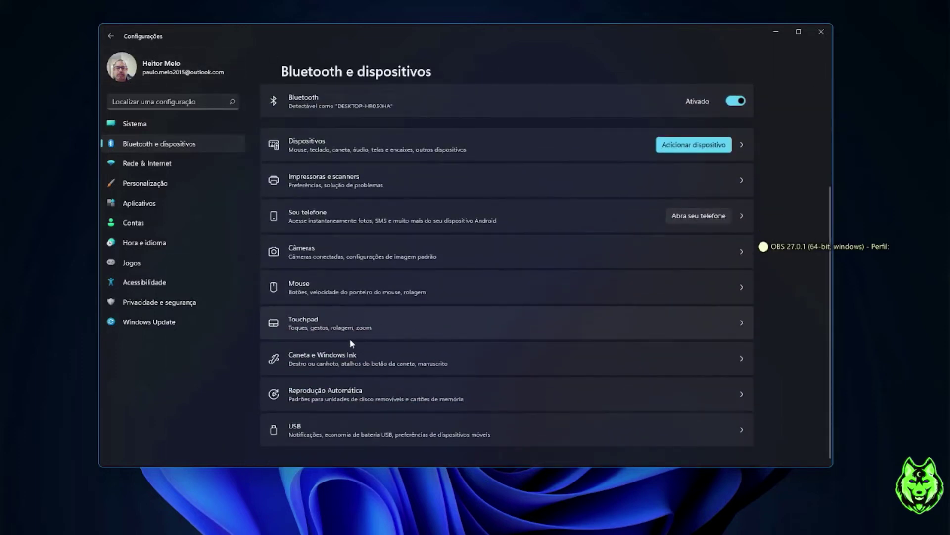
left_click(720, 361)
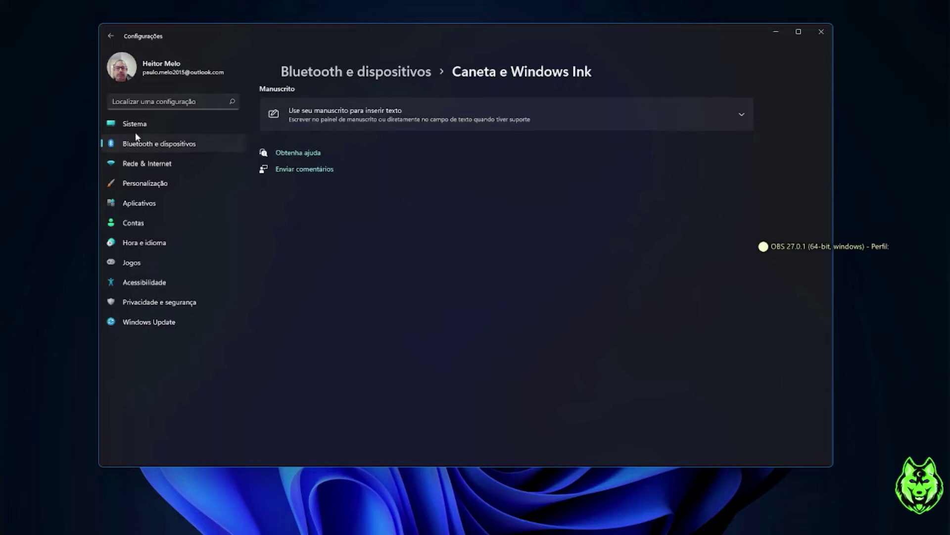
left_click(115, 35)
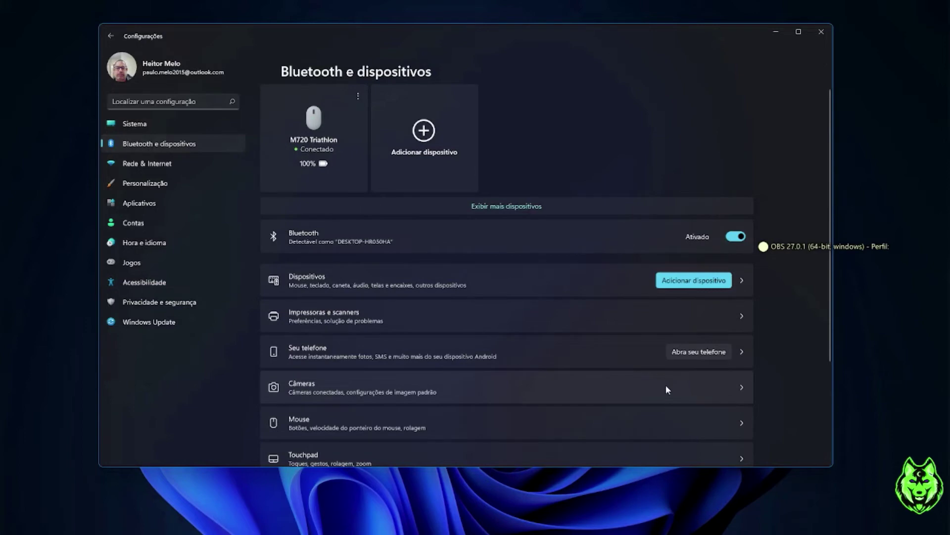
Open Touchpad, review its cursor speed and gesture settings, and return to the Bluetooth e dispositivos page
scroll(571, 382, "down", 3)
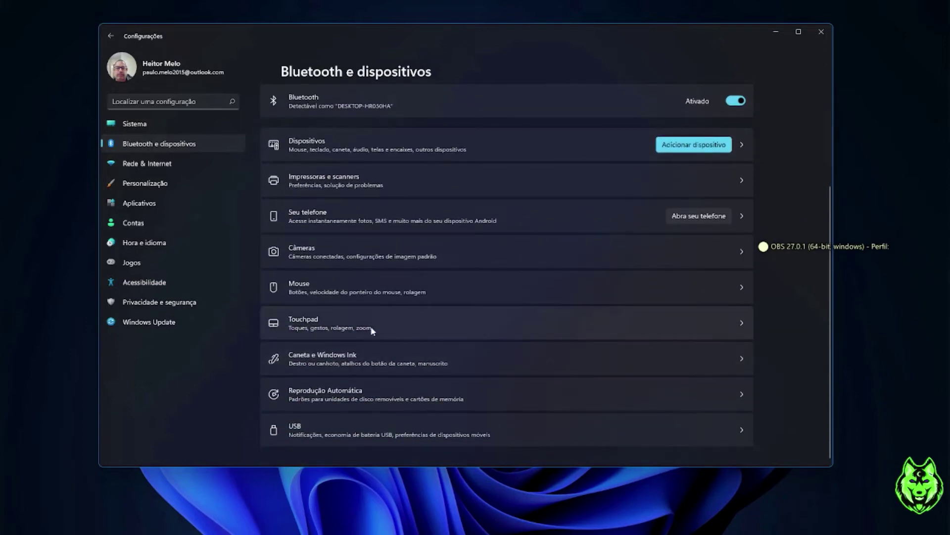
left_click(372, 325)
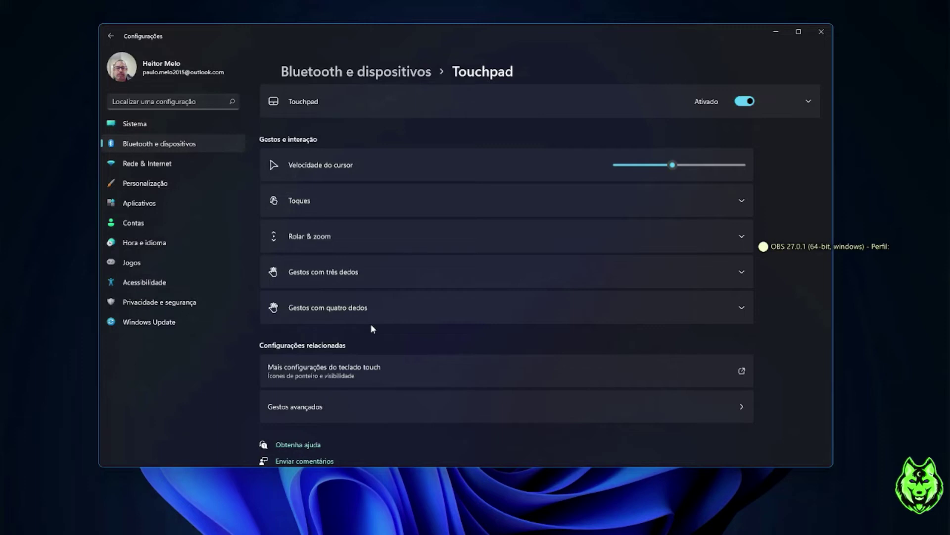
left_click(109, 36)
Open Reprodução Automática, review the defaults for removable devices and memory cards, and return to the Bluetooth e dispositivos page
scroll(524, 396, "down", 3)
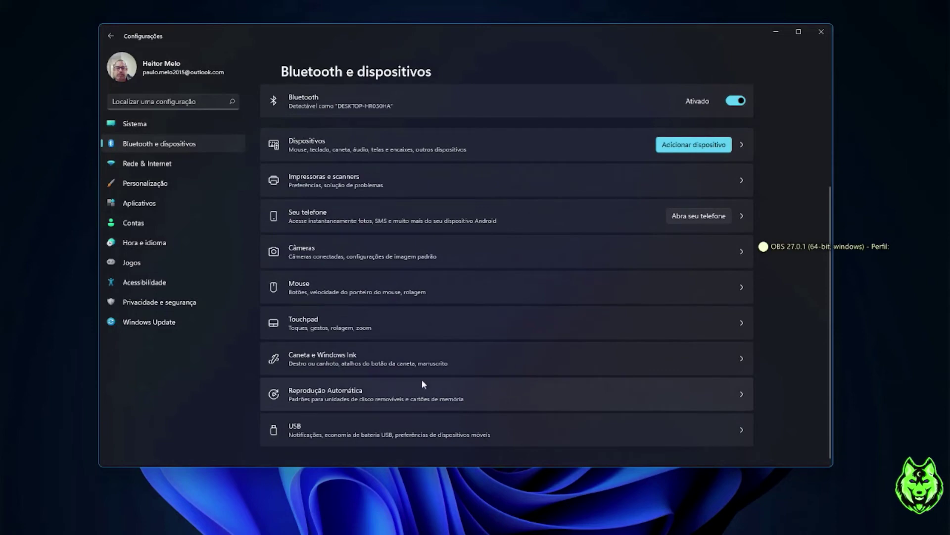
left_click(332, 395)
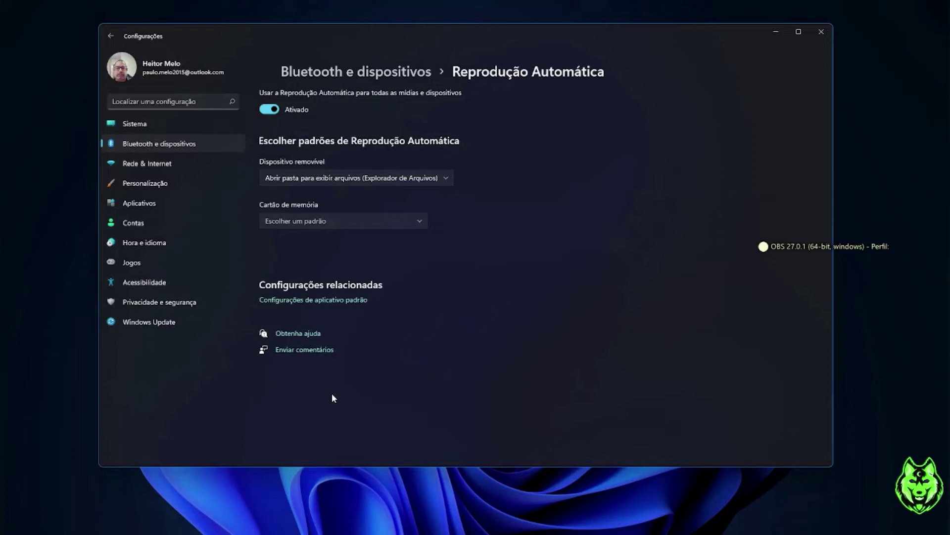
left_click(107, 37)
Review the USB connection notification setting and the connection options on the Rede & Internet page
scroll(462, 381, "down", 3)
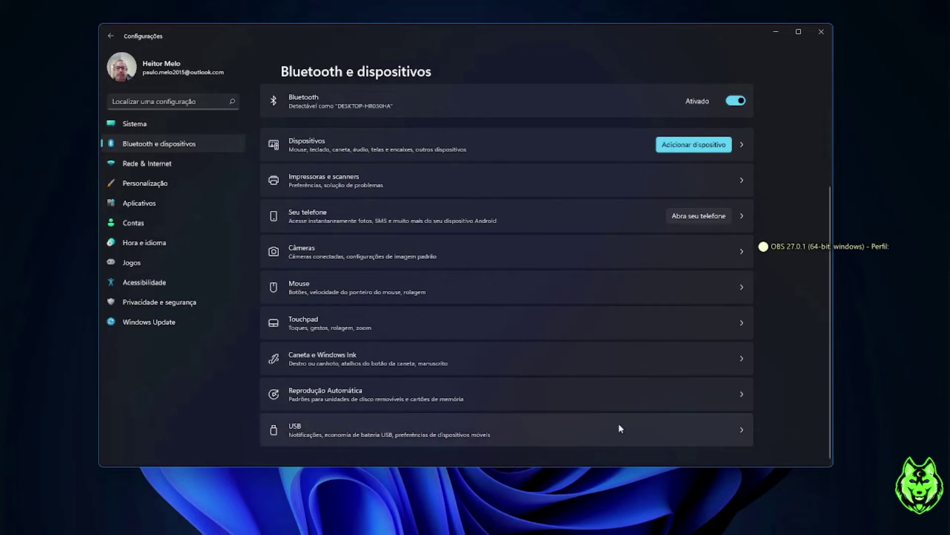
left_click(732, 424)
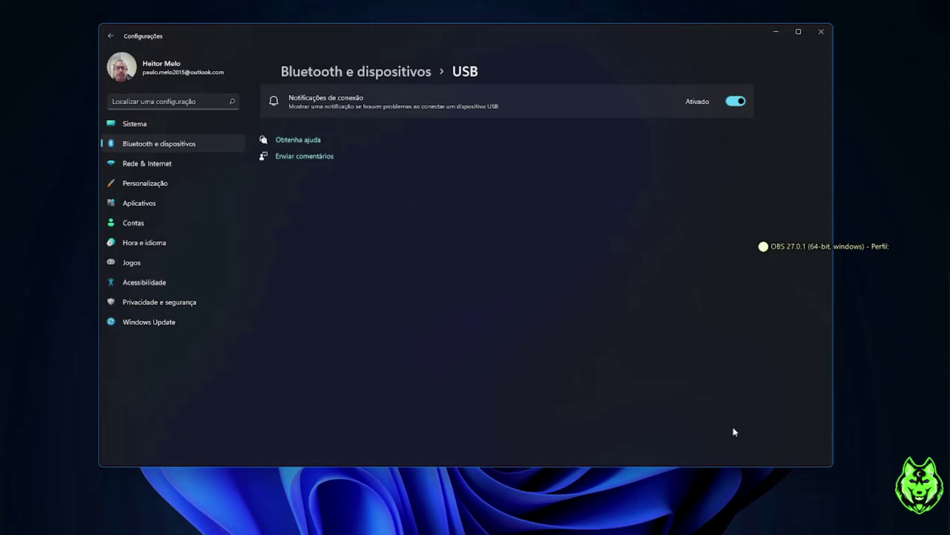
left_click(112, 35)
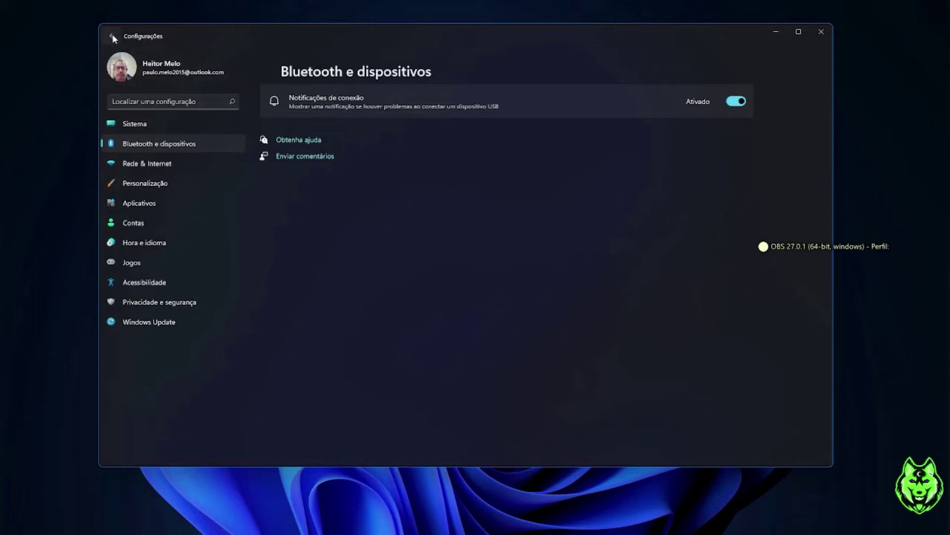
scroll(510, 358, "down", 3)
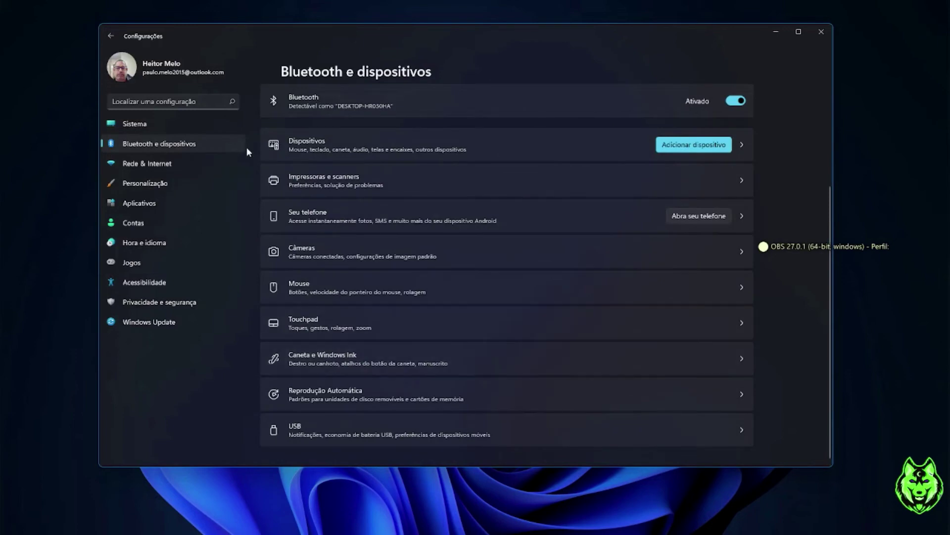
left_click(124, 163)
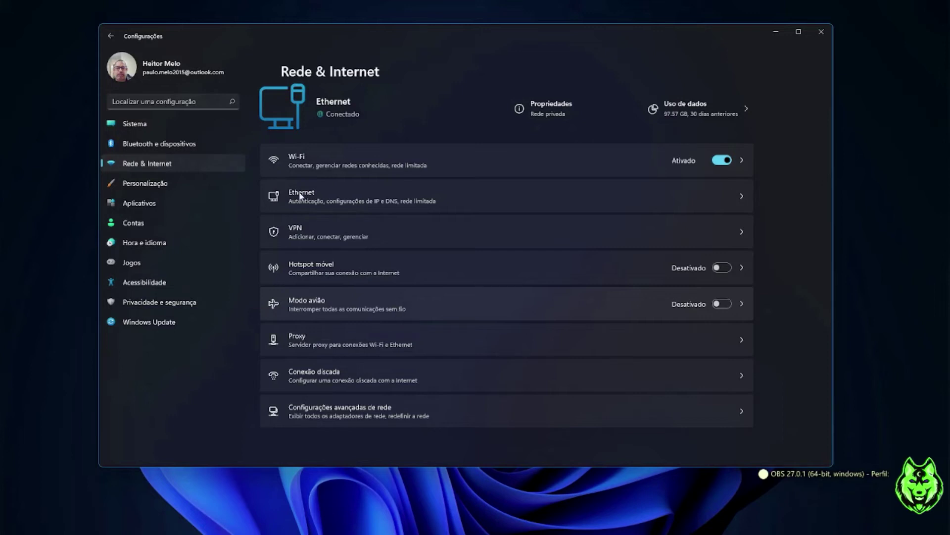
Apply the Movimento Capturado theme in the Personalização settings
left_click(139, 183)
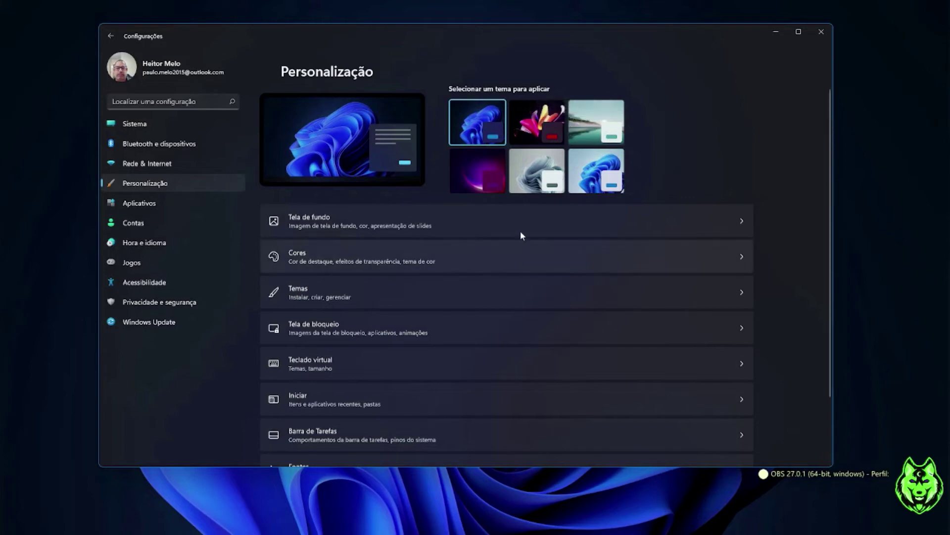
left_click(533, 127)
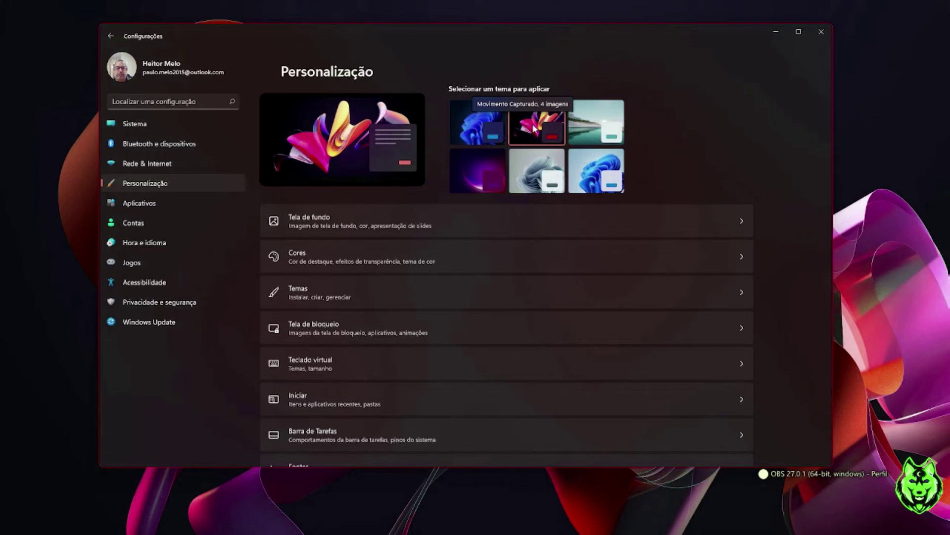
In Tela de fundo, turn on shuffling of the slideshow images and choose Preencher as the desktop image fit
left_click(299, 228)
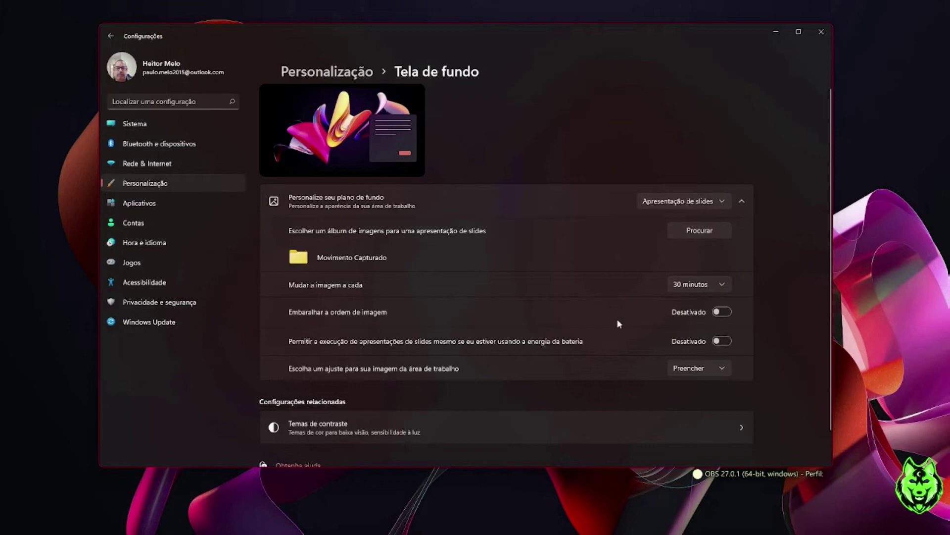
left_click(720, 313)
left_click(726, 367)
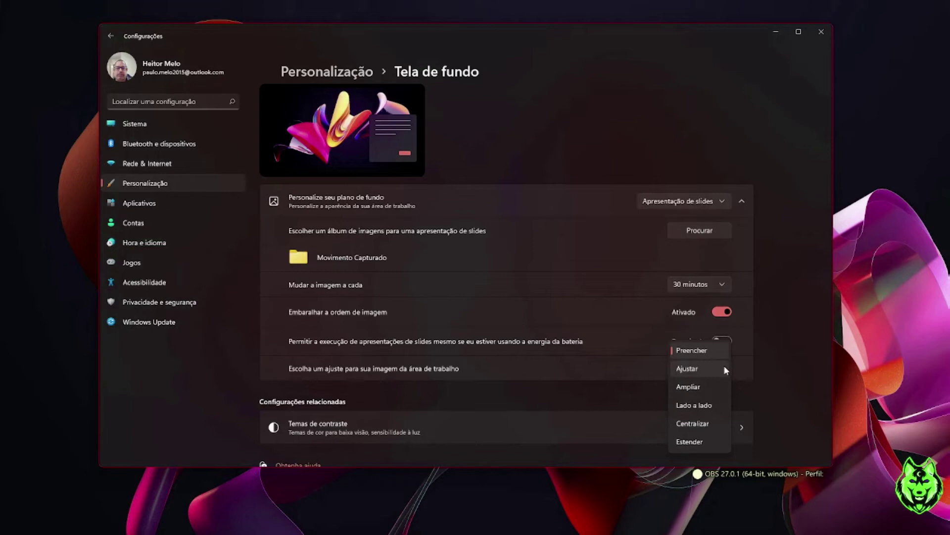
left_click(702, 352)
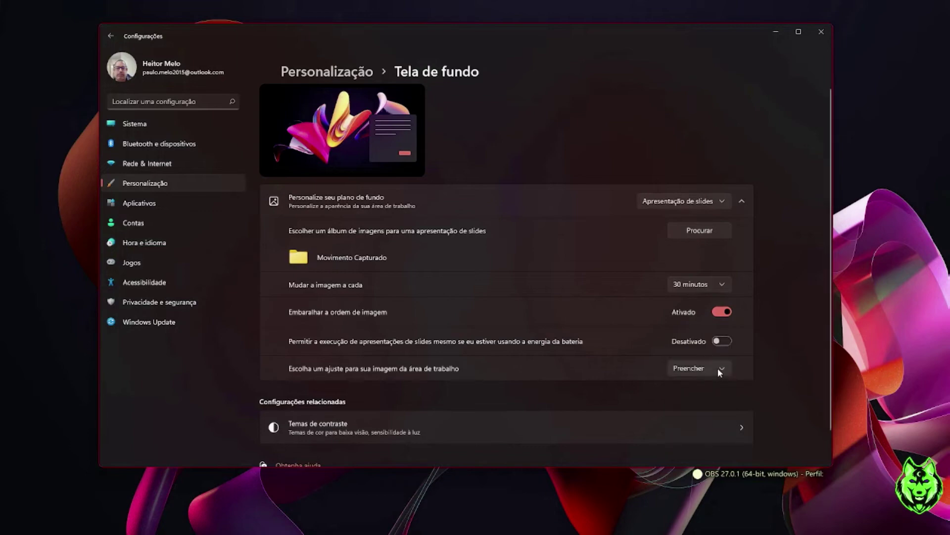
Set the desktop image fit to Estender on the Tela de fundo page
left_click(719, 369)
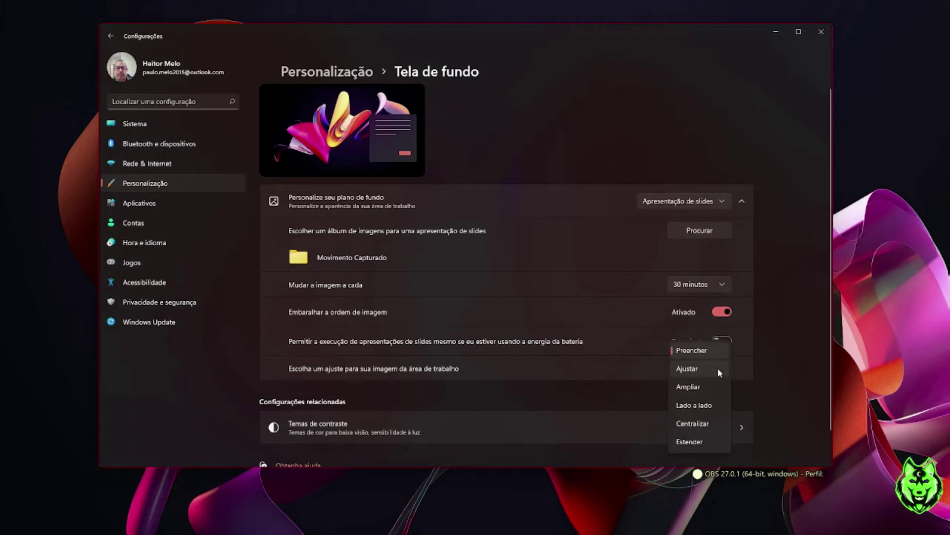
left_click(692, 442)
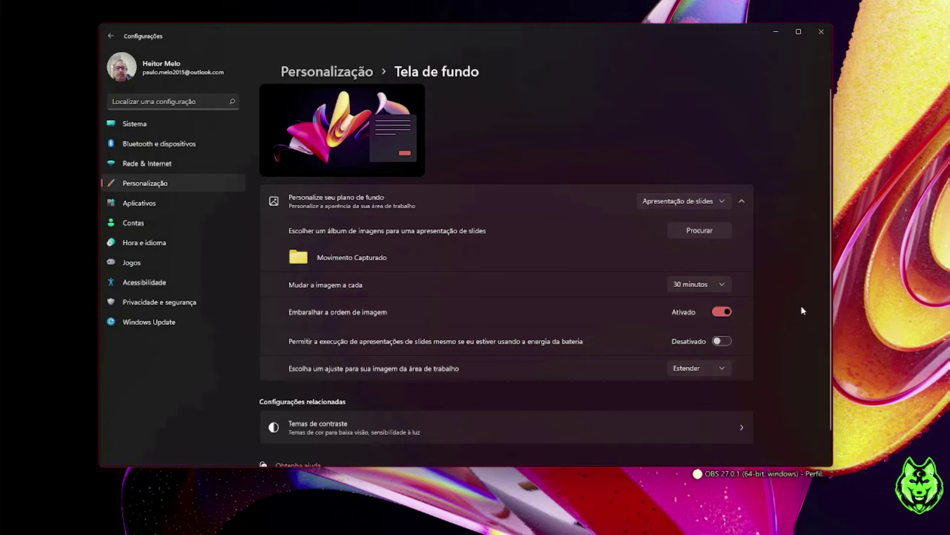
Turn off shuffling of the slideshow images, set the desktop image fit to Preencher, and check the desktop behind the window
left_click(725, 313)
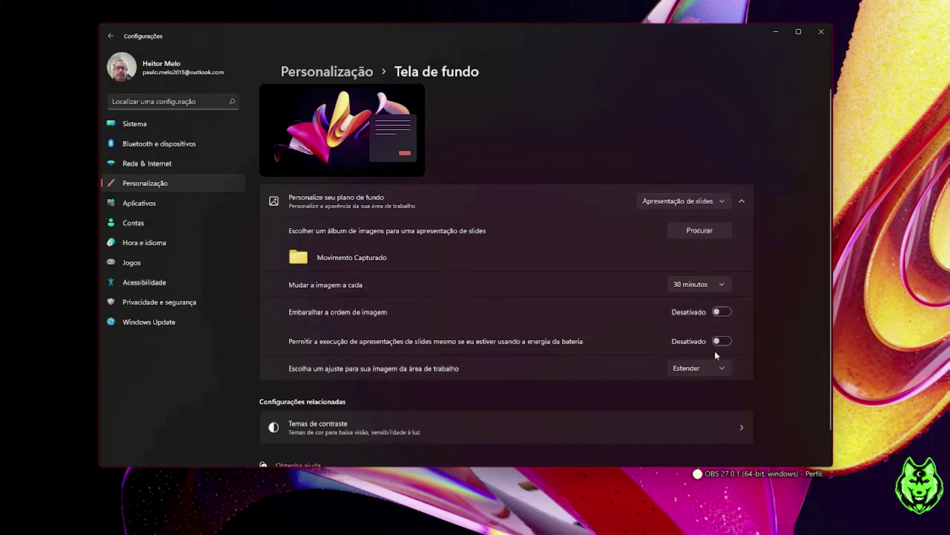
left_click(721, 367)
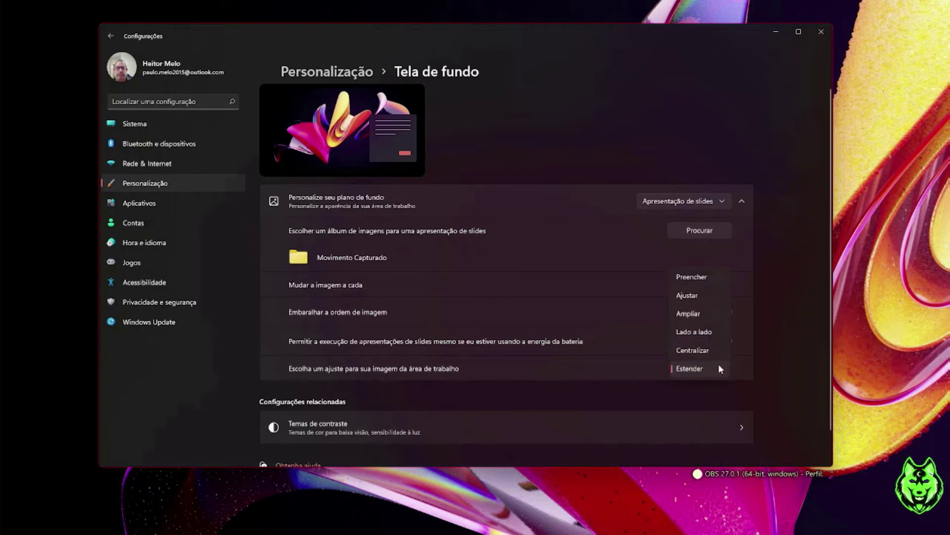
left_click(695, 277)
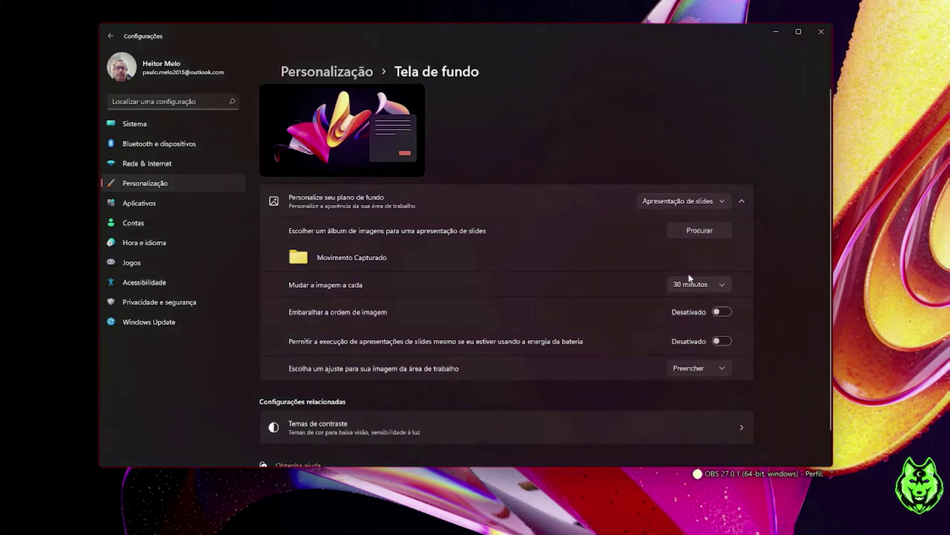
left_click(776, 32)
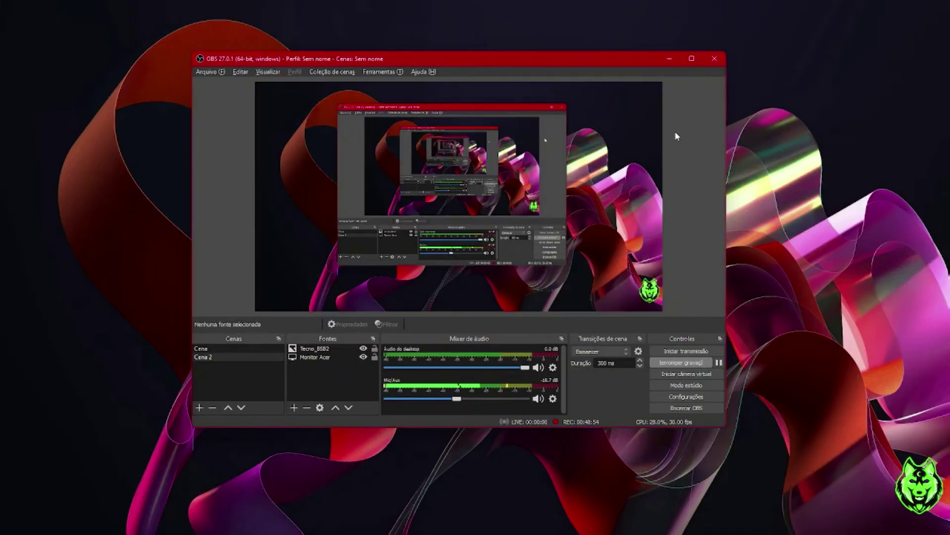
key("alt+Tab")
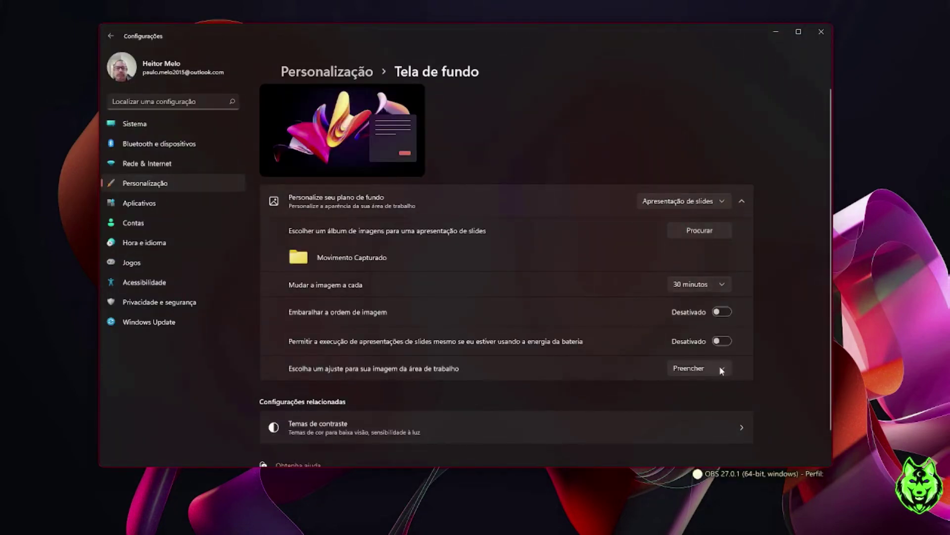
Try the Ajustar fit for the desktop image and set it back to Preencher
left_click(721, 367)
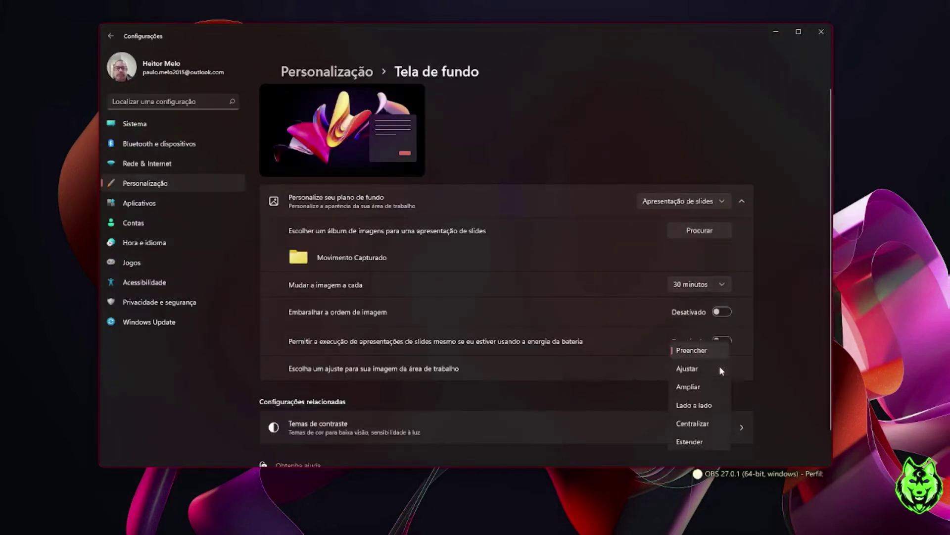
left_click(687, 368)
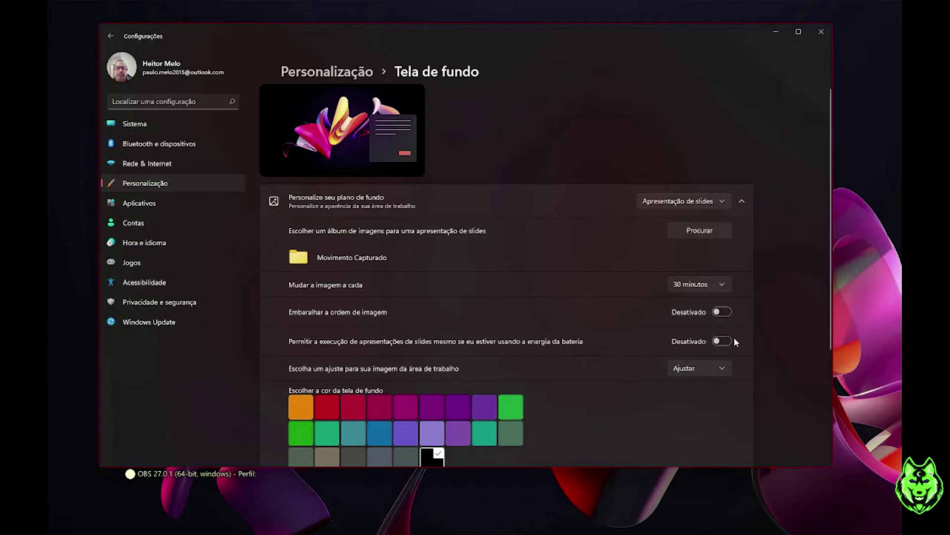
left_click(723, 372)
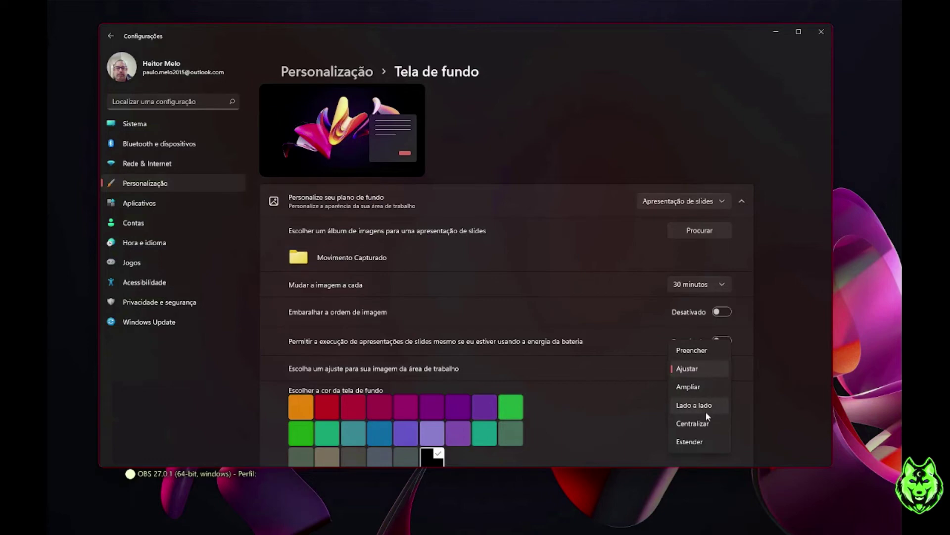
left_click(693, 351)
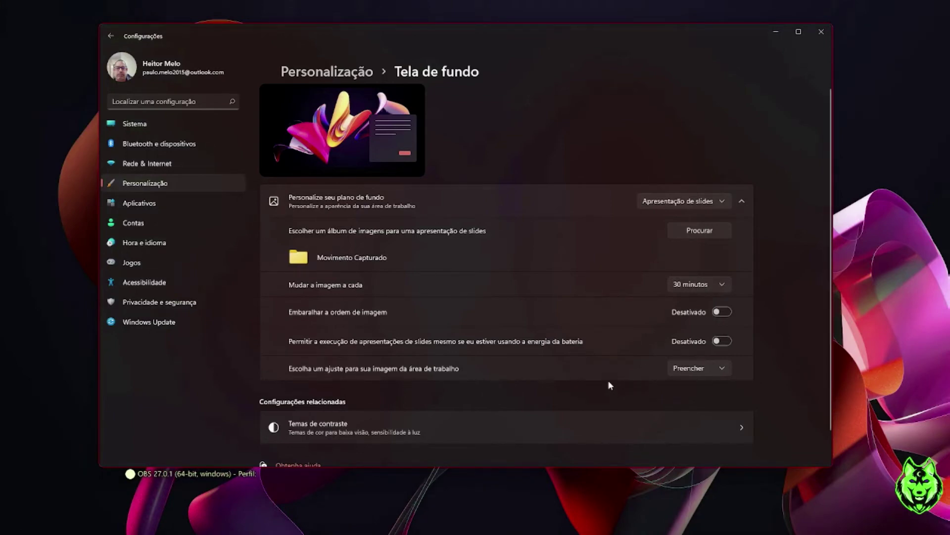
Open Temas de contraste from the related settings and apply the Céu noturno contrast theme
scroll(609, 382, "down", 1)
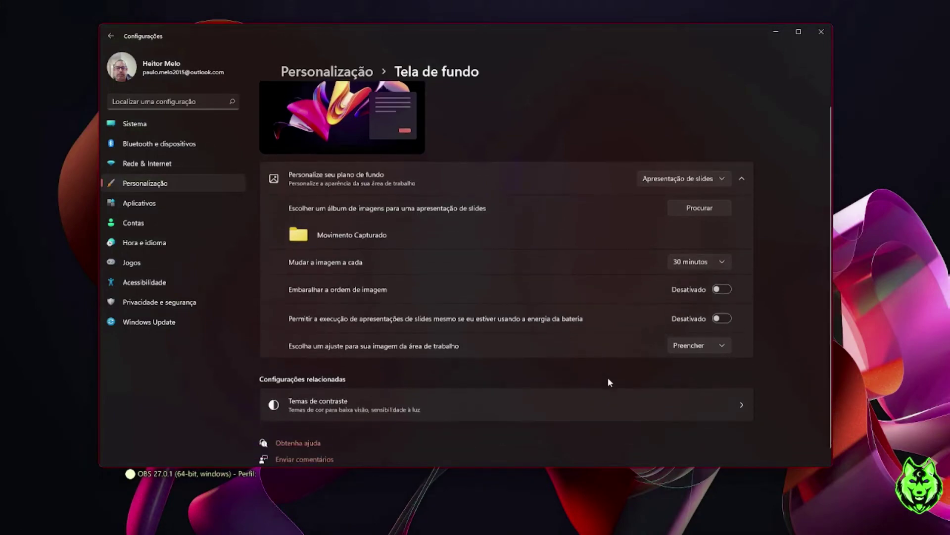
left_click(741, 397)
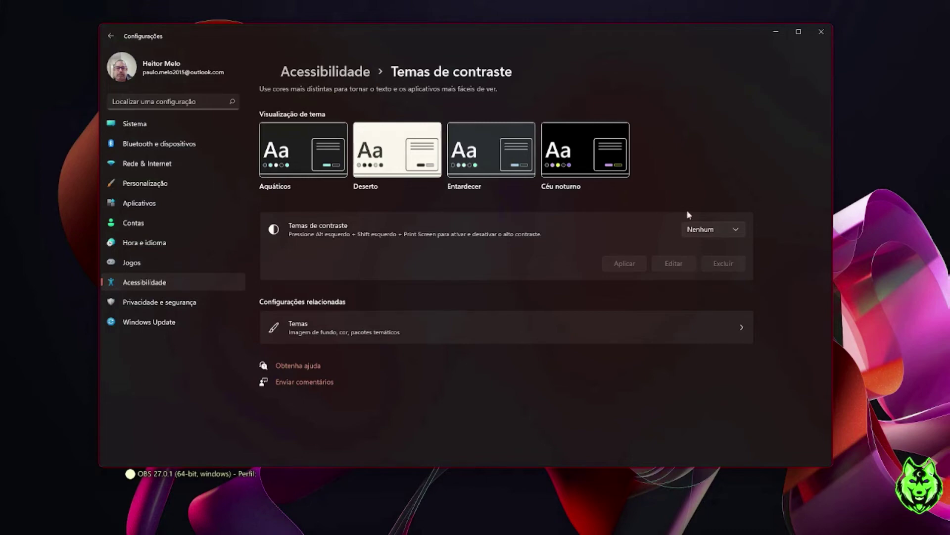
left_click(735, 233)
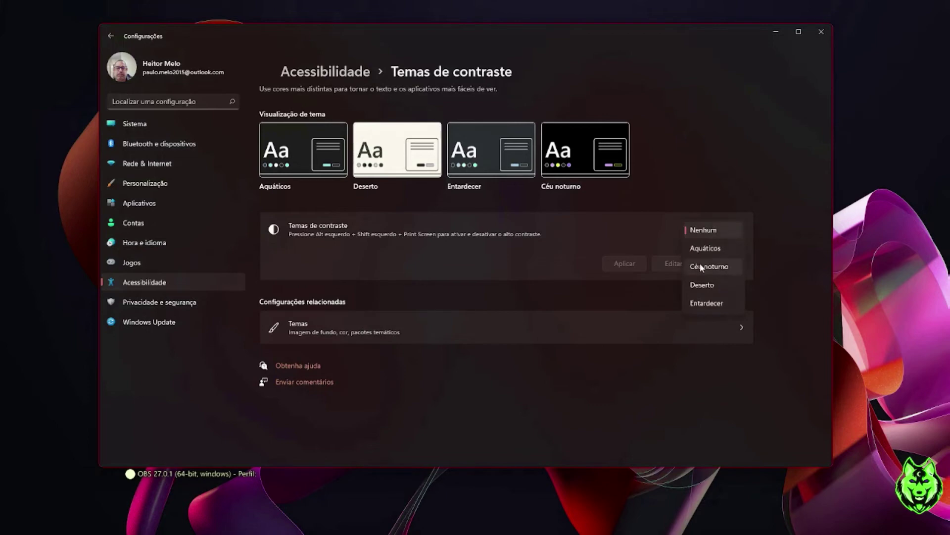
left_click(701, 266)
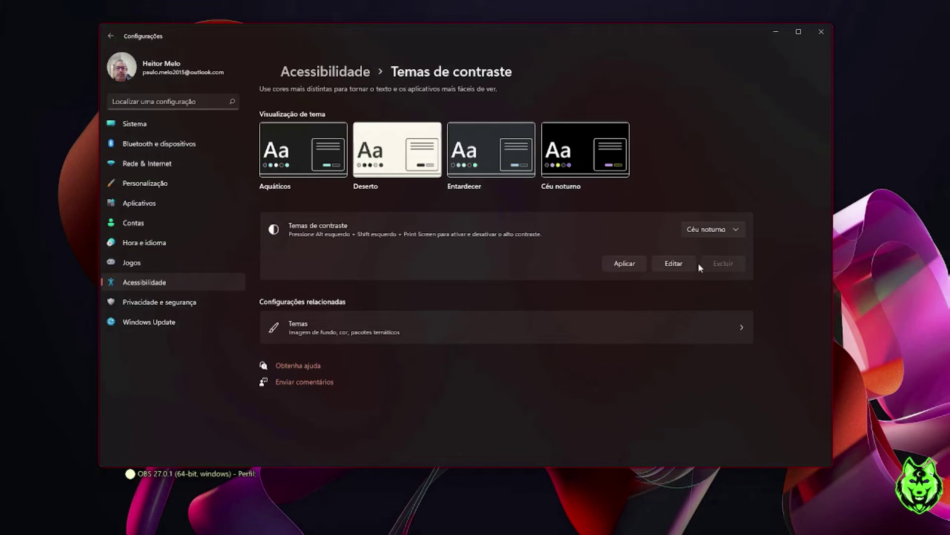
left_click(625, 263)
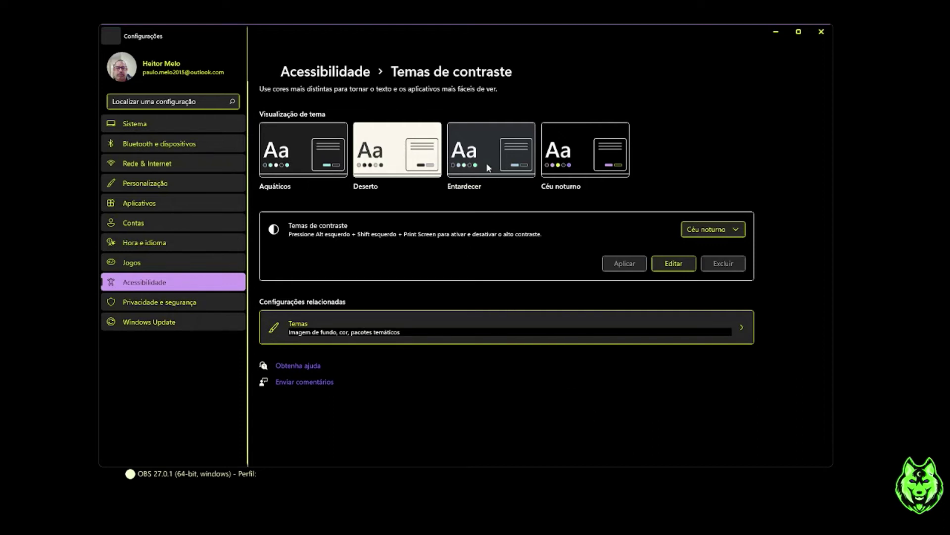
Apply the Entardecer contrast theme and minimize the OBS window covering the settings
left_click(741, 228)
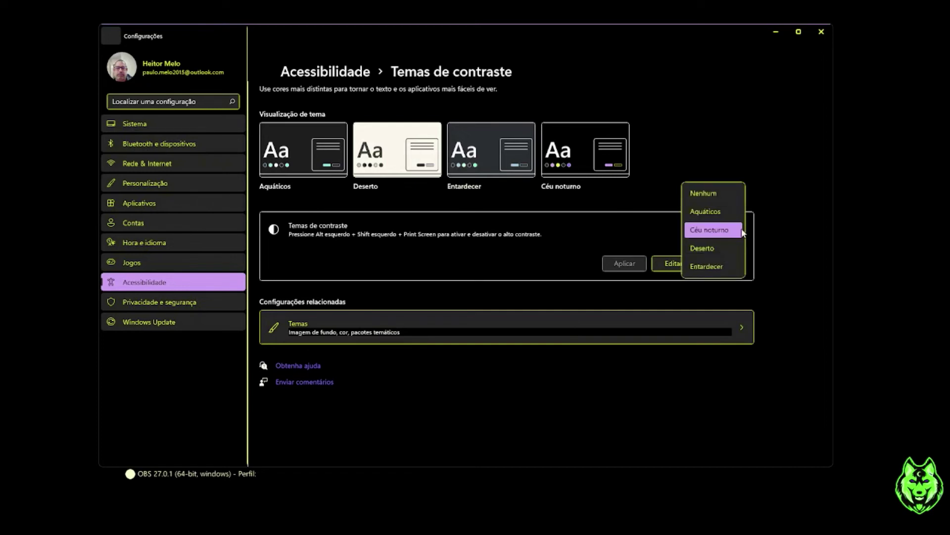
left_click(724, 266)
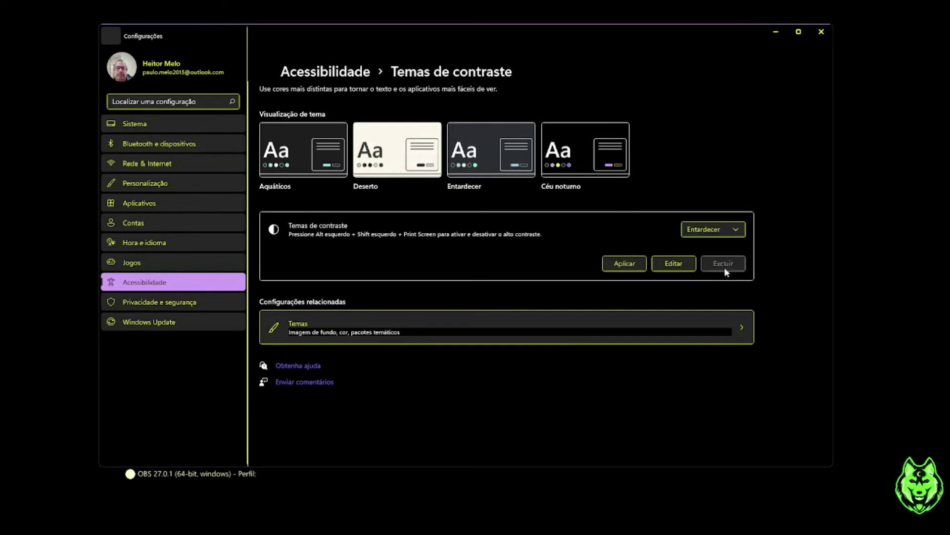
left_click(630, 269)
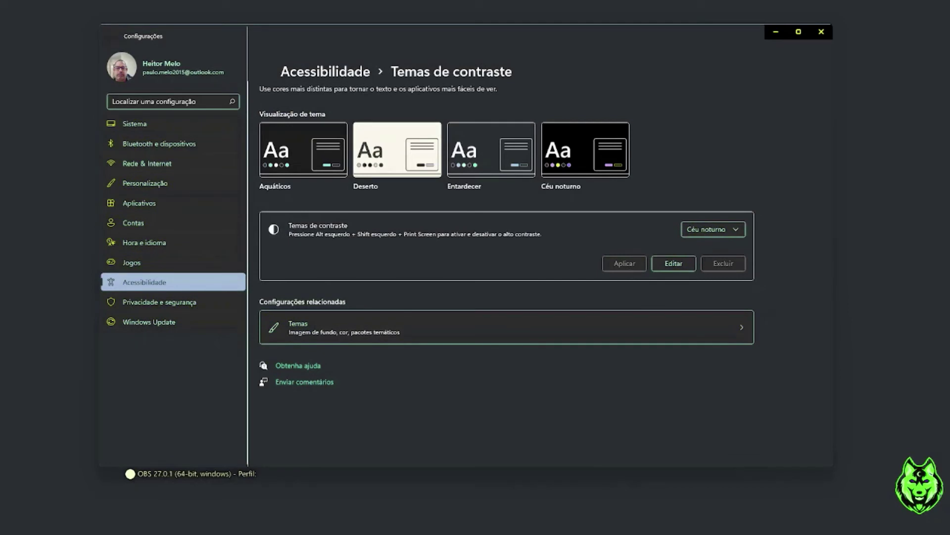
key("alt+Tab")
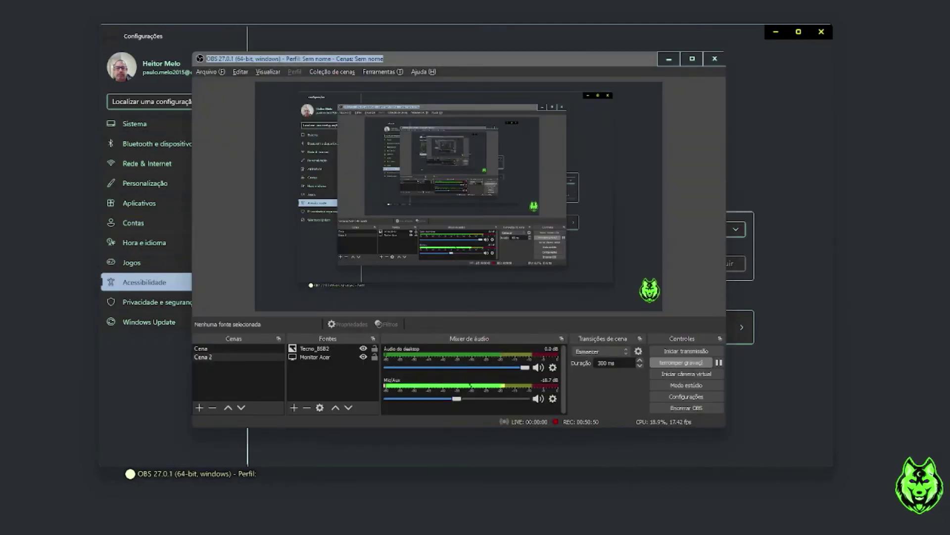
left_click(701, 138)
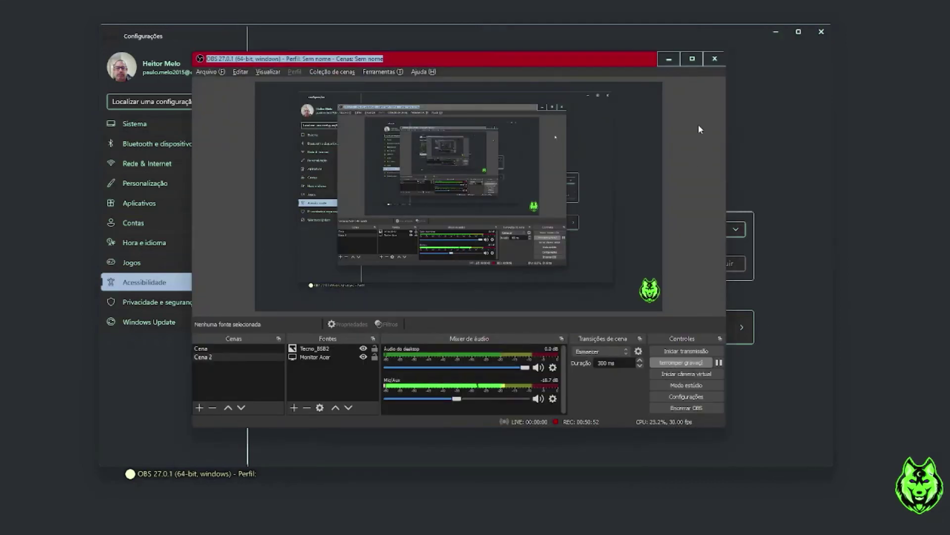
left_click(663, 63)
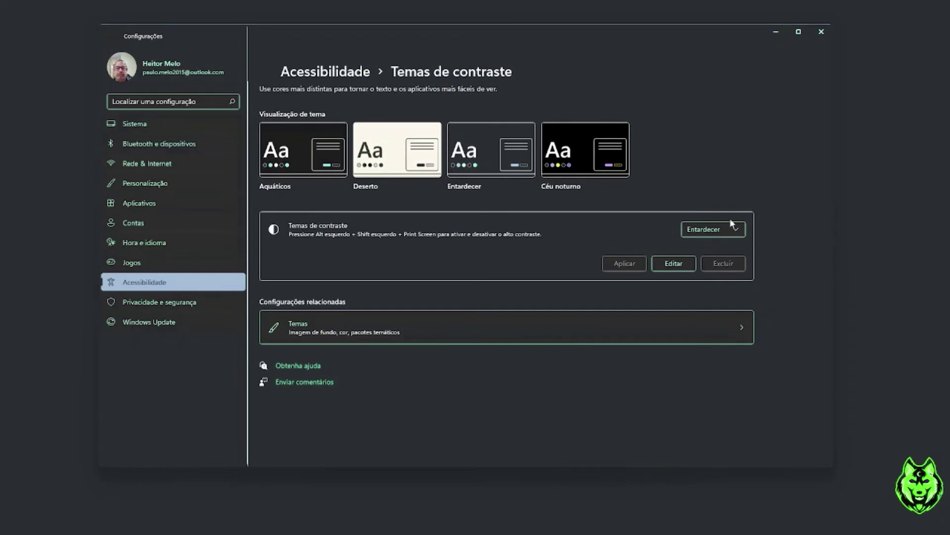
Set the contrast theme to Nenhum and apply it to remove the high contrast colors
left_click(741, 232)
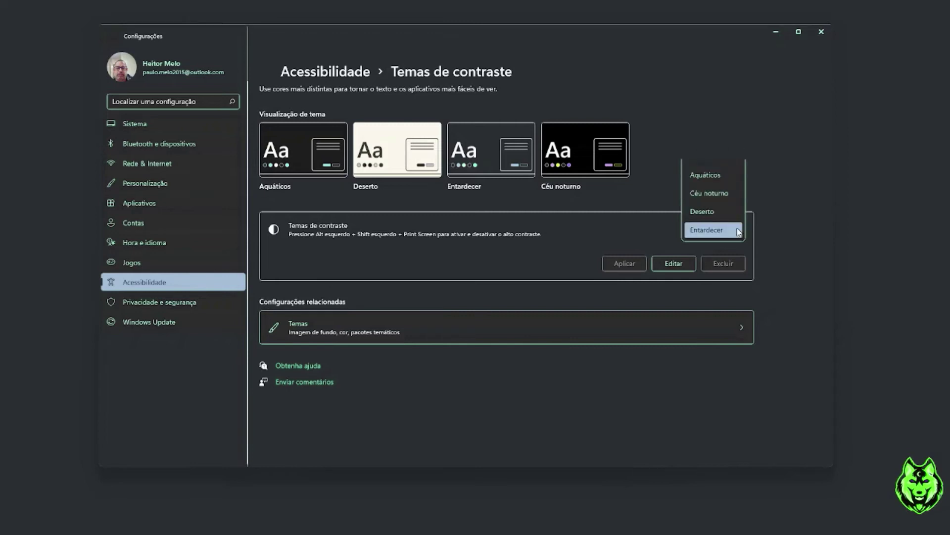
left_click(739, 231)
left_click(739, 231)
left_click(703, 155)
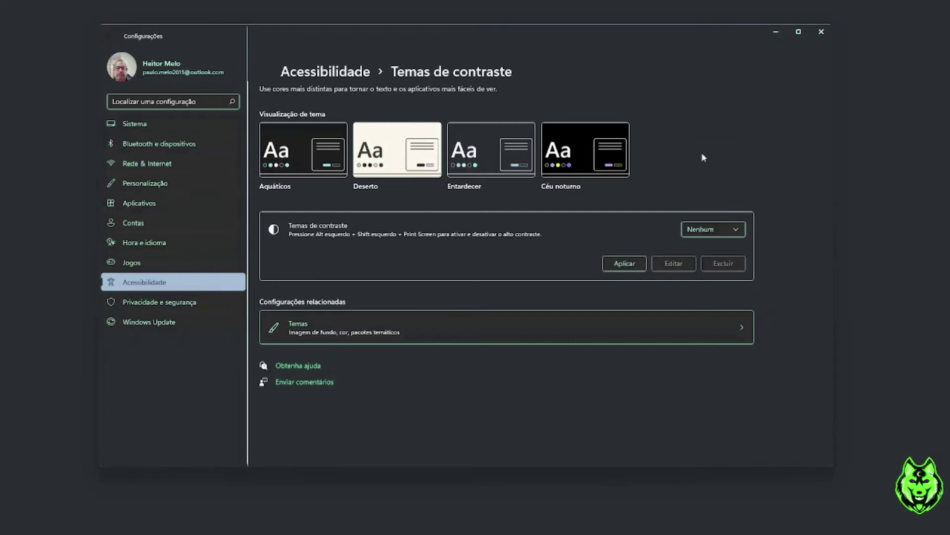
left_click(614, 263)
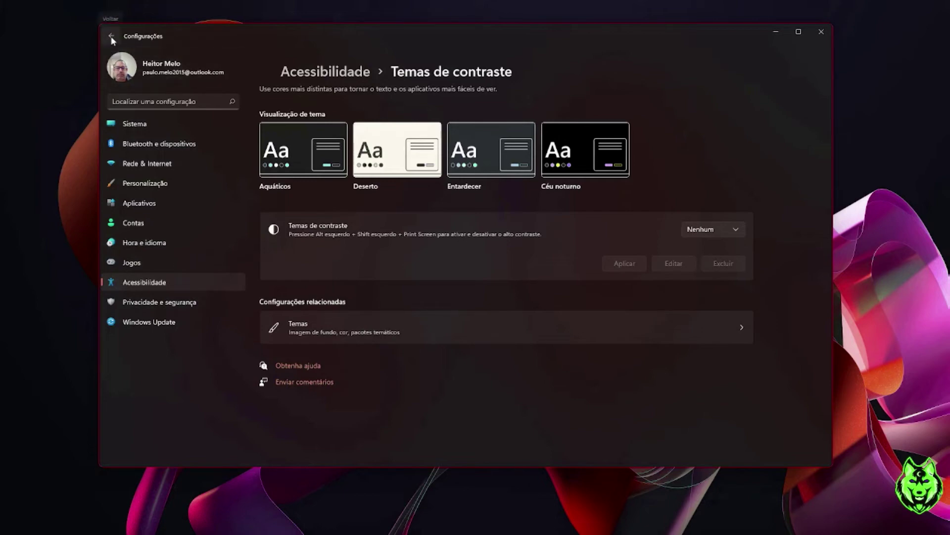
Return from Acessibilidade to the main Personalização page and open its Cores page
left_click(297, 73)
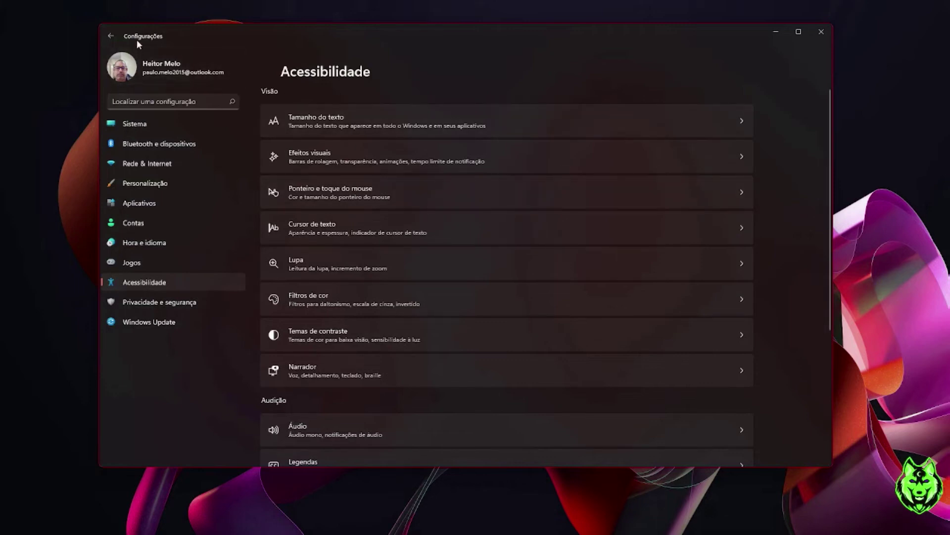
left_click(112, 36)
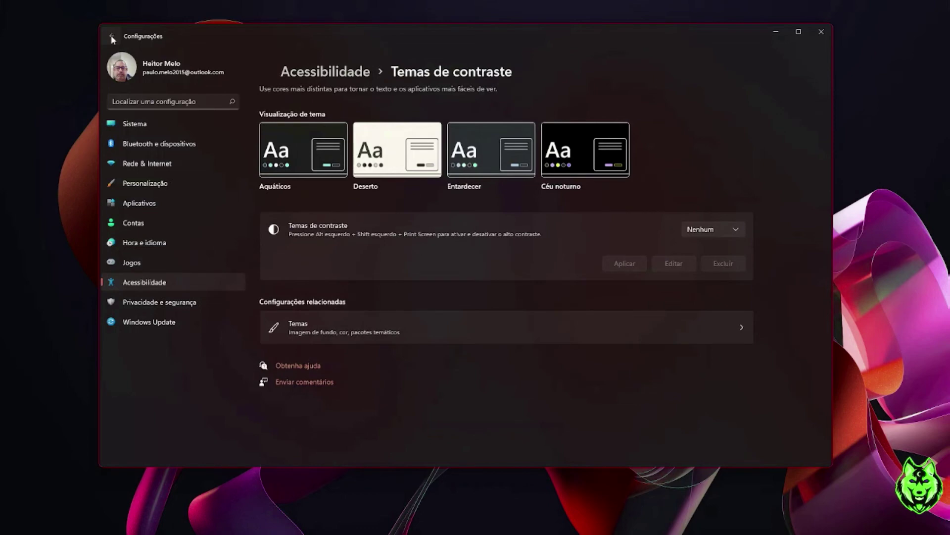
left_click(112, 37)
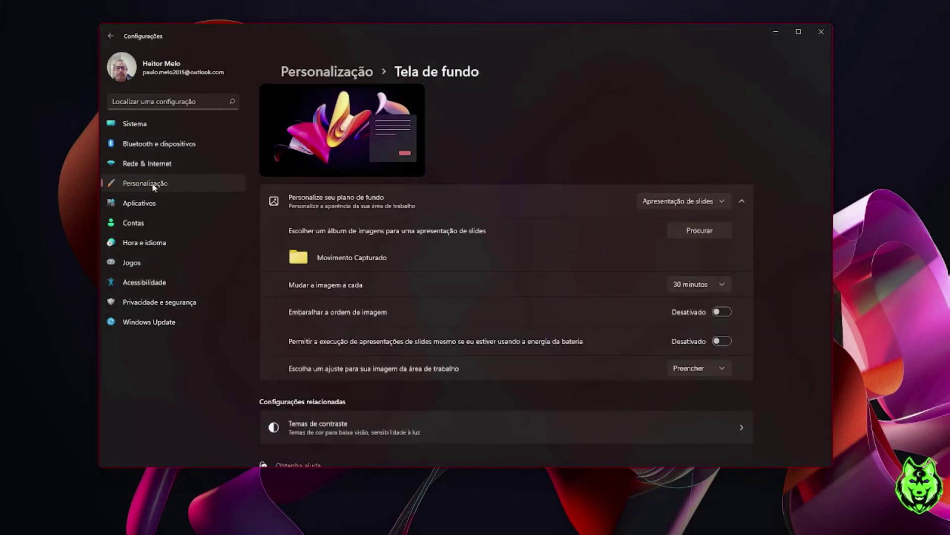
left_click(153, 182)
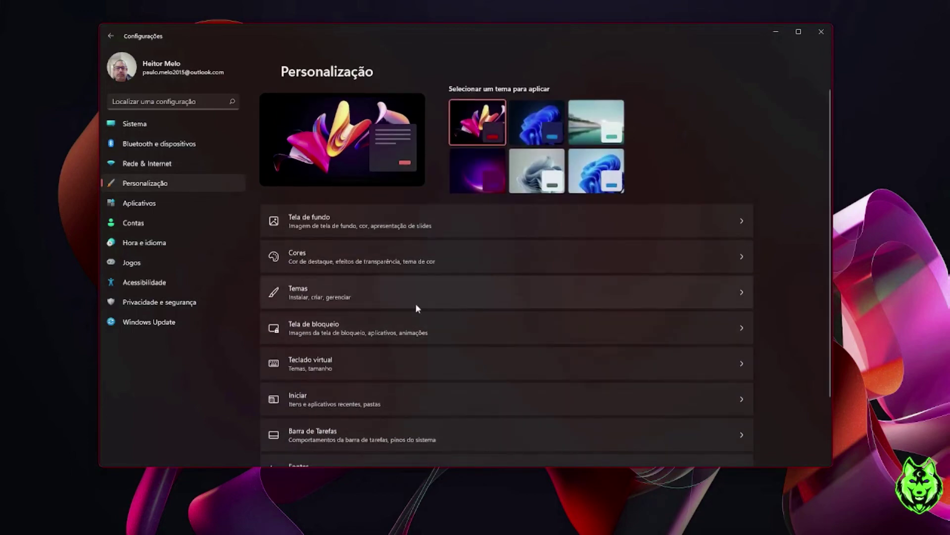
left_click(351, 257)
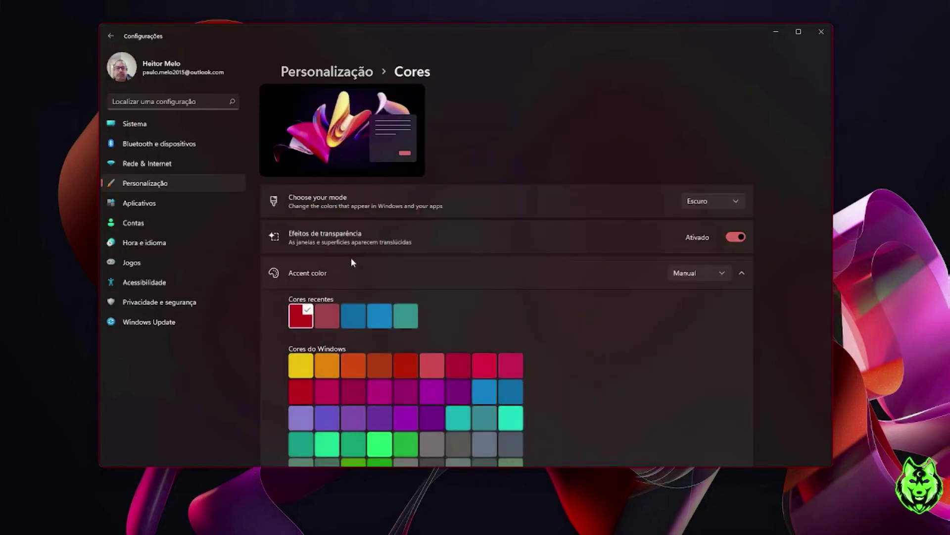
Look through the Accent color and Choose your mode options on the Cores page, keeping Manual and Escuro
scroll(571, 329, "down", 3)
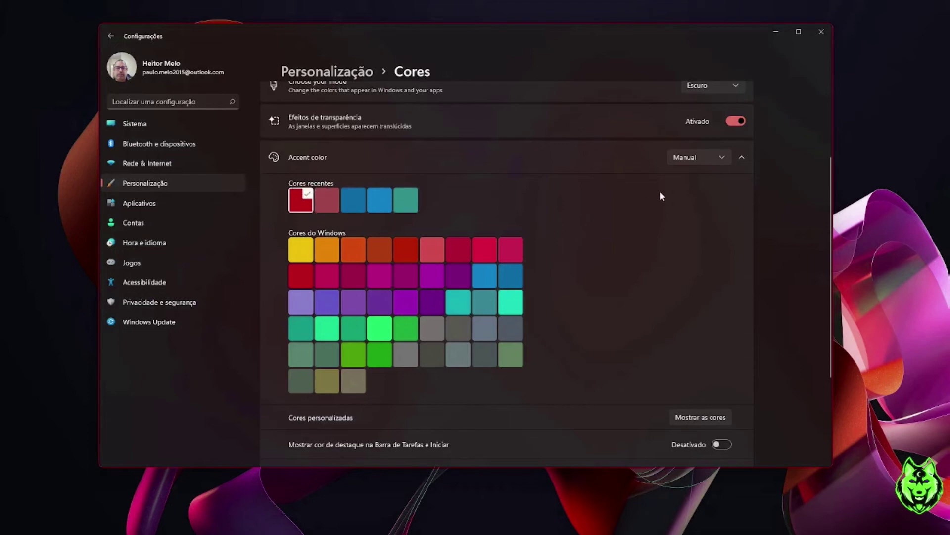
left_click(722, 158)
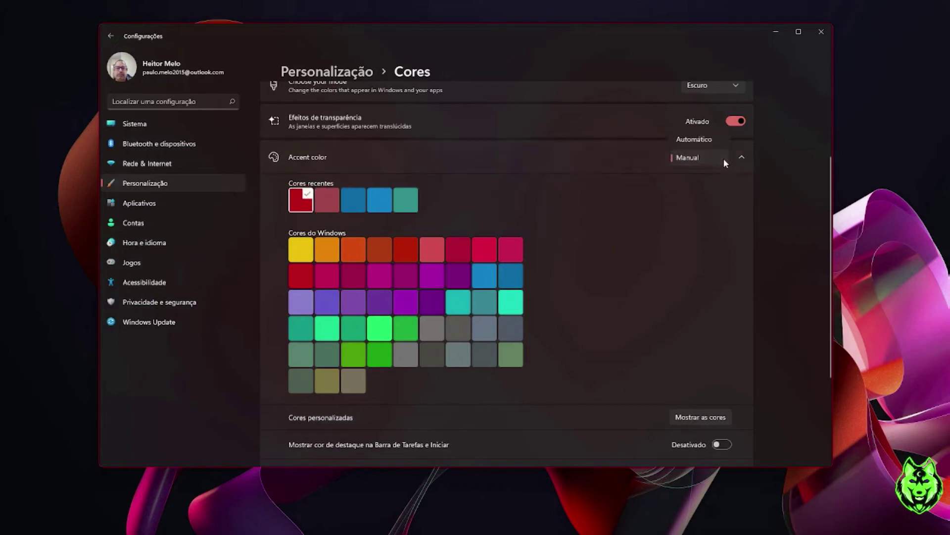
left_click(696, 160)
scroll(512, 166, "up", 2)
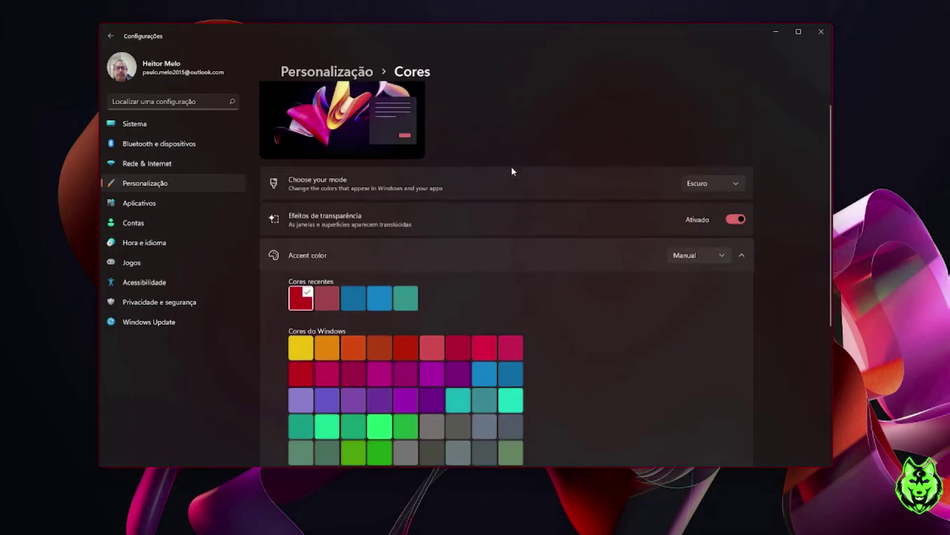
scroll(512, 167, "up", 1)
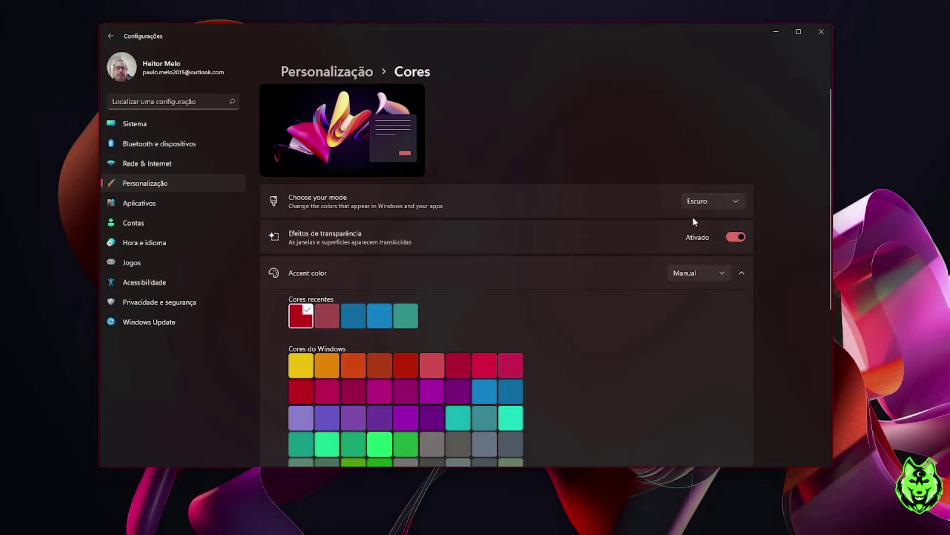
left_click(737, 203)
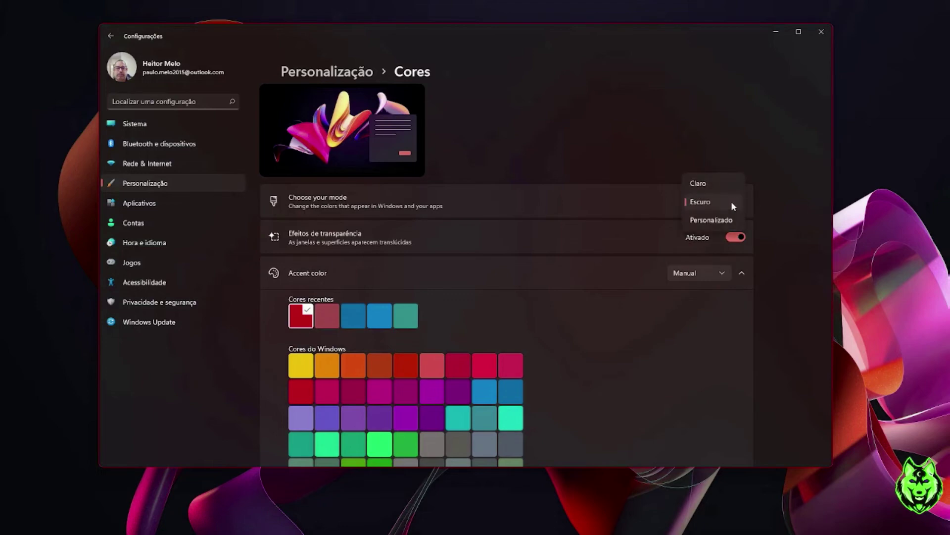
left_click(731, 201)
Turn on Mostrar cor de destaque na Barra de Tarefas e Iniciar, then minimize and restore Configurações to check the desktop
scroll(623, 372, "down", 3)
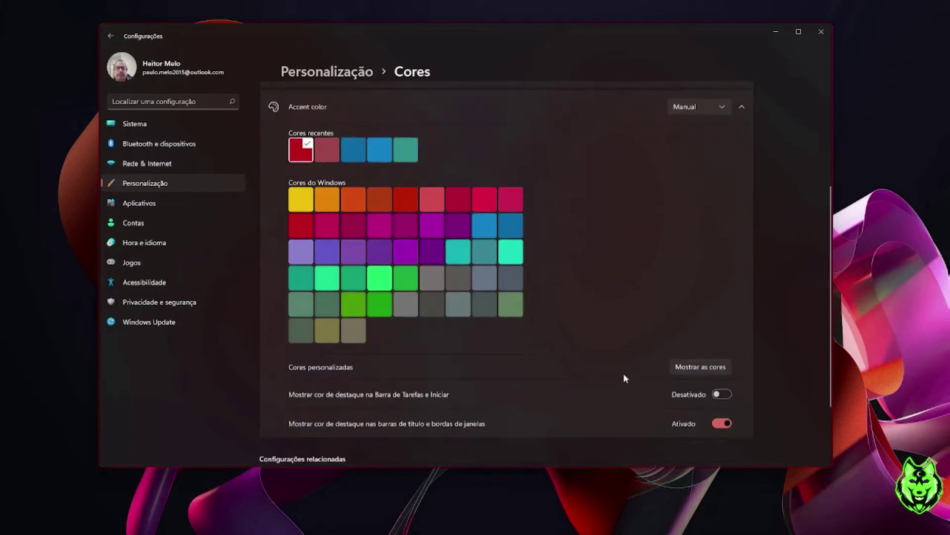
scroll(623, 374, "down", 2)
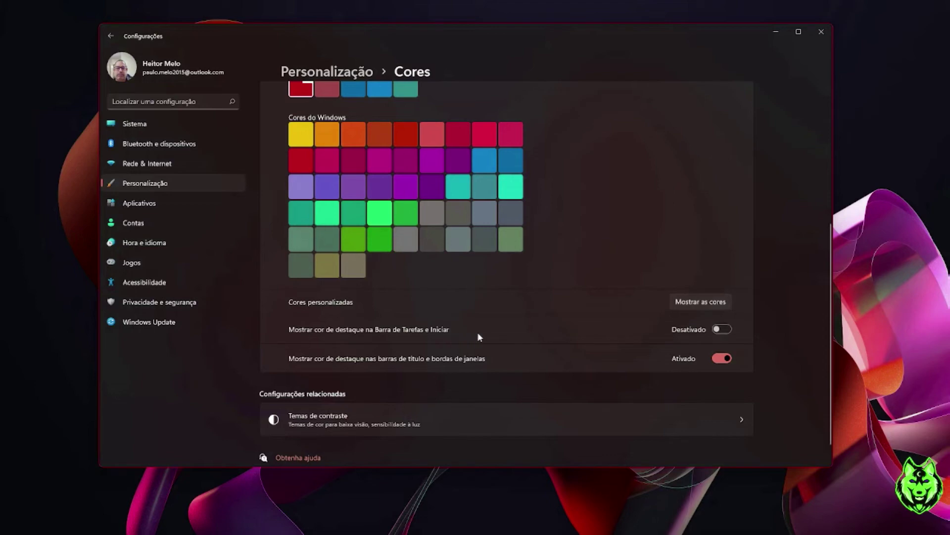
left_click(722, 329)
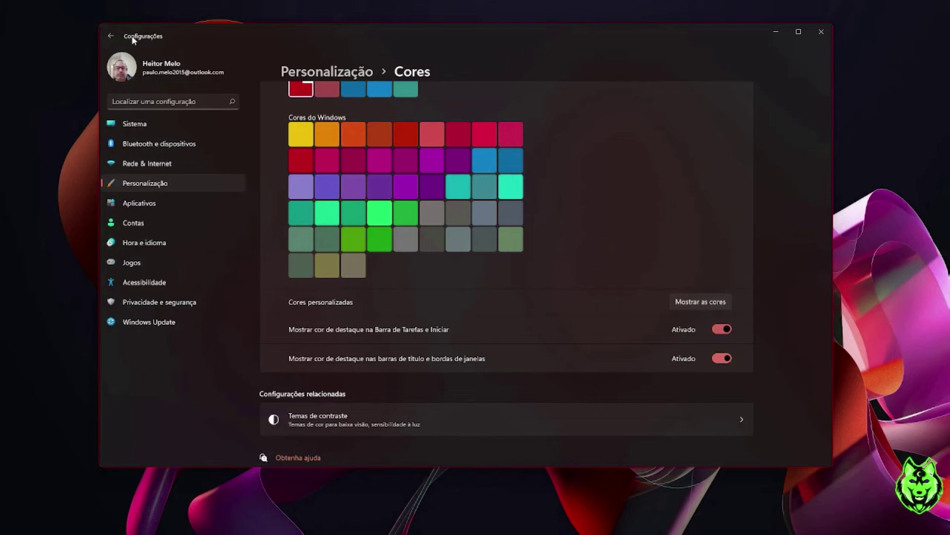
left_click(775, 32)
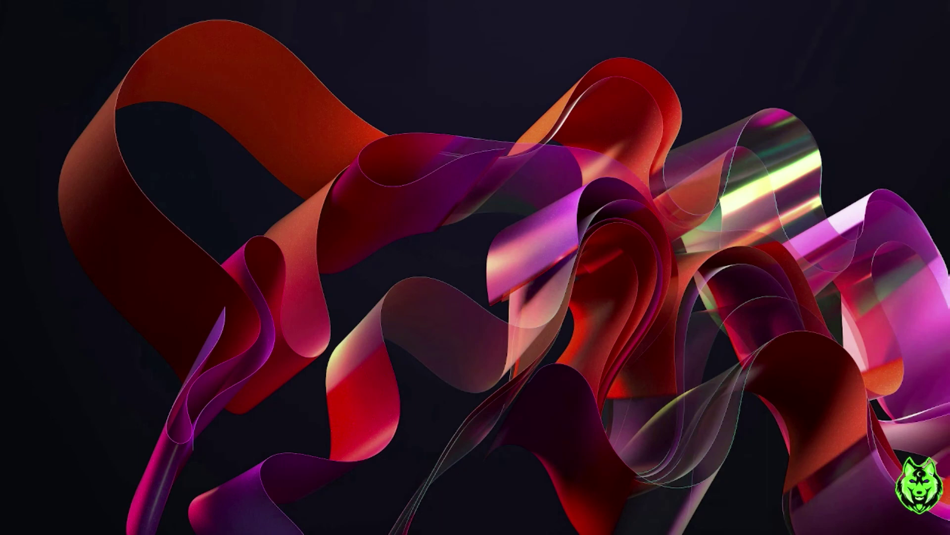
key("alt+Tab")
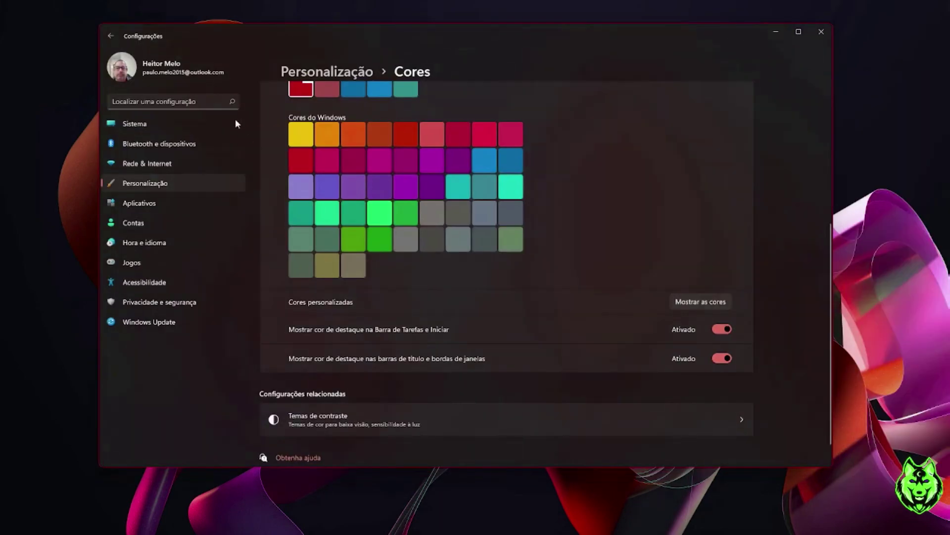
Reload the Cores page through Personalização and turn off Mostrar cor de destaque na Barra de Tarefas e Iniciar
left_click(344, 73)
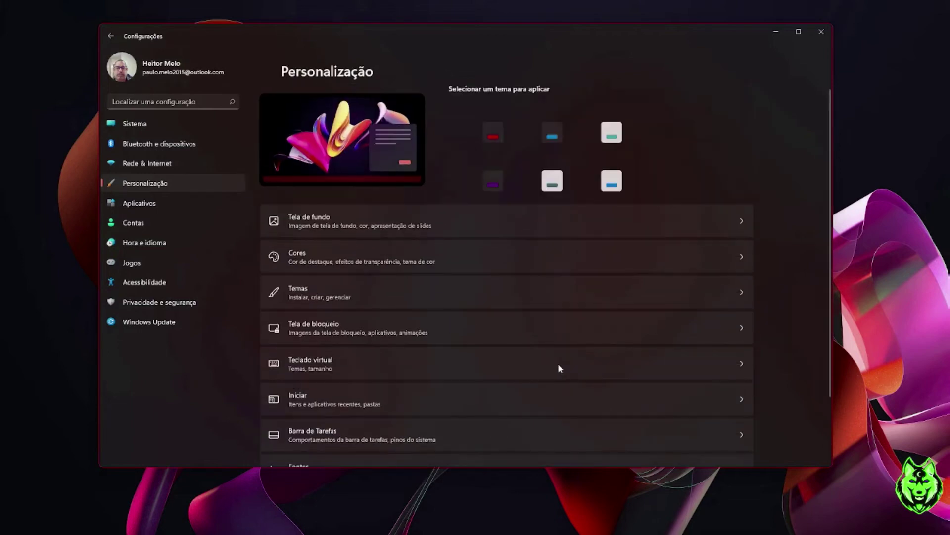
left_click(436, 255)
scroll(644, 394, "down", 5)
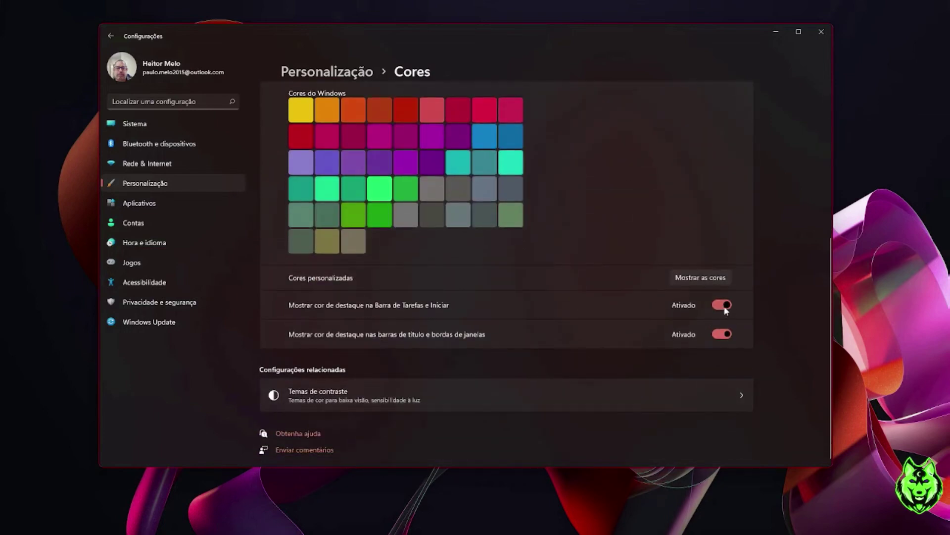
left_click(726, 305)
Close and relaunch Configurações, and open the Temas page under Personalização
left_click(776, 32)
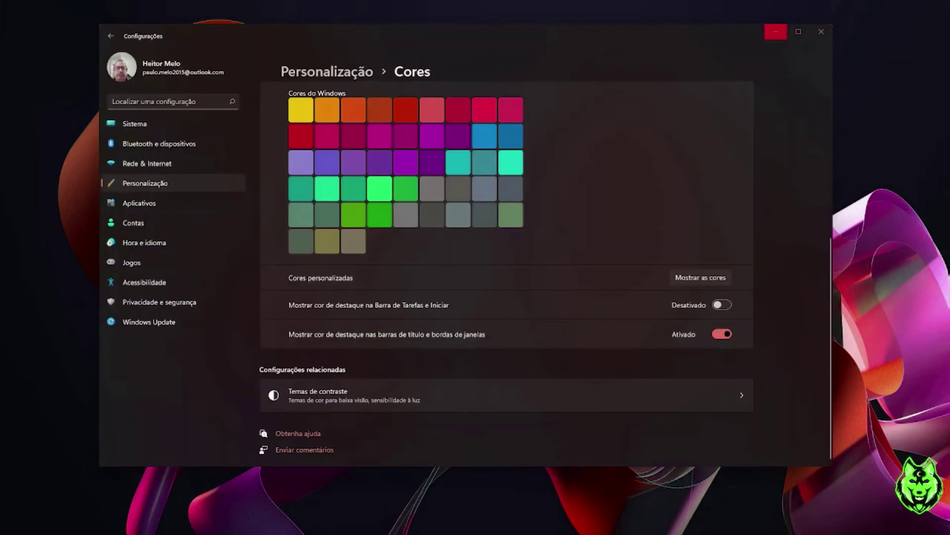
key("alt+F4")
key("super+i")
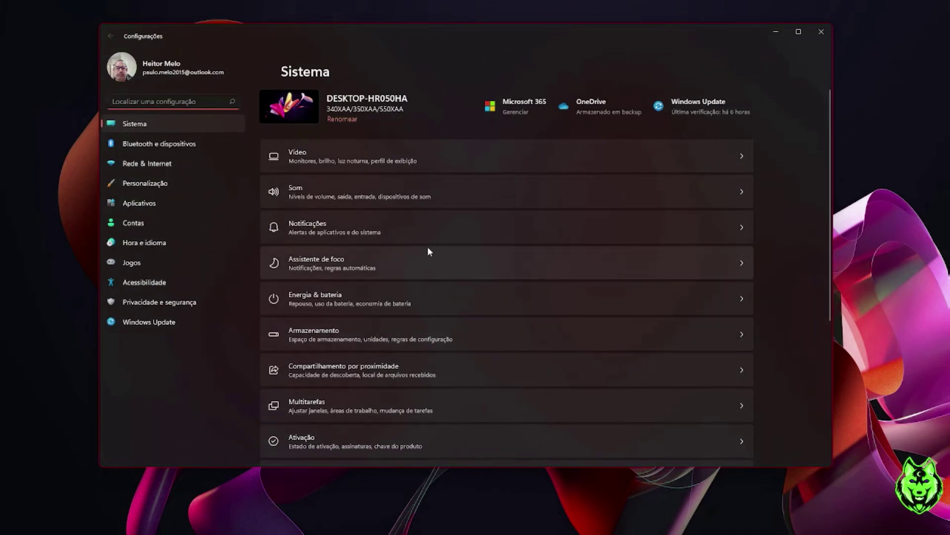
left_click(148, 186)
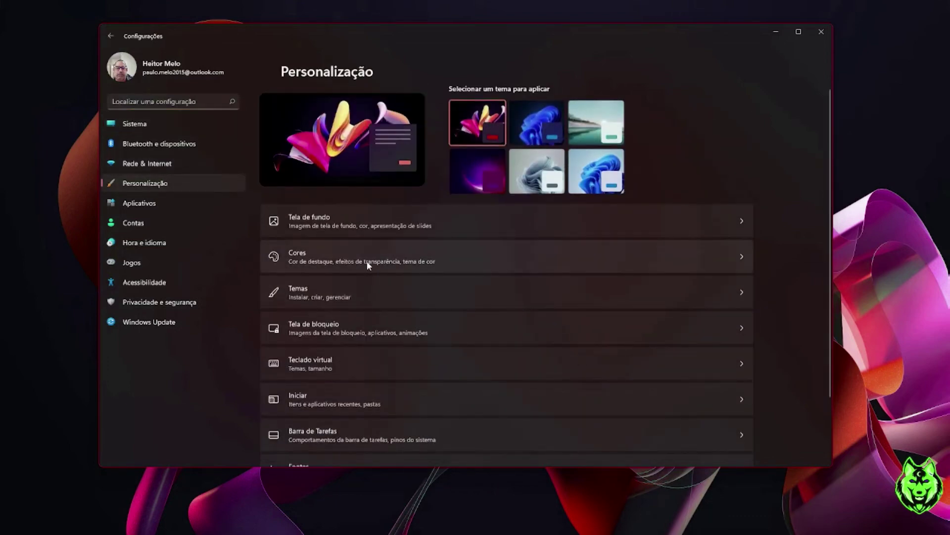
left_click(738, 295)
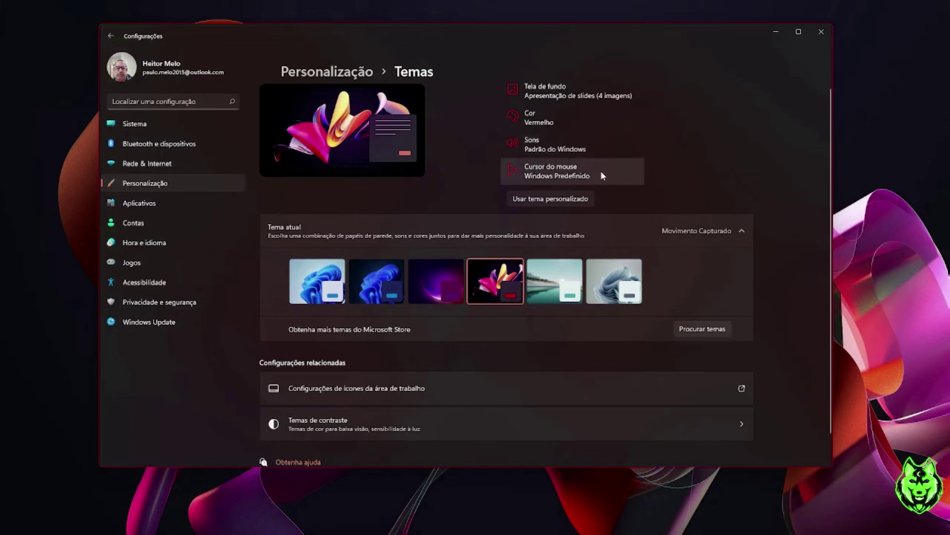
Collapse and re-expand the Tema atual section, and open the Microsoft Store to get more themes
scroll(547, 314, "down", 1)
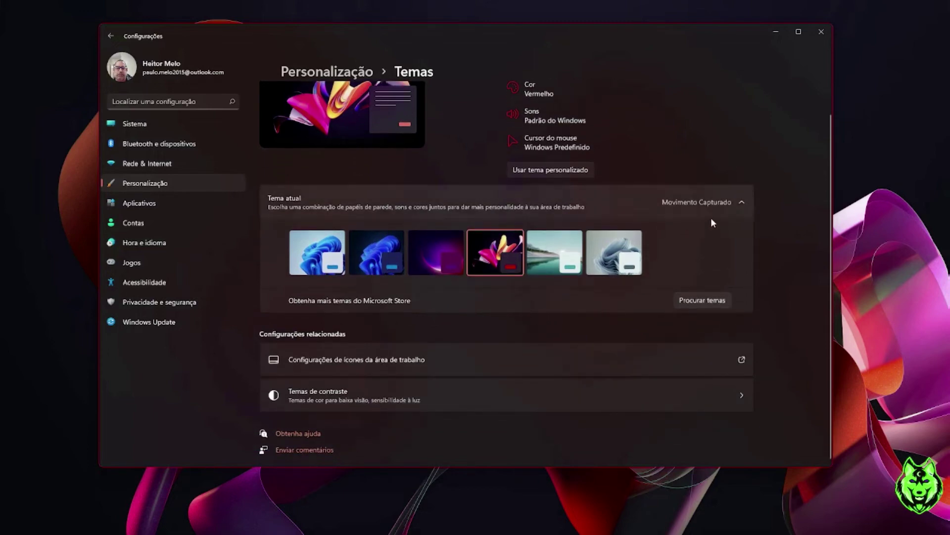
left_click(740, 203)
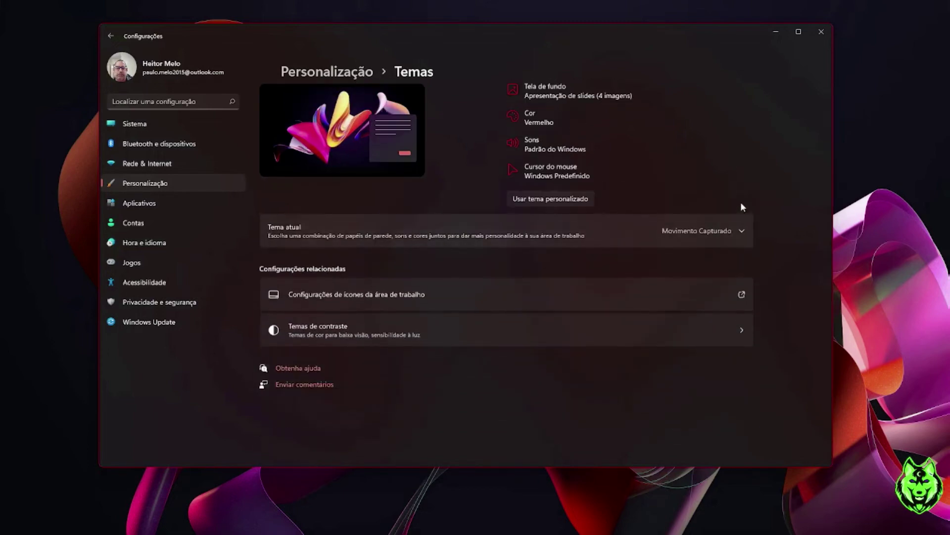
left_click(740, 232)
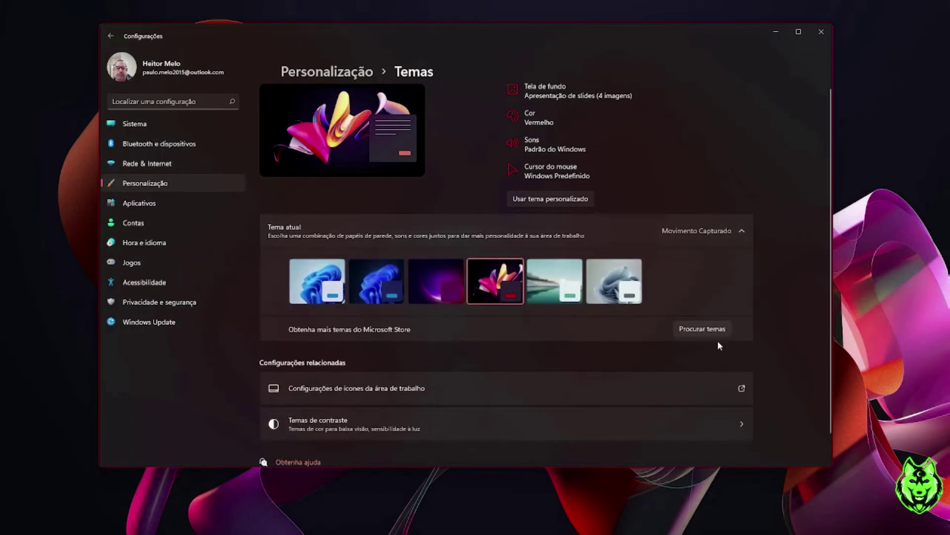
left_click(704, 329)
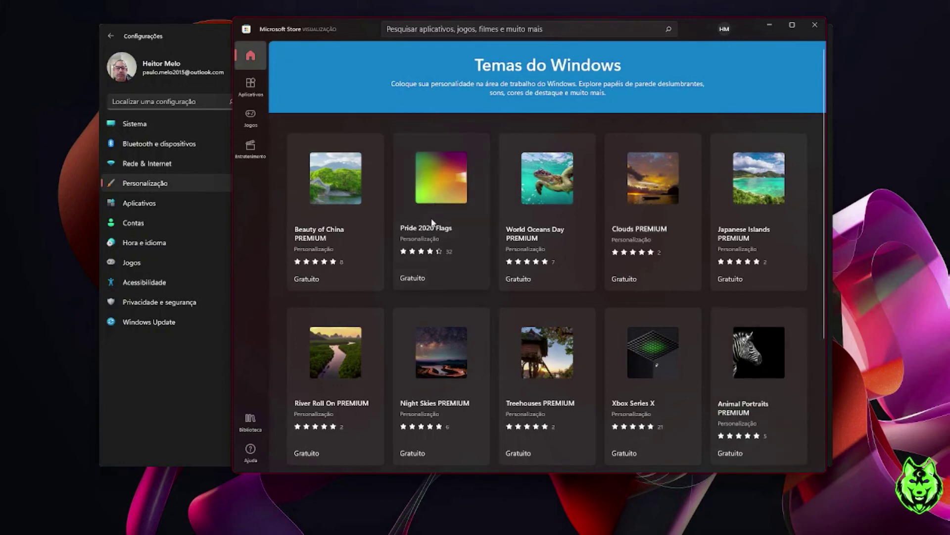
Browse the Temas do Windows collection and open the Whales and Dolphins PREMIUM theme
scroll(459, 260, "down", 2)
scroll(459, 259, "down", 2)
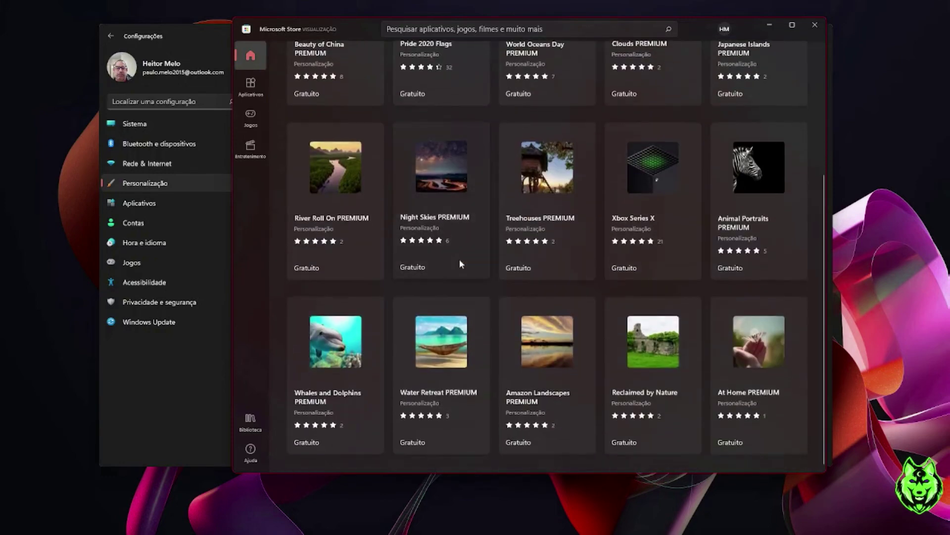
scroll(462, 262, "down", 1)
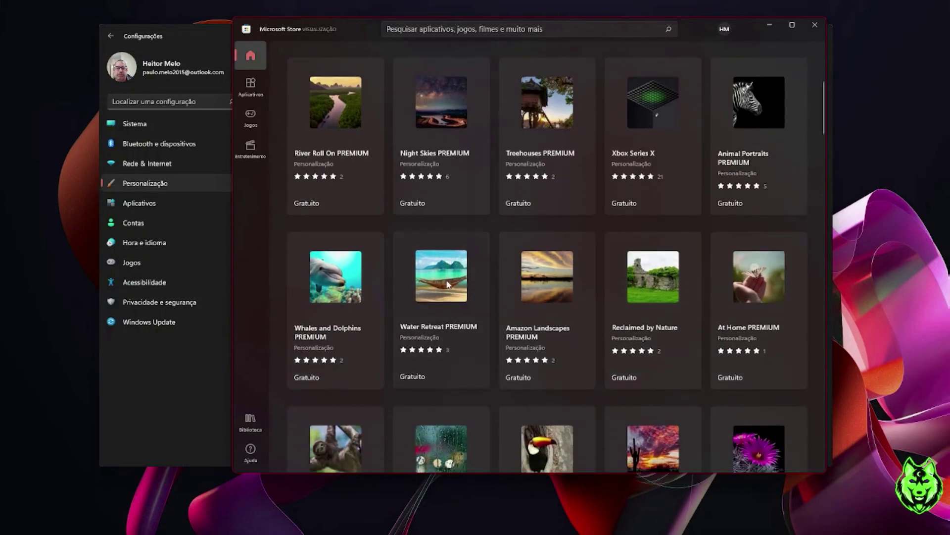
scroll(446, 277, "down", 2)
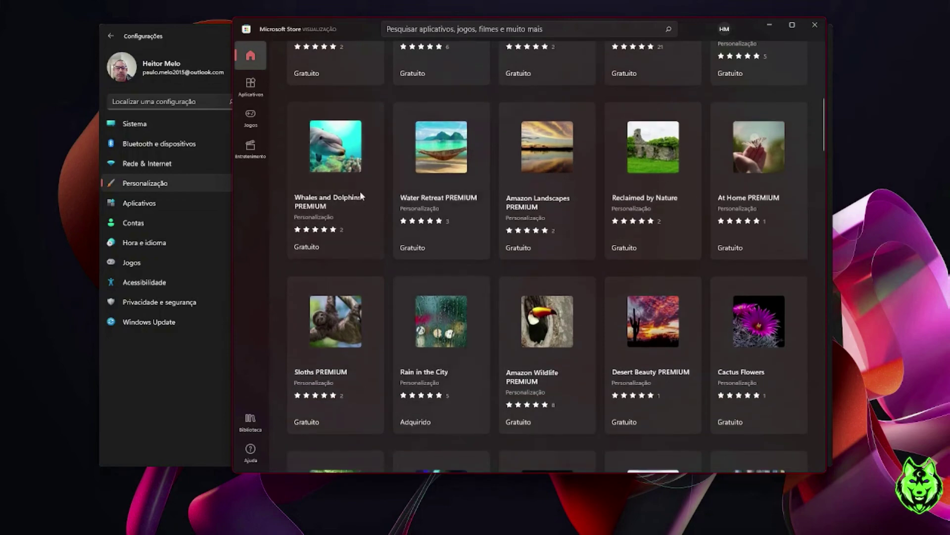
left_click(330, 167)
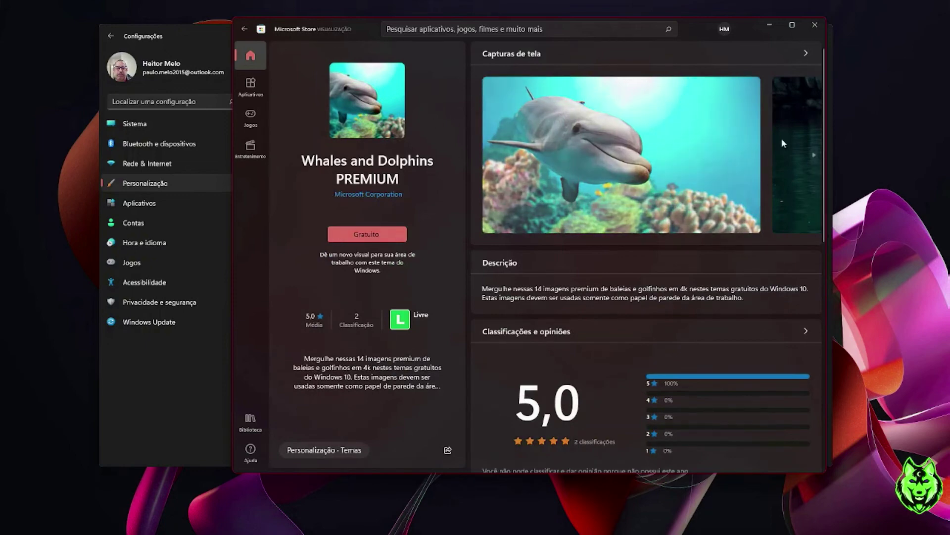
View screenshots 2 to 4 of the Whales and Dolphins PREMIUM theme and return to its product page
left_click(818, 160)
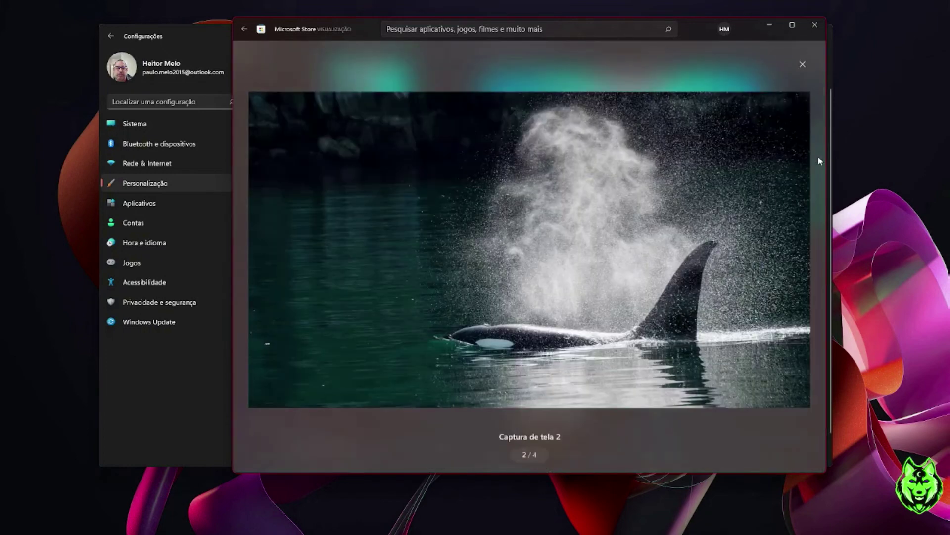
left_click(805, 252)
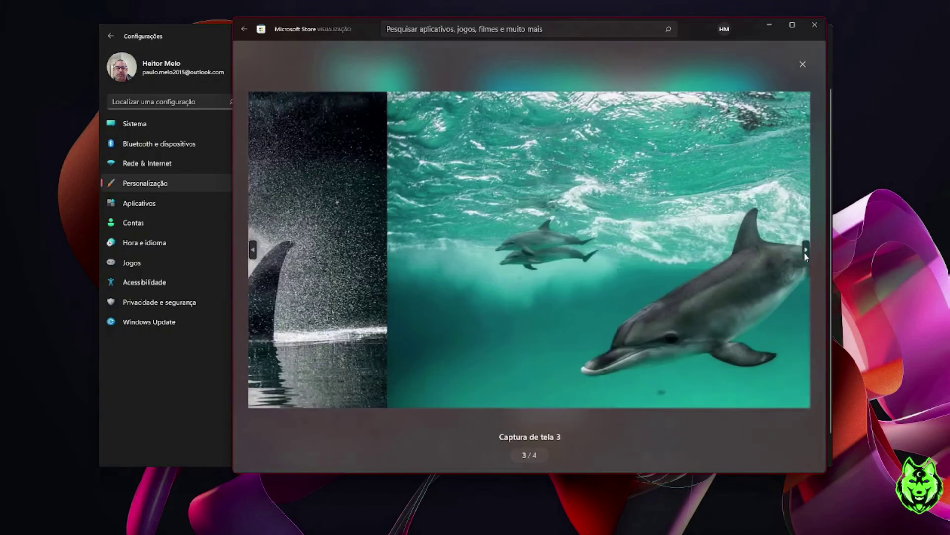
left_click(805, 252)
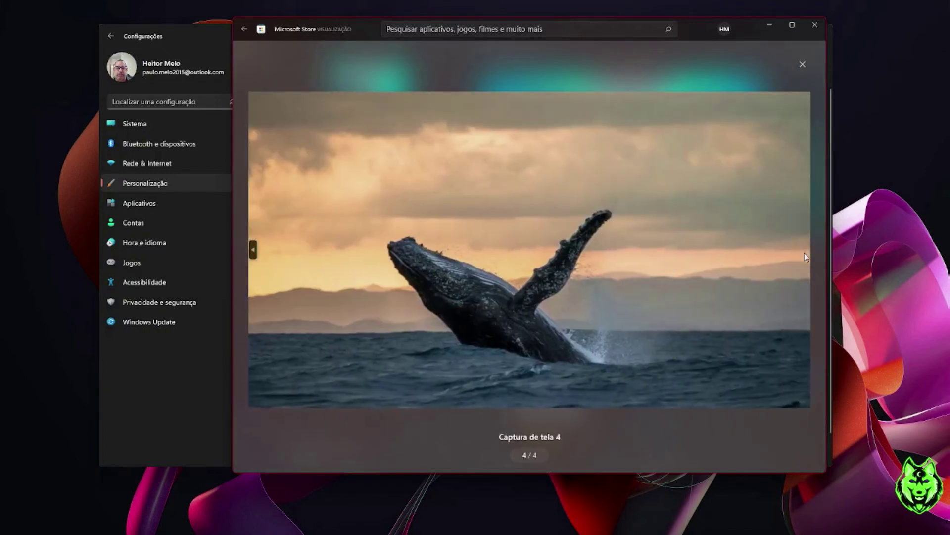
left_click(244, 30)
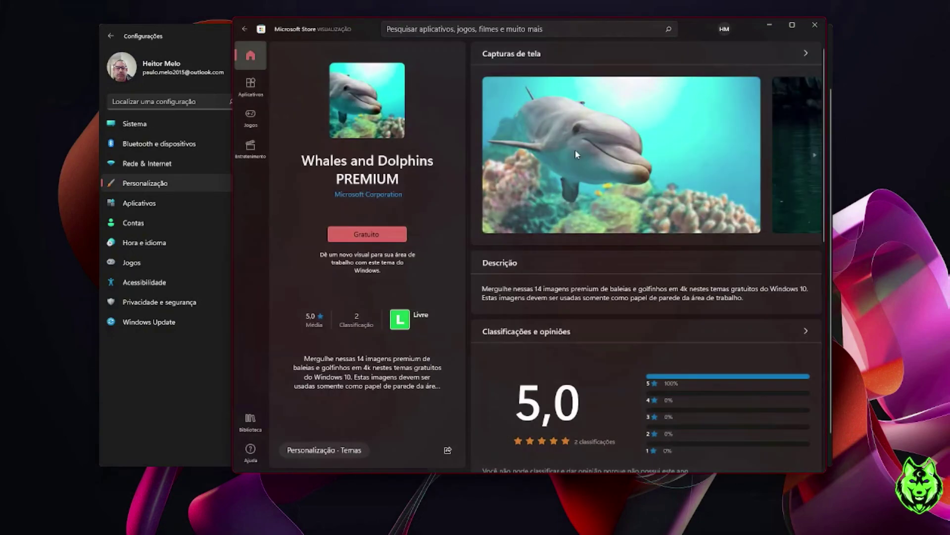
Review the theme's ratings and additional information, download it for free and launch it into the Temas settings
scroll(622, 147, "down", 5)
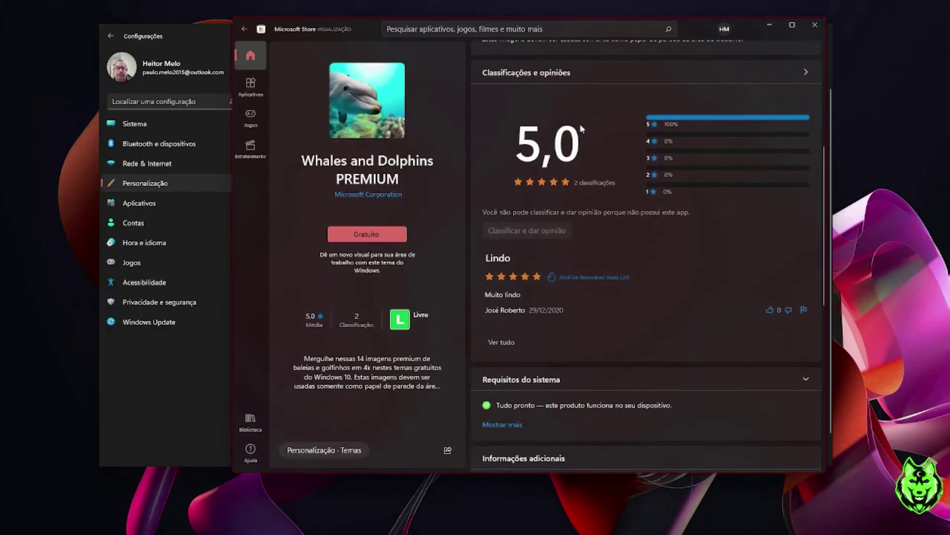
scroll(579, 185, "down", 5)
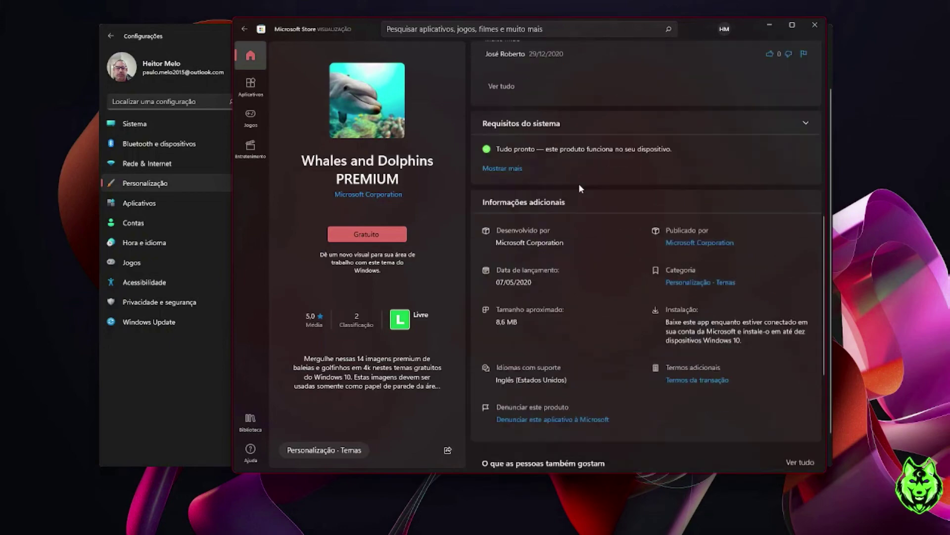
left_click(358, 234)
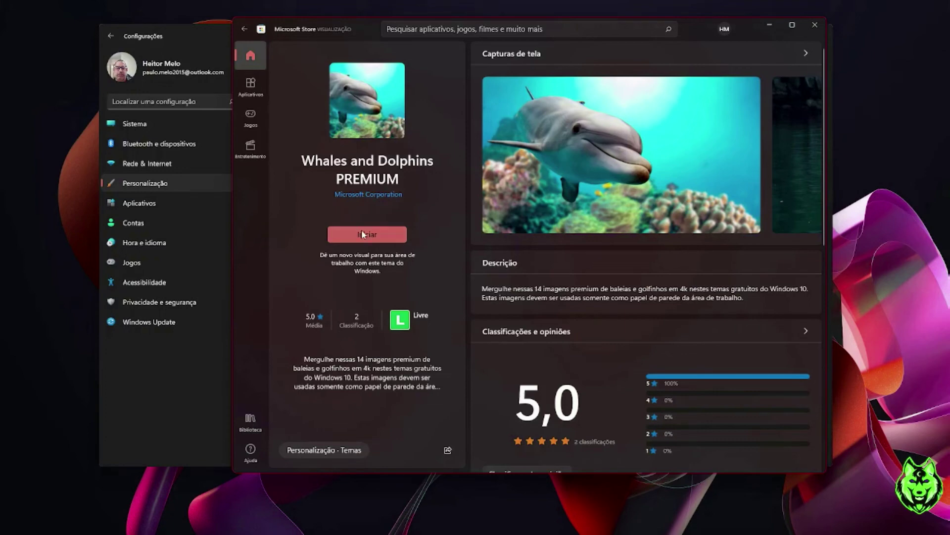
left_click(361, 234)
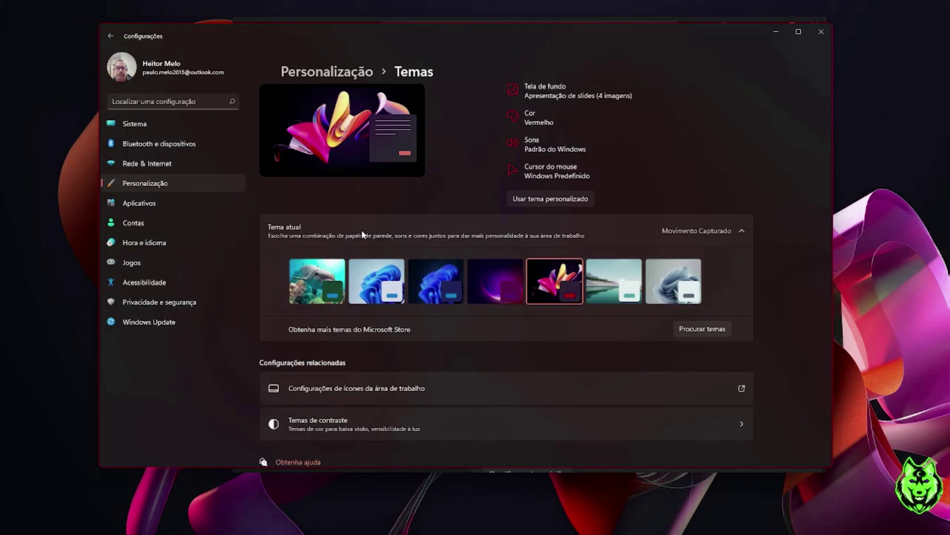
Apply the Whales and Dolphins PREMIUM theme, minimize Configurações and close the Microsoft Store
left_click(319, 296)
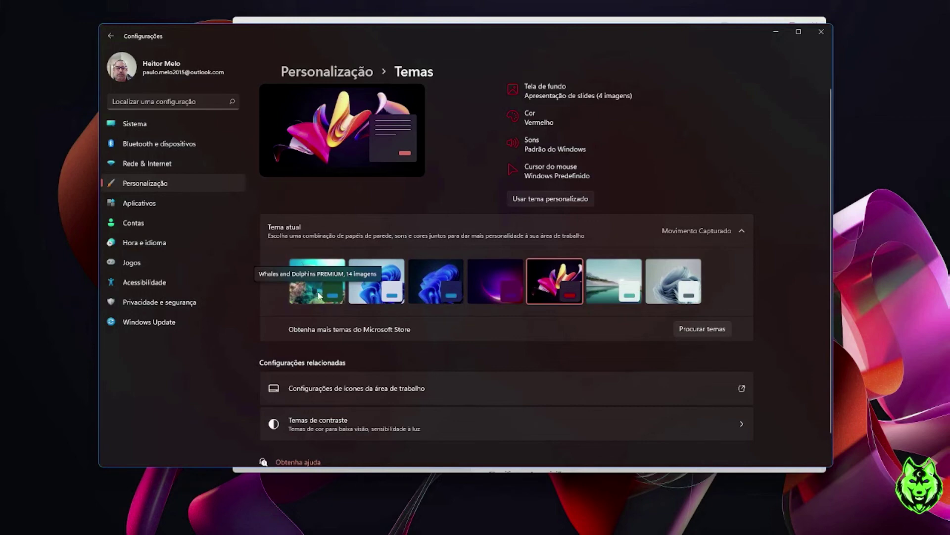
left_click(772, 32)
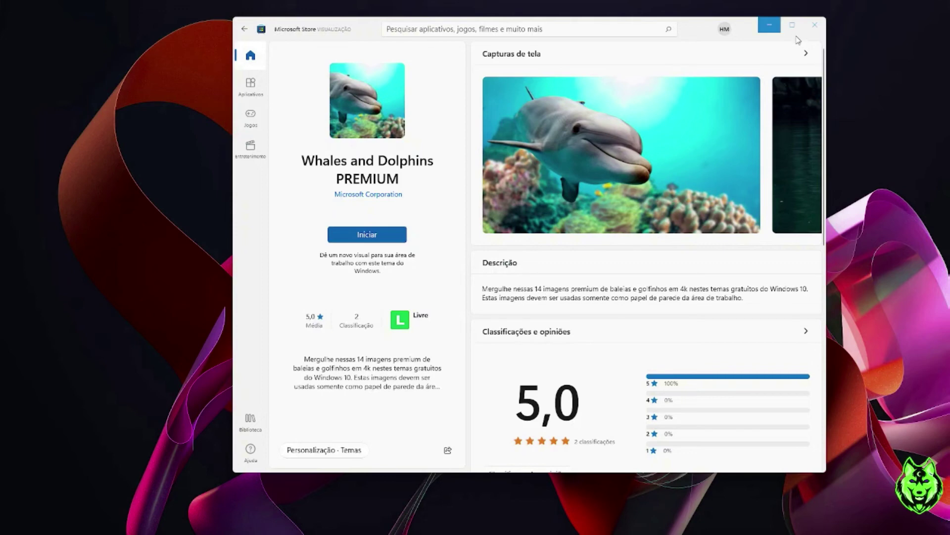
left_click(816, 25)
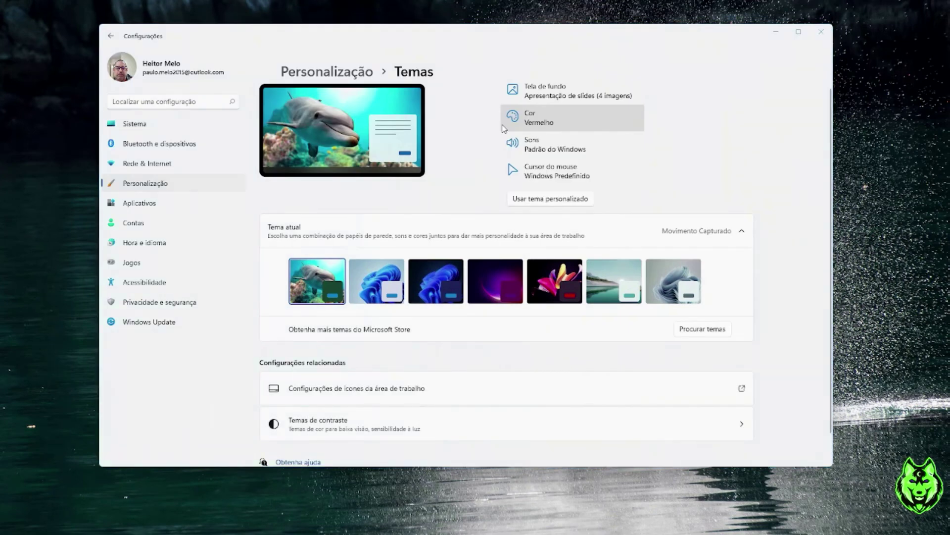
Switch to OBS, change the recording scene and minimize the OBS window
key("alt+Tab")
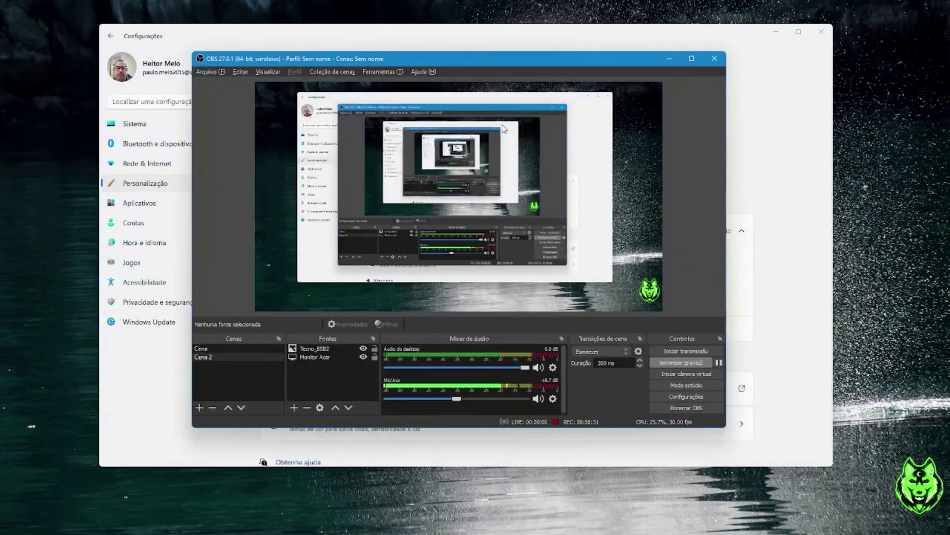
left_click(220, 347)
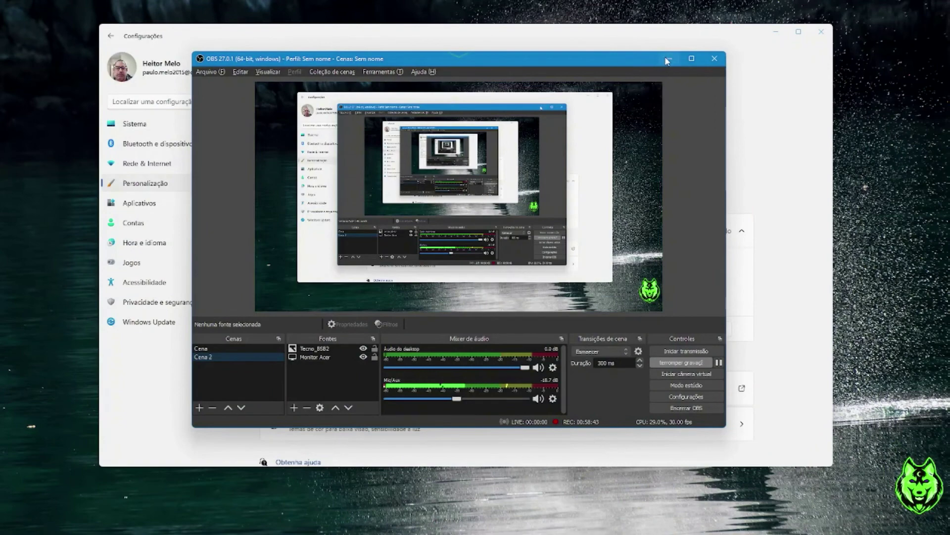
left_click(668, 59)
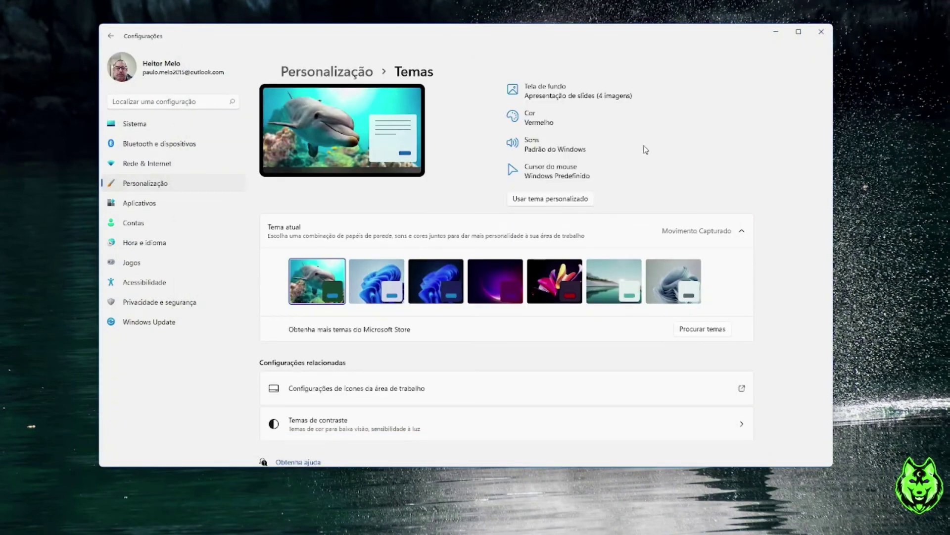
Apply the Windows (escuro) theme from the current theme list
scroll(647, 156, "down", 1)
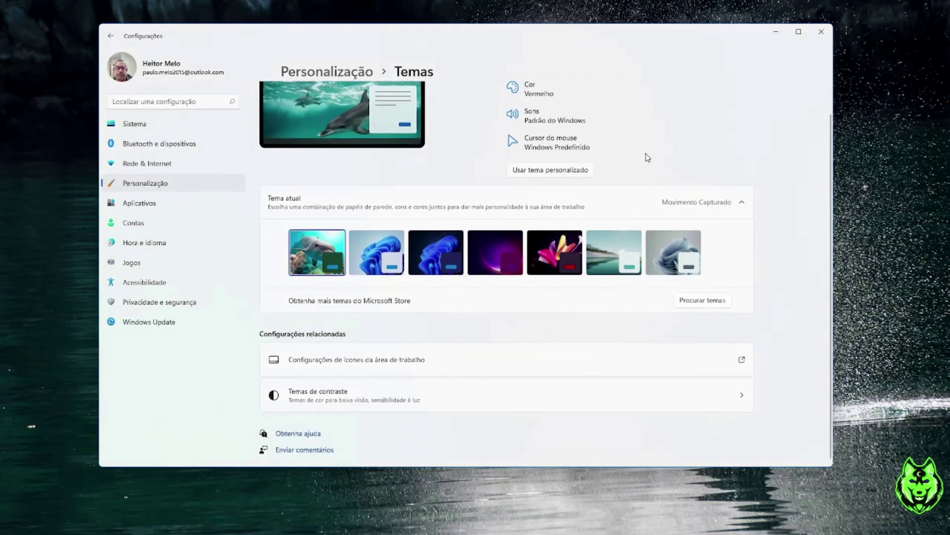
scroll(648, 157, "up", 1)
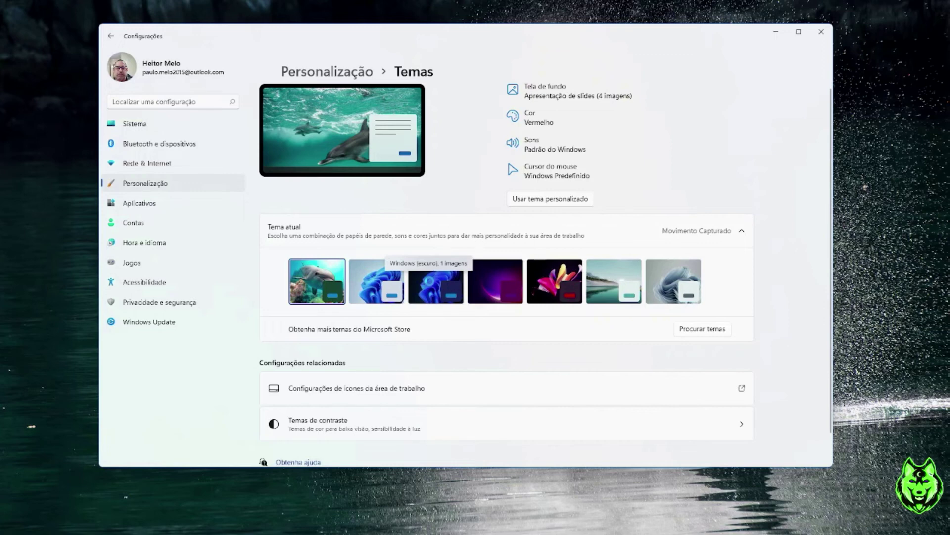
left_click(431, 286)
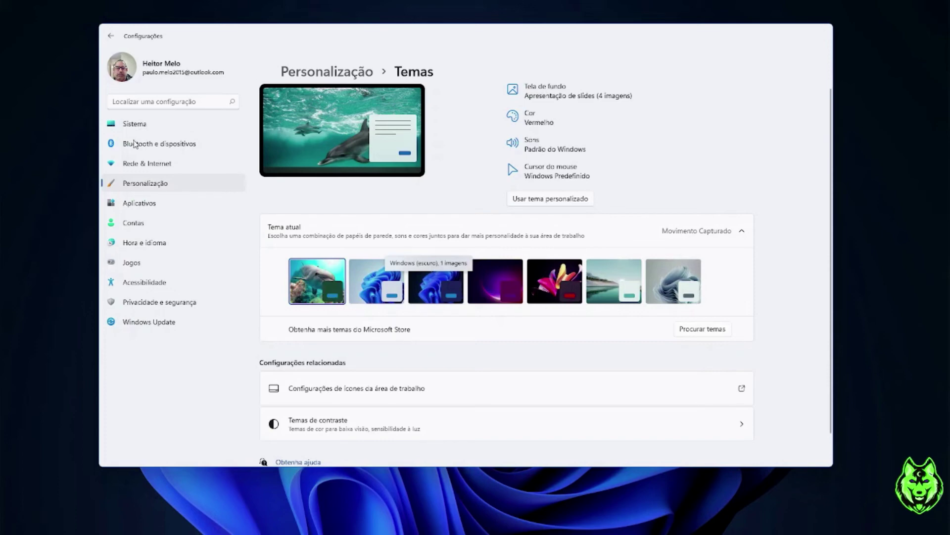
Return to the Personalização overview and try to delete the dolphin theme from the theme selection
left_click(143, 186)
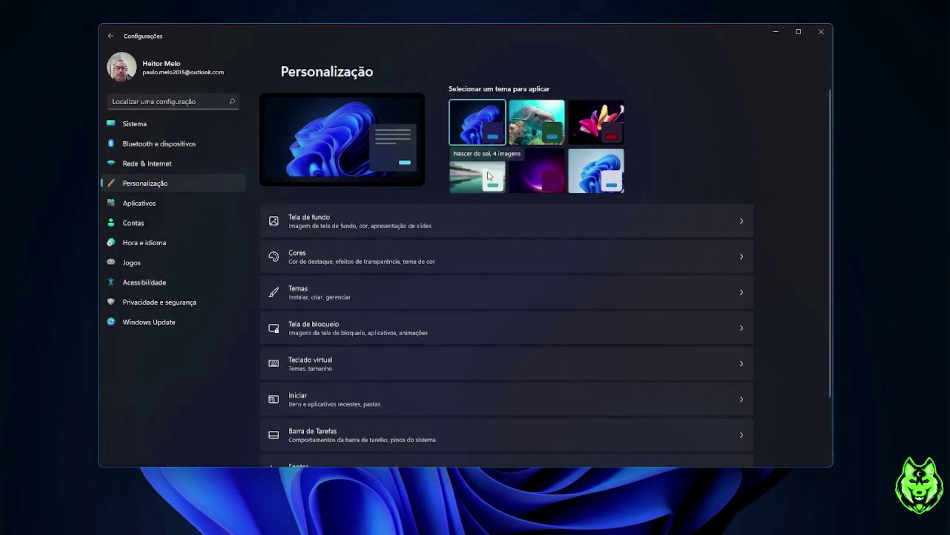
right_click(548, 134)
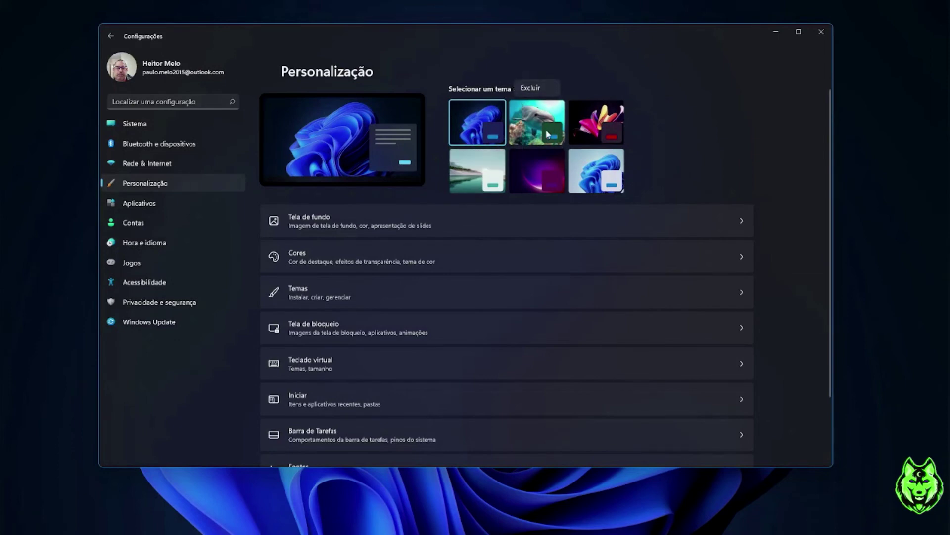
left_click(529, 89)
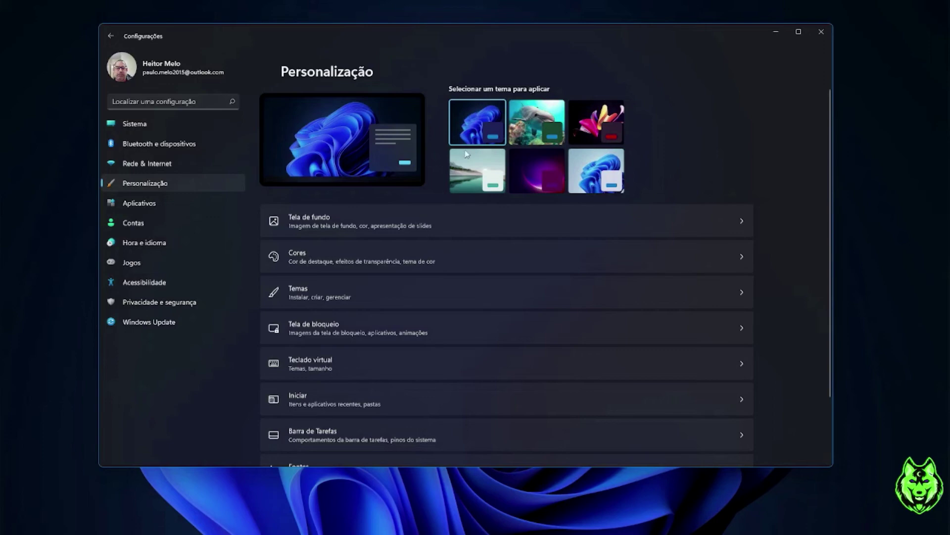
Open the Tela de bloqueio settings and review the lock screen background options, keeping Destaque do Windows
scroll(355, 260, "down", 3)
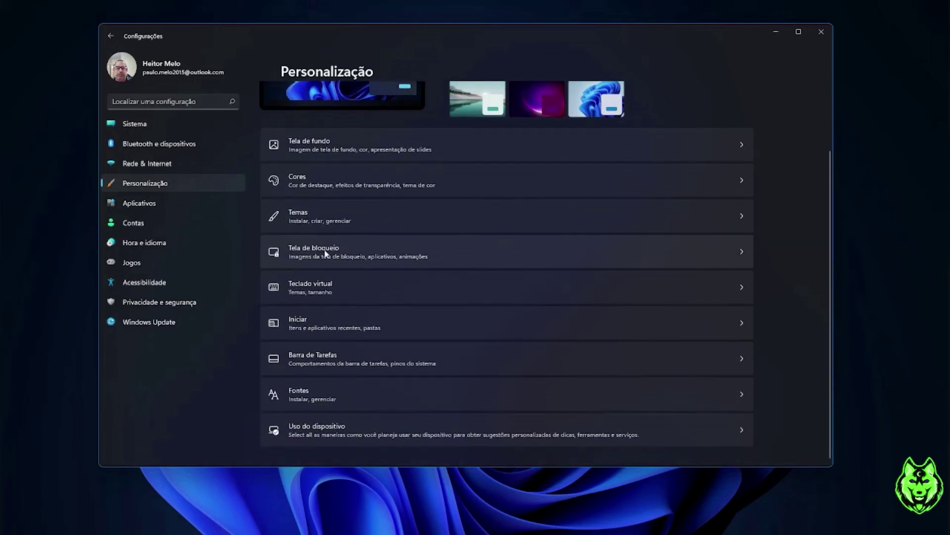
left_click(738, 252)
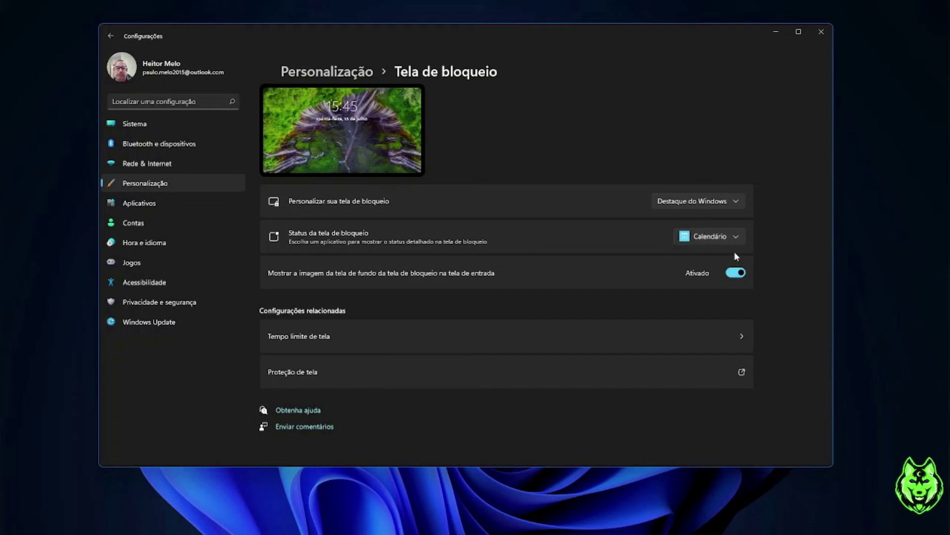
left_click(738, 203)
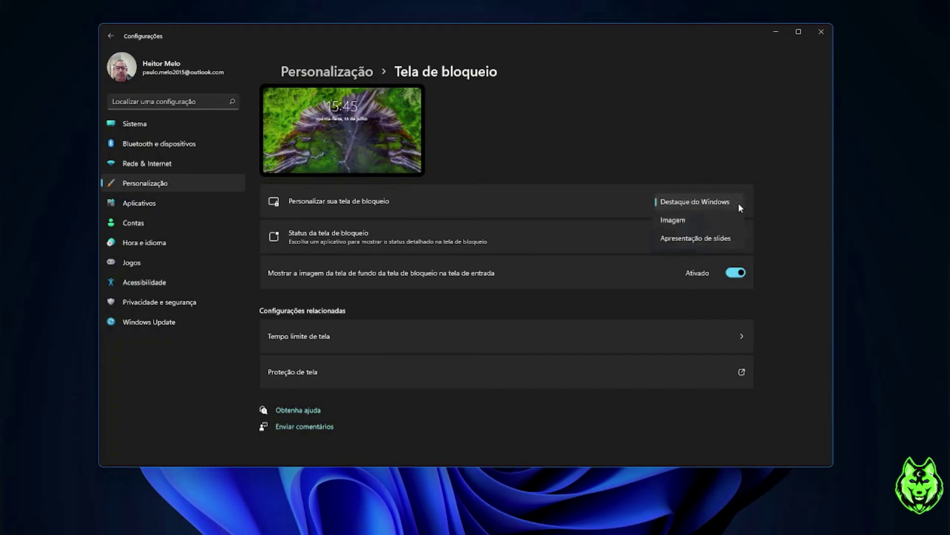
left_click(690, 202)
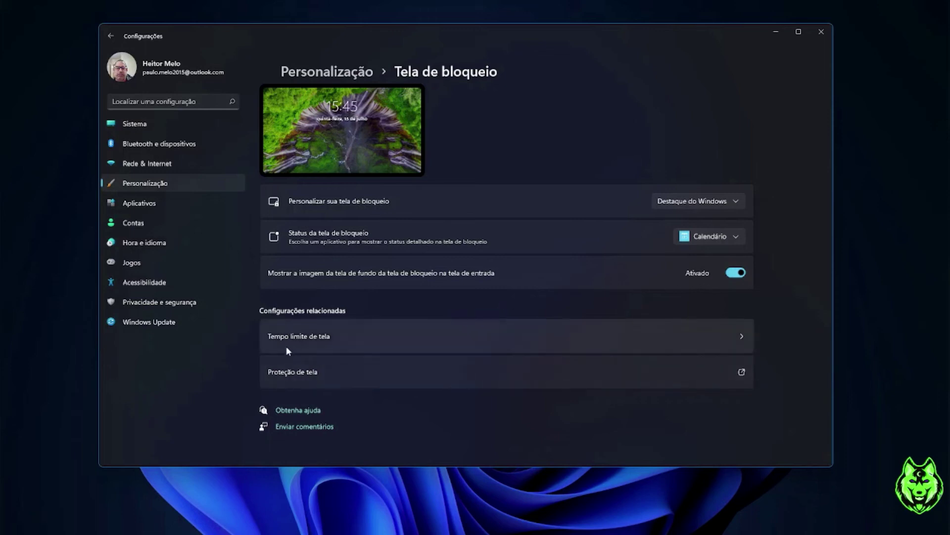
View the Tempo limite de tela settings linked from the lock screen page and return to the Personalização overview
left_click(742, 338)
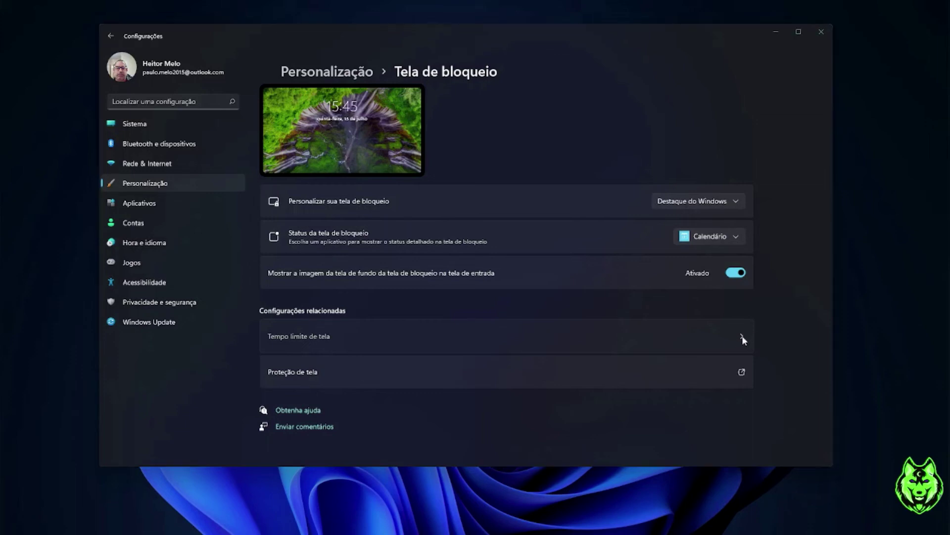
left_click(742, 337)
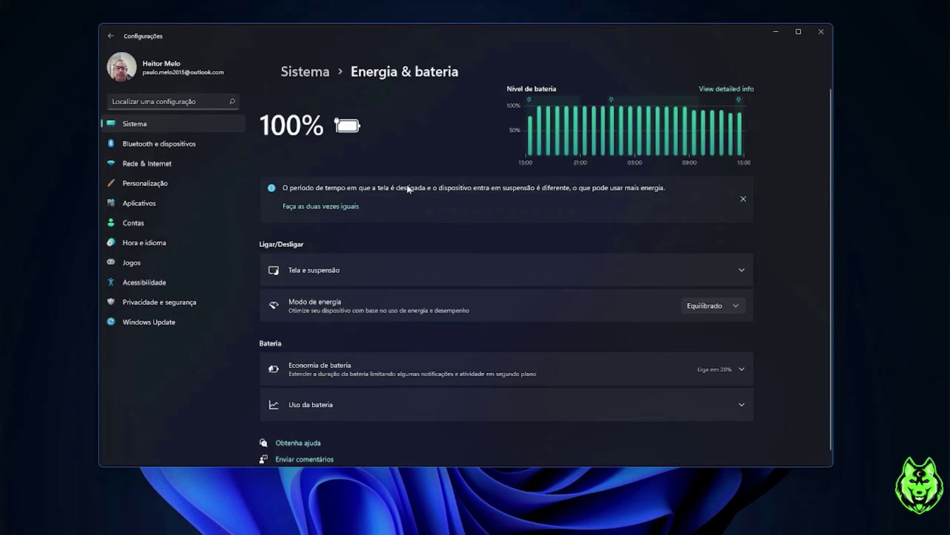
left_click(111, 36)
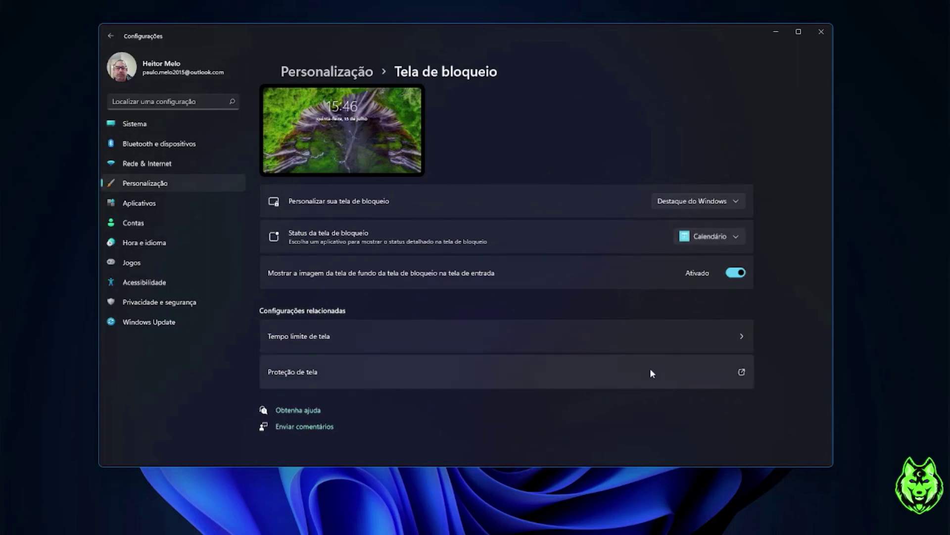
left_click(110, 37)
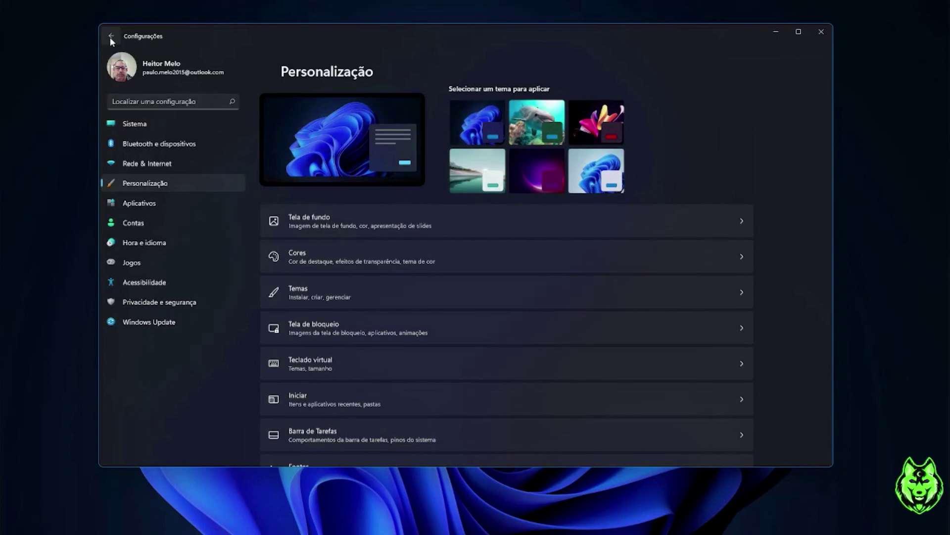
Open the Teclado virtual settings and look through the keyboard themes and related options
scroll(581, 334, "down", 2)
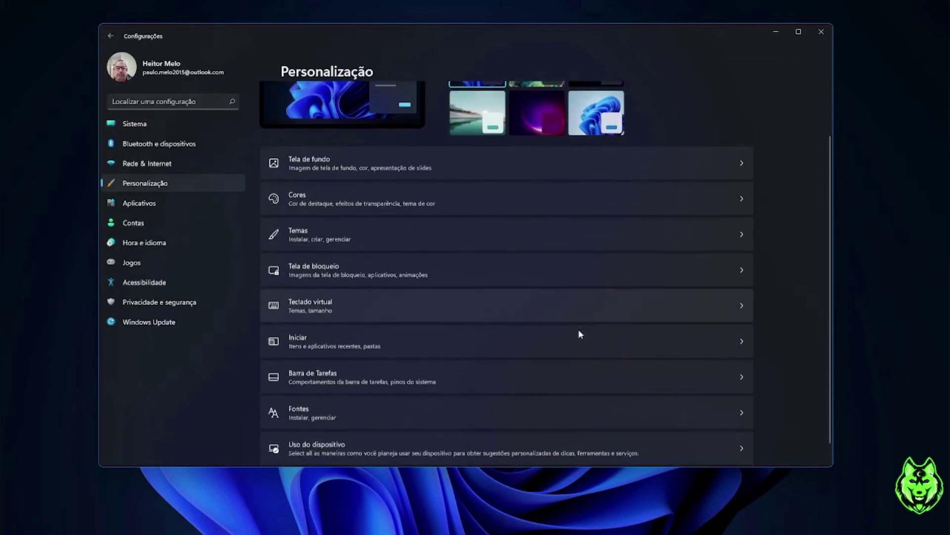
left_click(734, 308)
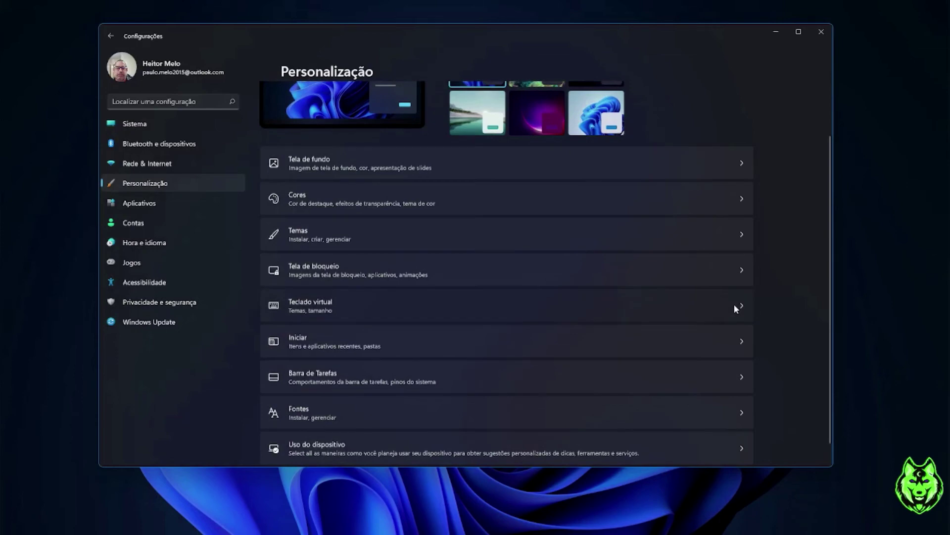
left_click(735, 308)
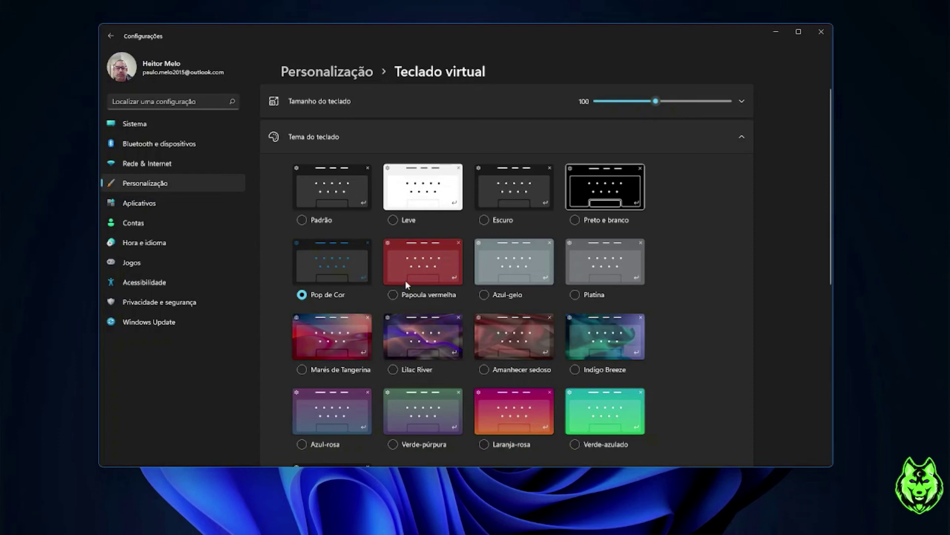
scroll(406, 280, "down", 3)
scroll(408, 280, "down", 5)
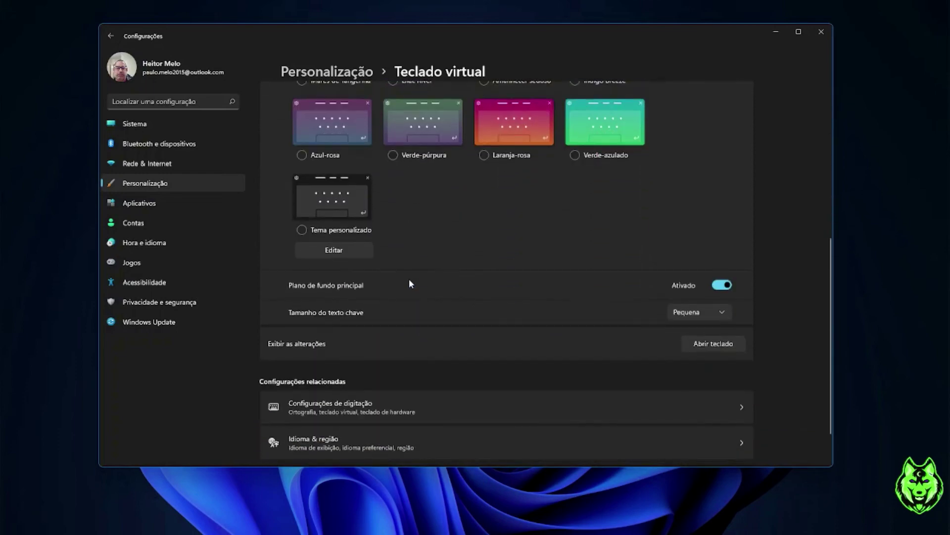
scroll(410, 282, "up", 4)
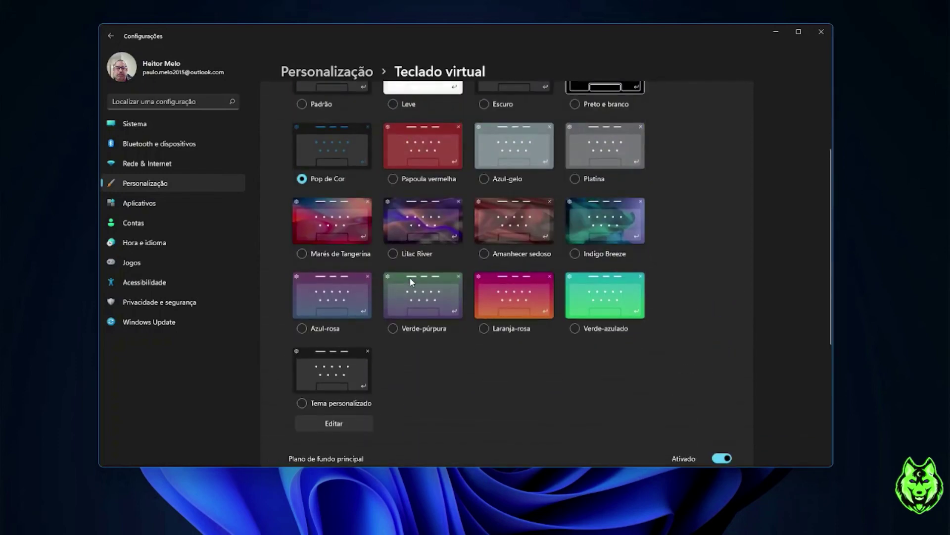
scroll(409, 277, "up", 3)
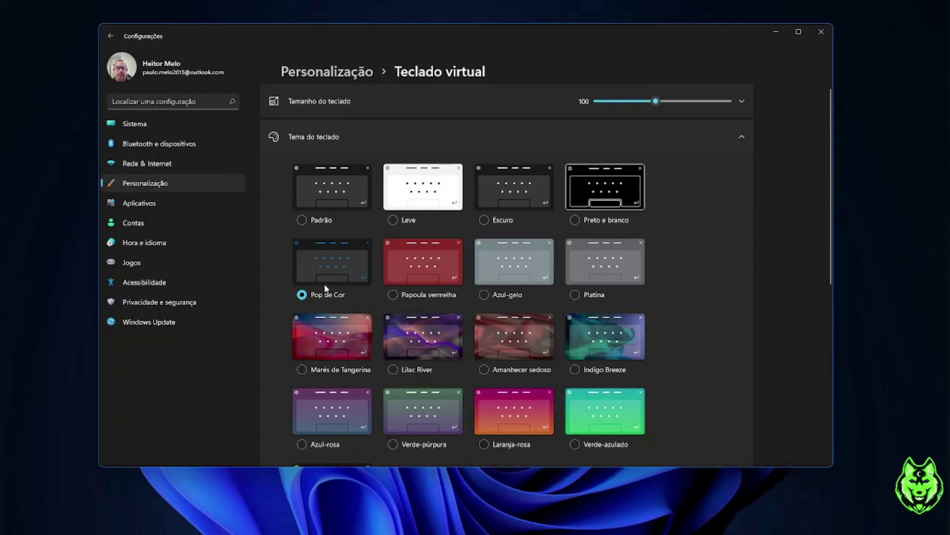
Select the Escuro keyboard theme, review the remaining options and return to the Personalização overview
left_click(485, 221)
scroll(497, 224, "down", 7)
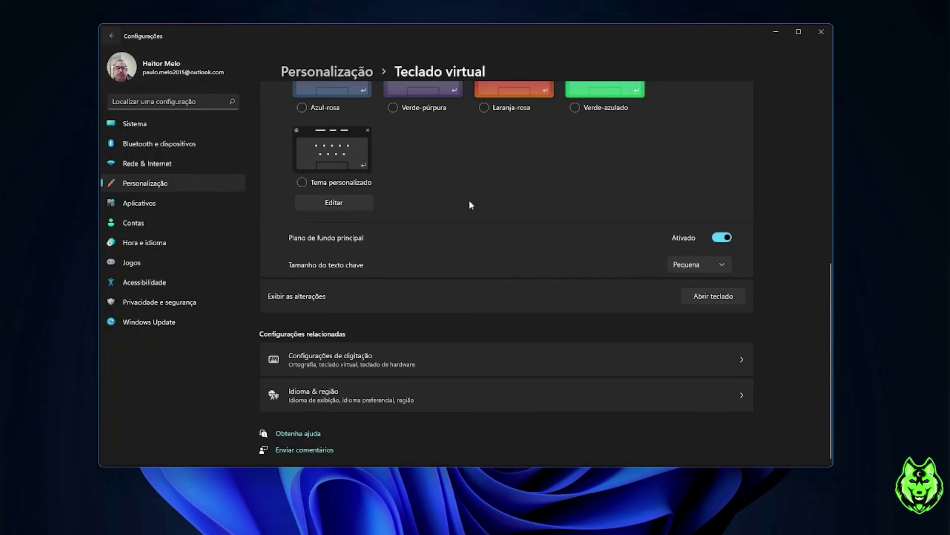
key("alt+Left")
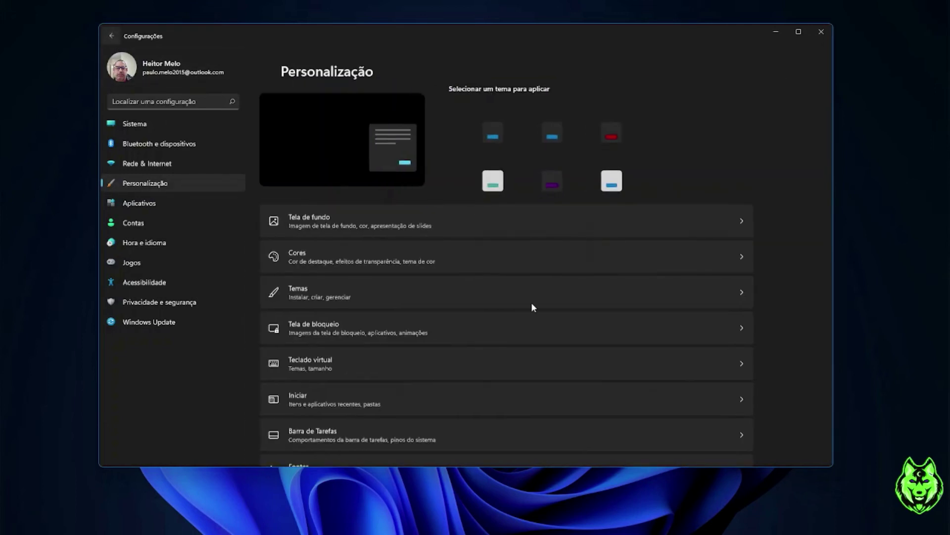
Open the Iniciar personalization settings and go to the Pastas page
scroll(436, 371, "down", 3)
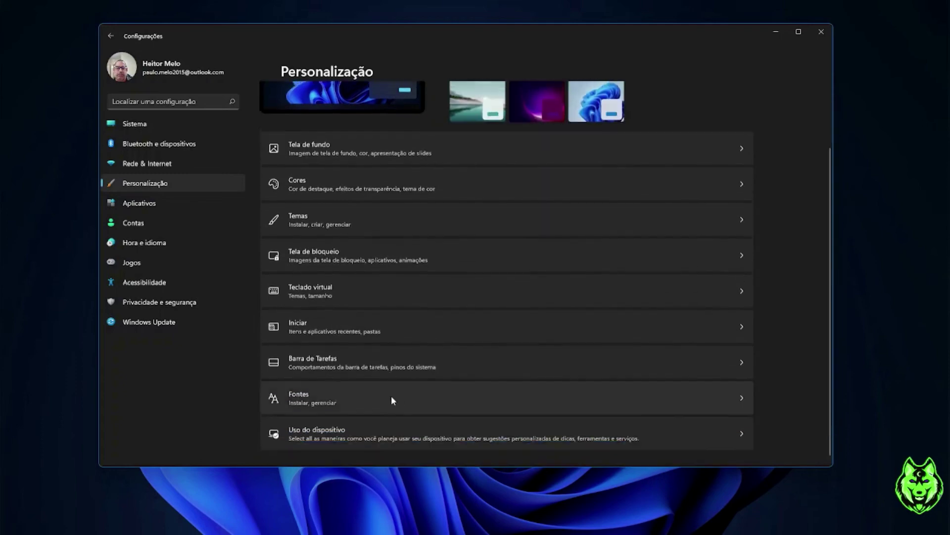
left_click(736, 322)
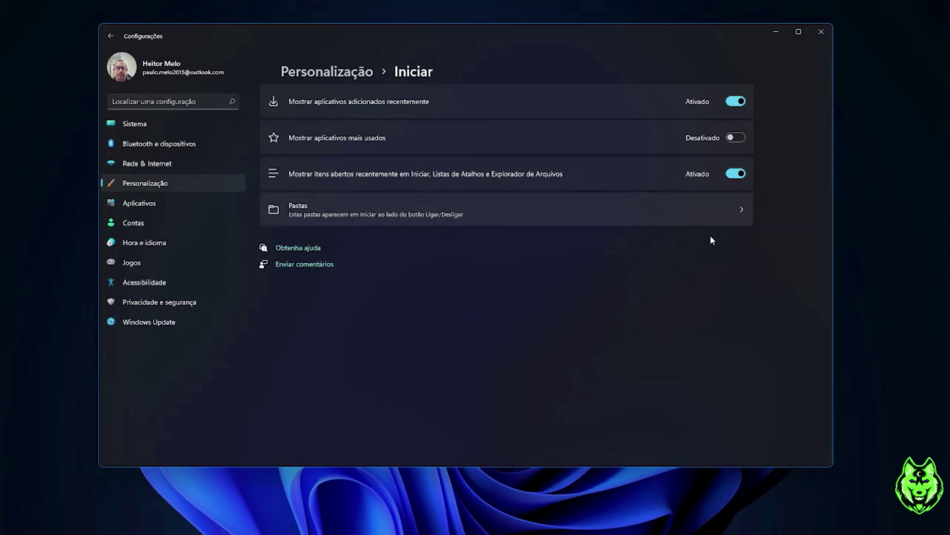
left_click(736, 208)
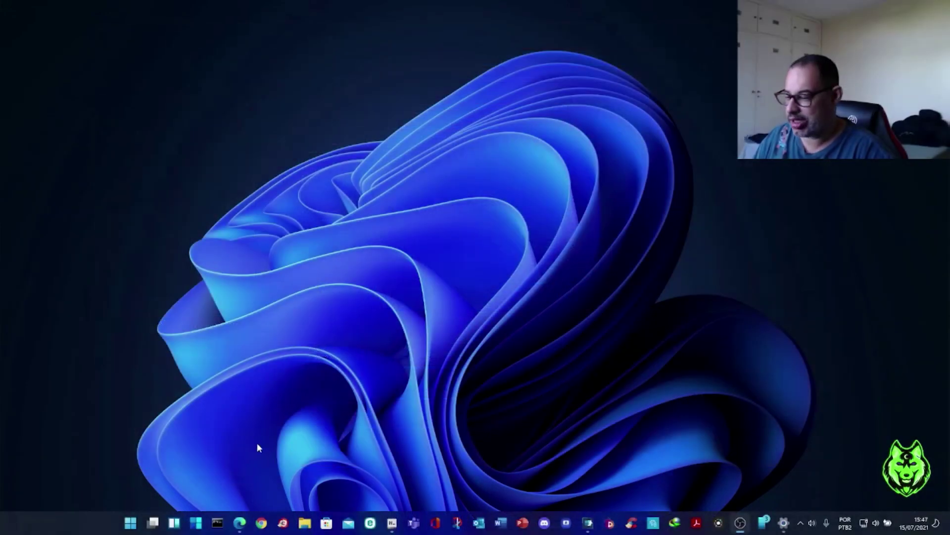
Show the Start menu with its folder shortcuts, close it and minimize OBS to return to the Pastas settings
left_click(130, 523)
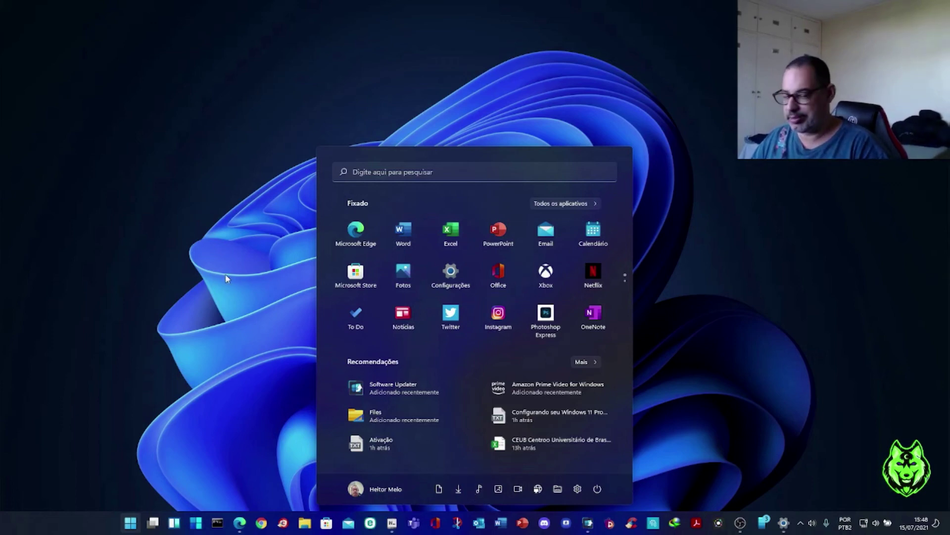
left_click(268, 272)
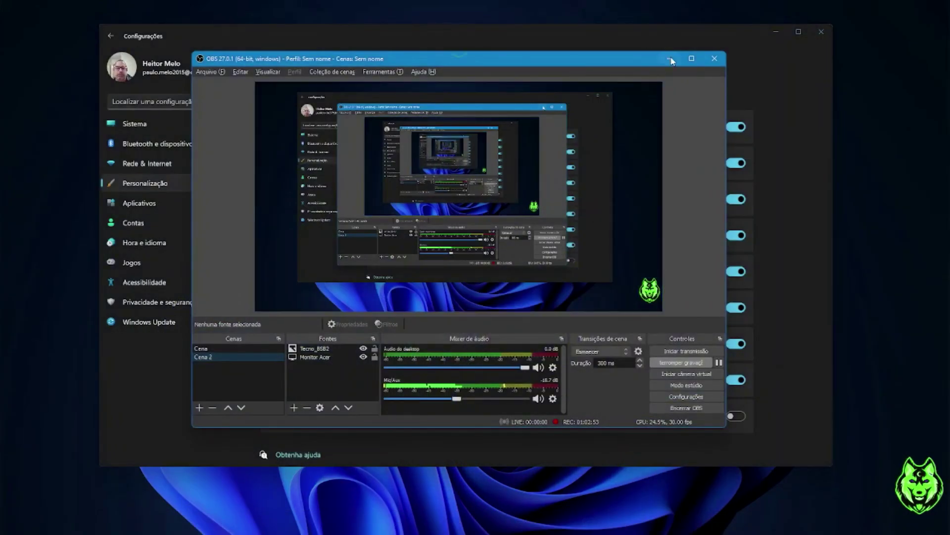
left_click(671, 59)
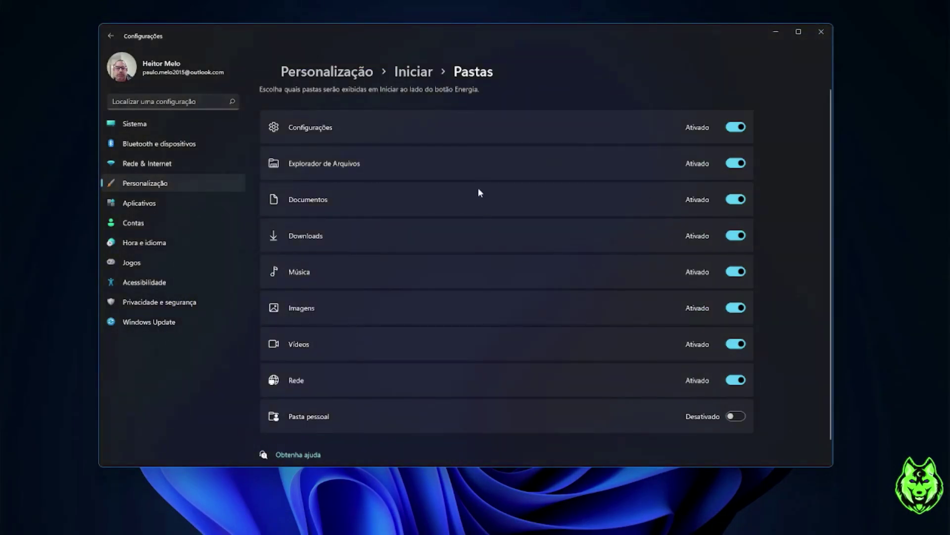
Review the folders available for the Start menu and return to the remaining Personalização categories
scroll(445, 147, "down", 1)
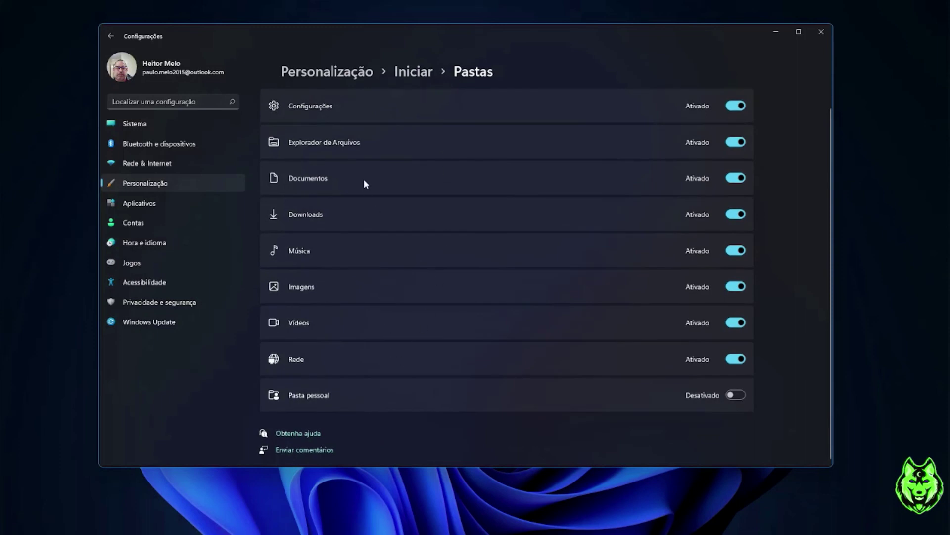
scroll(368, 198, "up", 1)
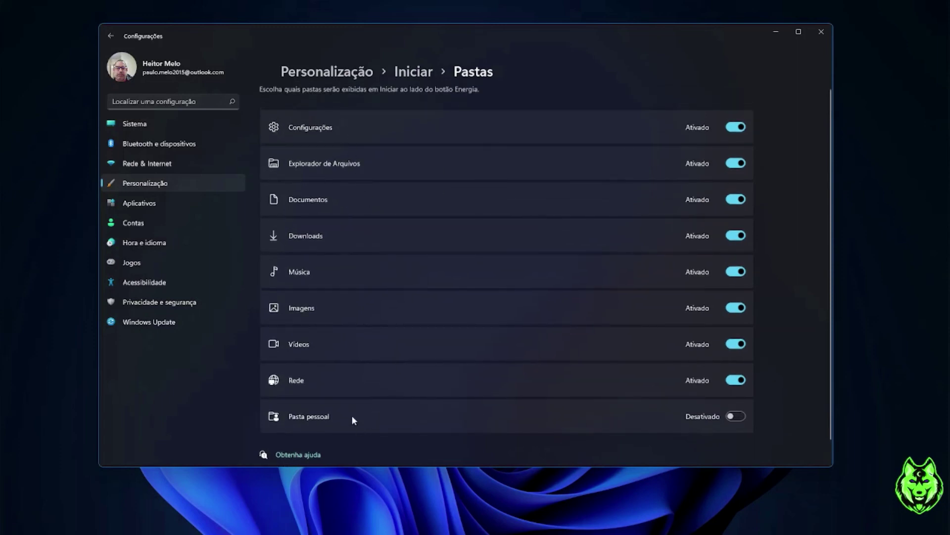
left_click(336, 72)
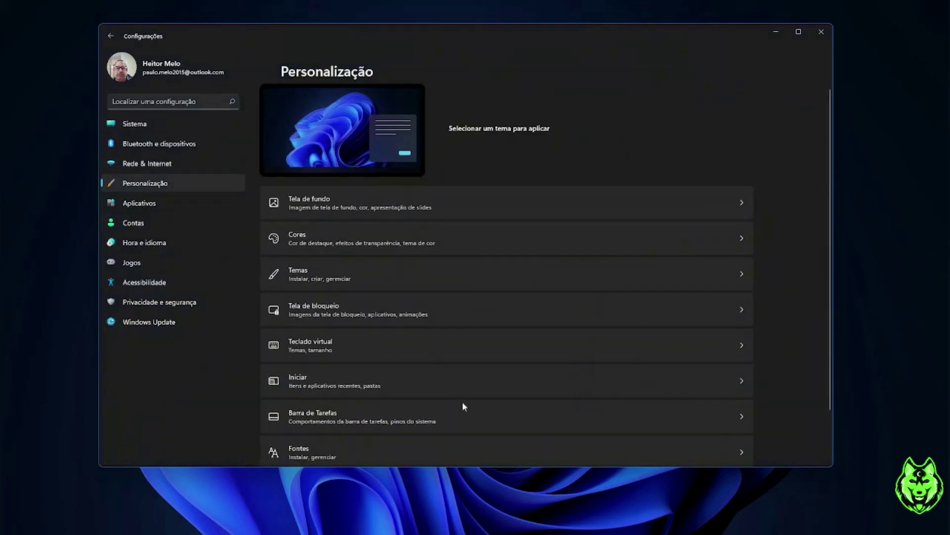
scroll(463, 399, "down", 1)
scroll(463, 399, "down", 1)
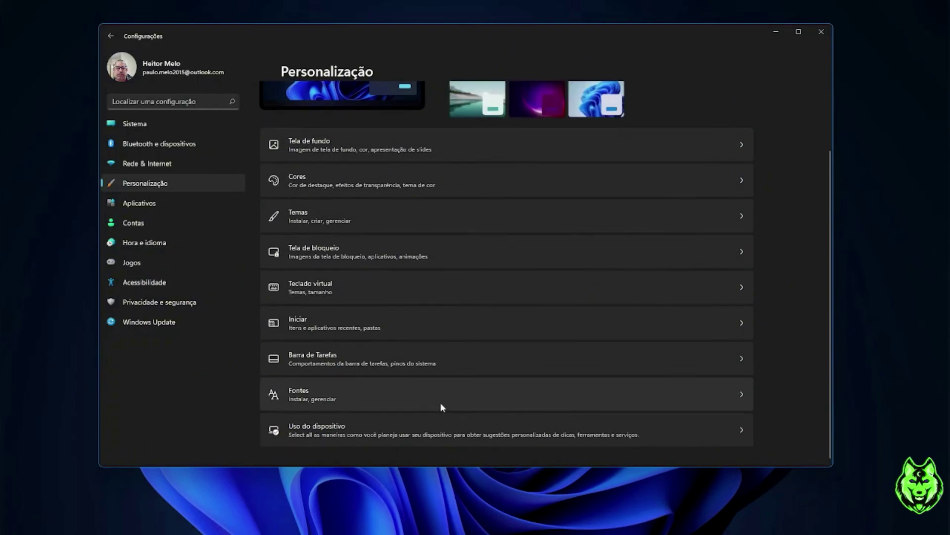
Open the Fontes settings, review the installed fonts and return to the Personalização overview
left_click(441, 402)
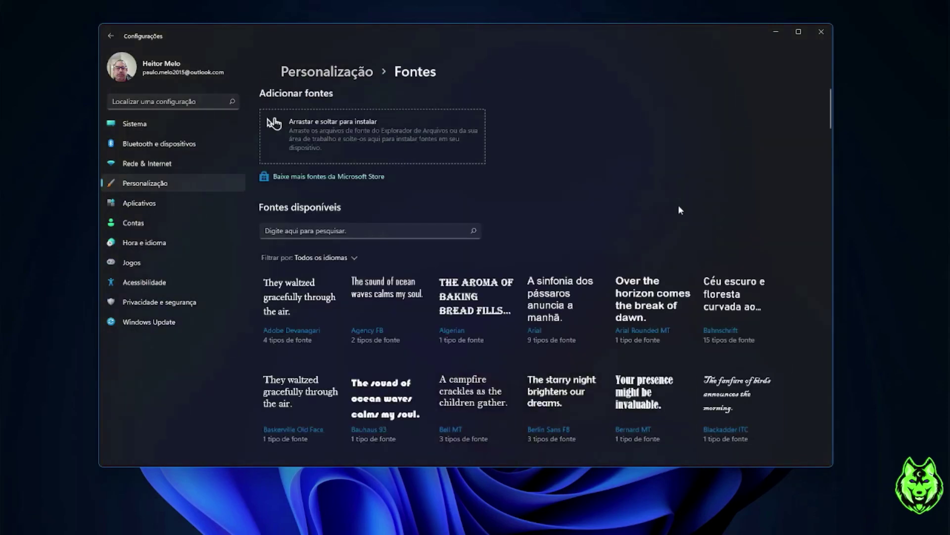
scroll(678, 204, "down", 5)
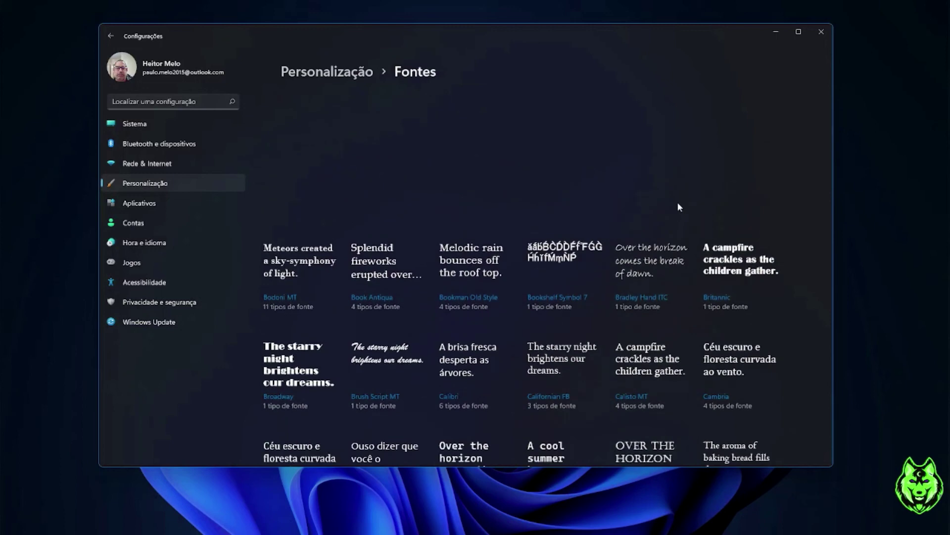
scroll(631, 338, "down", 3)
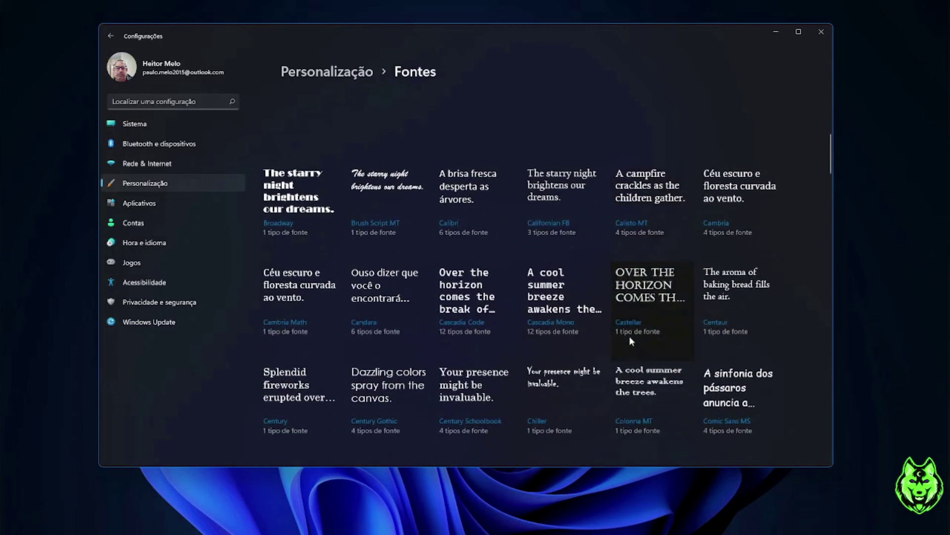
scroll(629, 339, "down", 3)
scroll(630, 337, "down", 5)
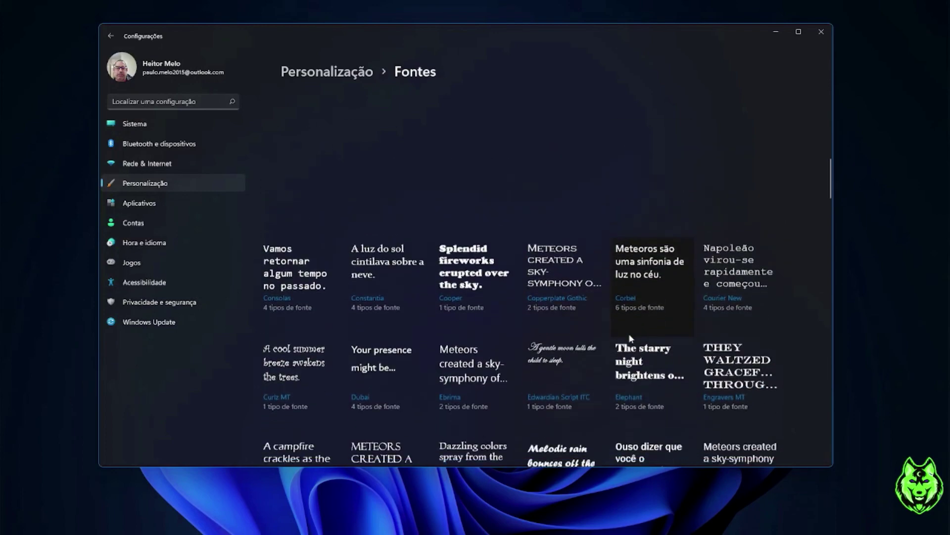
scroll(630, 337, "up", 10)
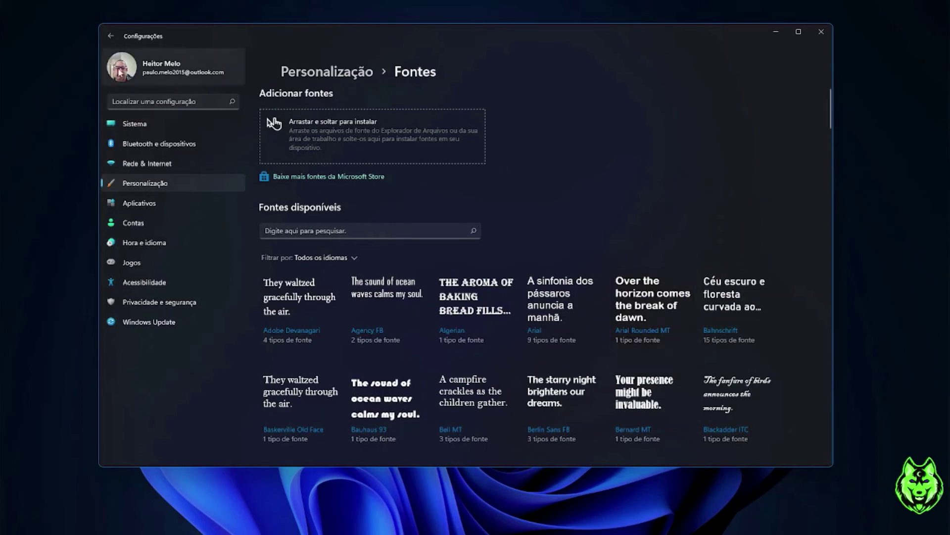
left_click(110, 36)
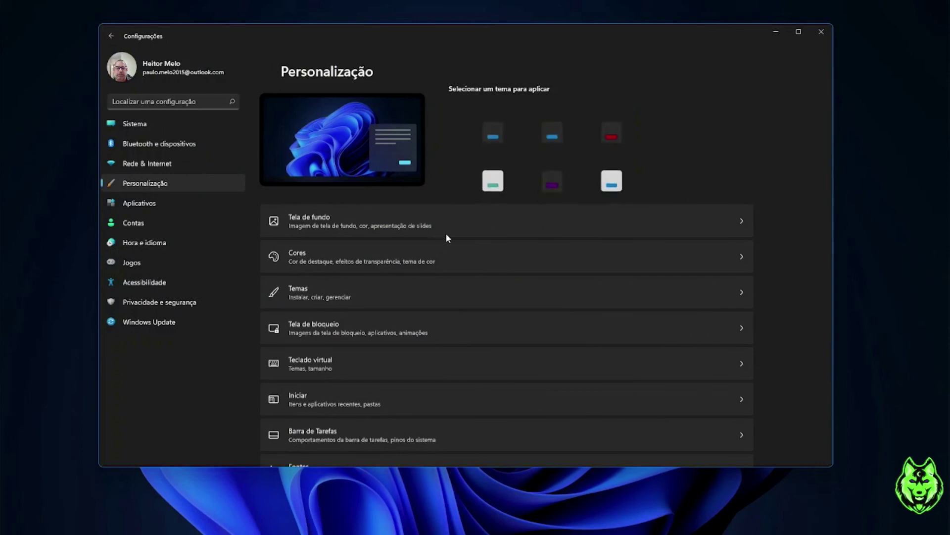
Open the Uso do dispositivo settings, review the usage categories and return to the Personalização overview
scroll(598, 320, "down", 3)
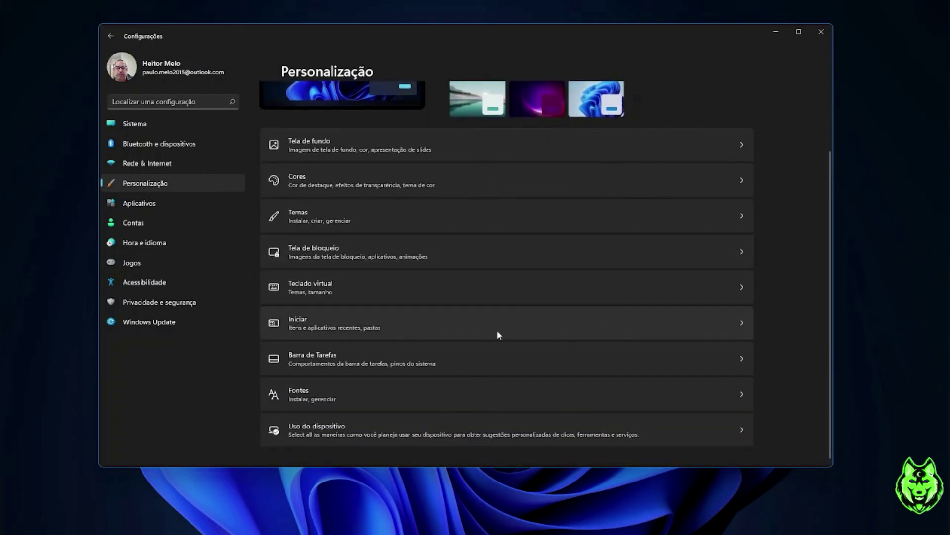
left_click(745, 432)
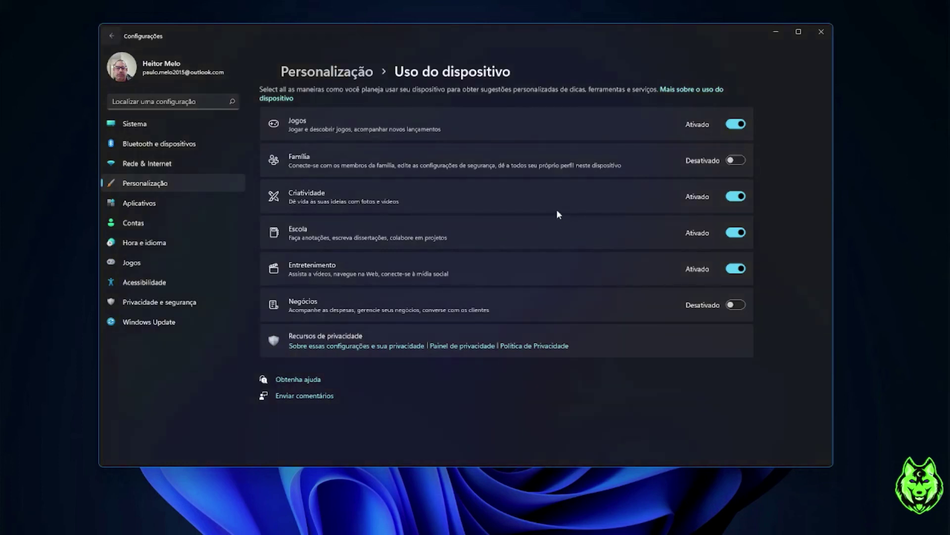
key("alt+Left")
scroll(525, 286, "down", 2)
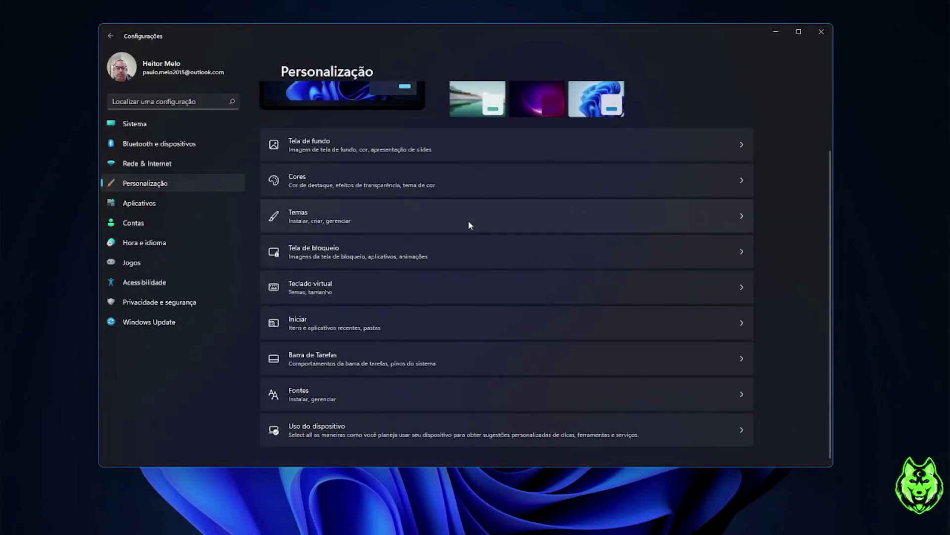
Go to Aplicativos, review the installed apps under Aplicativos e recursos and return to the Aplicativos overview
left_click(141, 204)
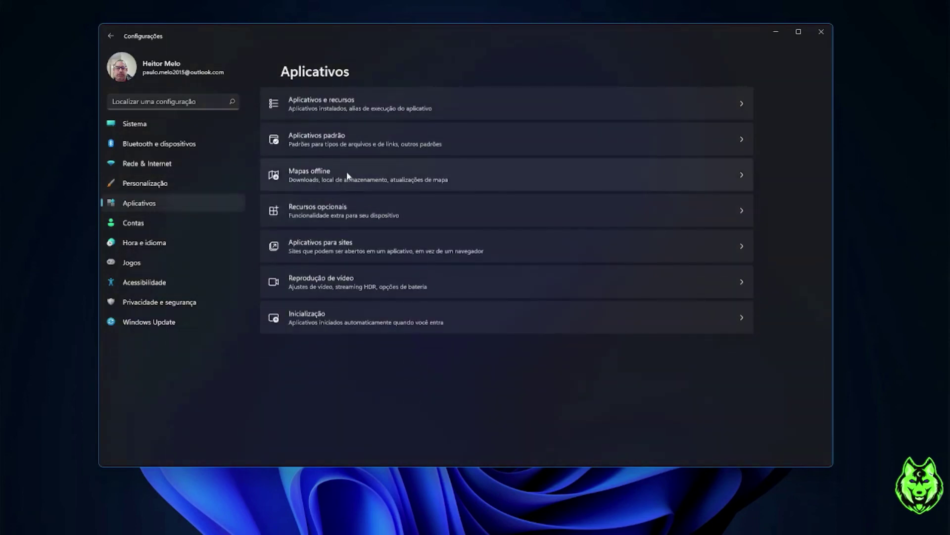
left_click(737, 106)
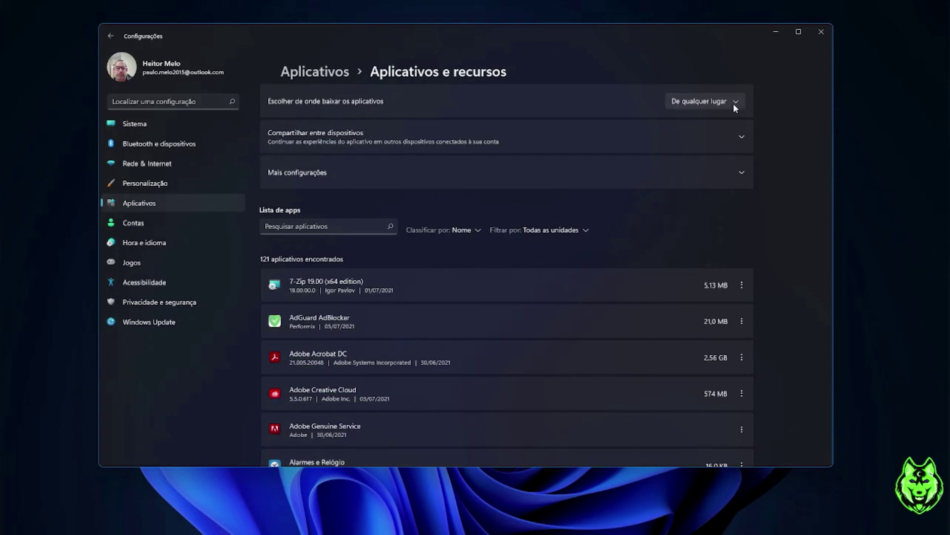
scroll(394, 417, "down", 1)
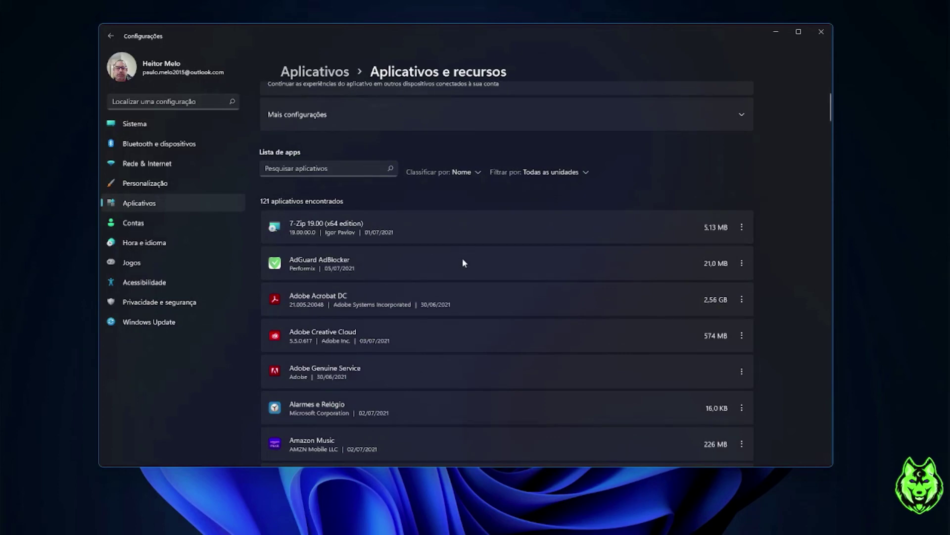
scroll(492, 248, "down", 3)
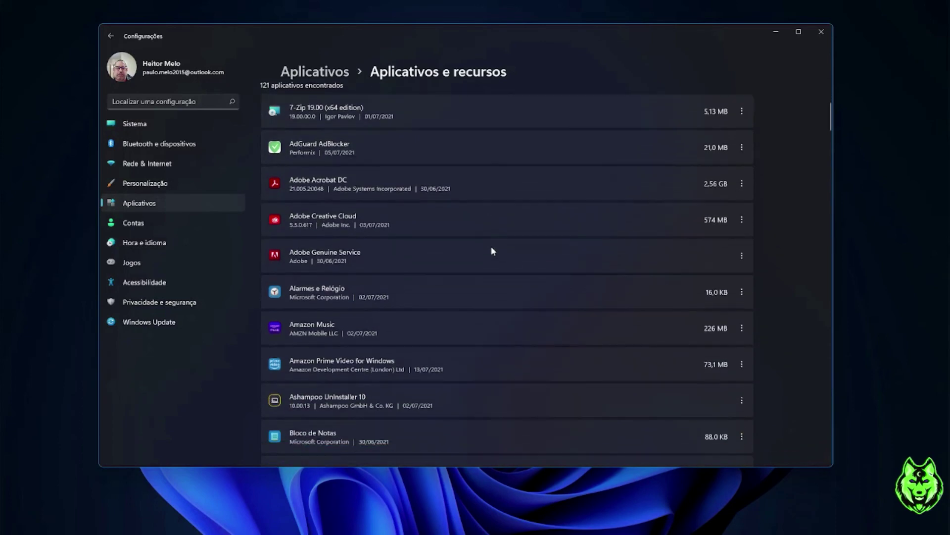
scroll(492, 248, "down", 4)
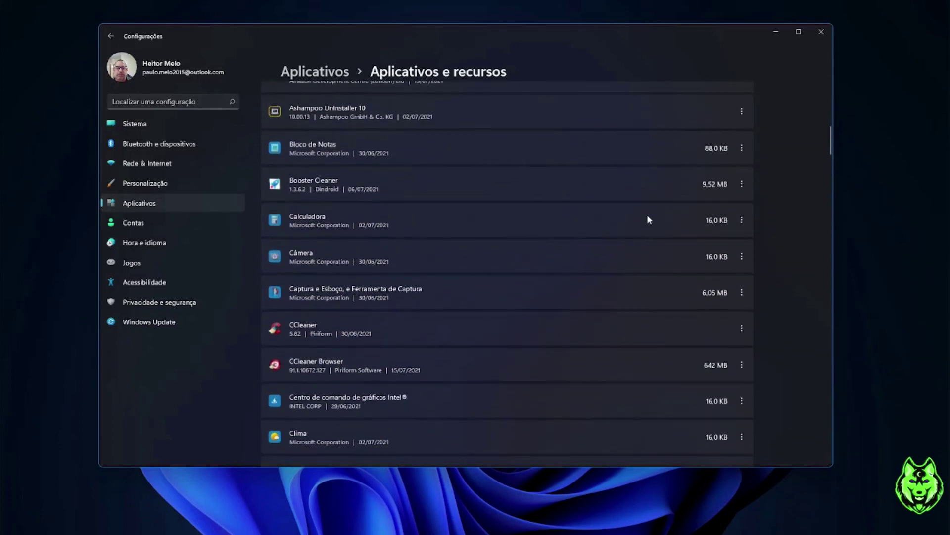
scroll(613, 217, "up", 8)
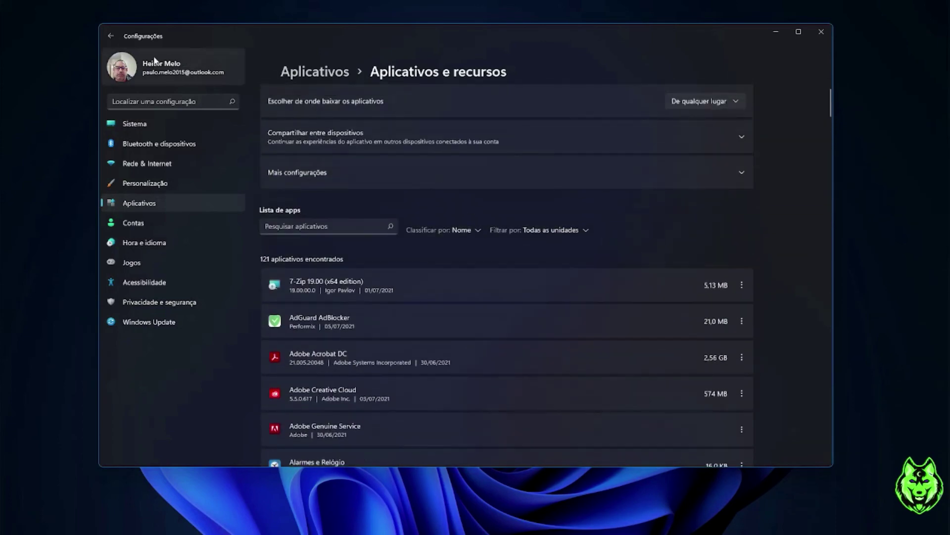
left_click(346, 72)
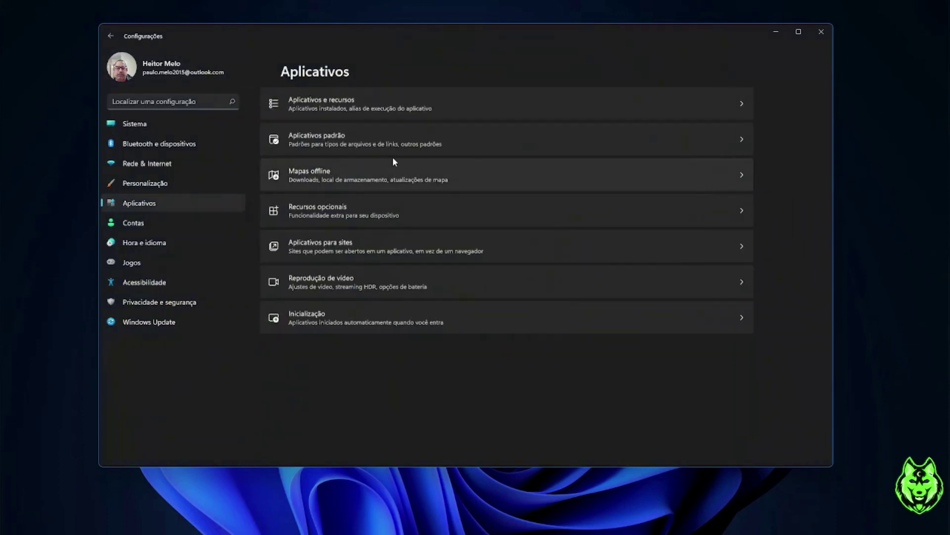
View the Aplicativos padrão and Mapas offline pages, returning to the Aplicativos overview after each
left_click(734, 144)
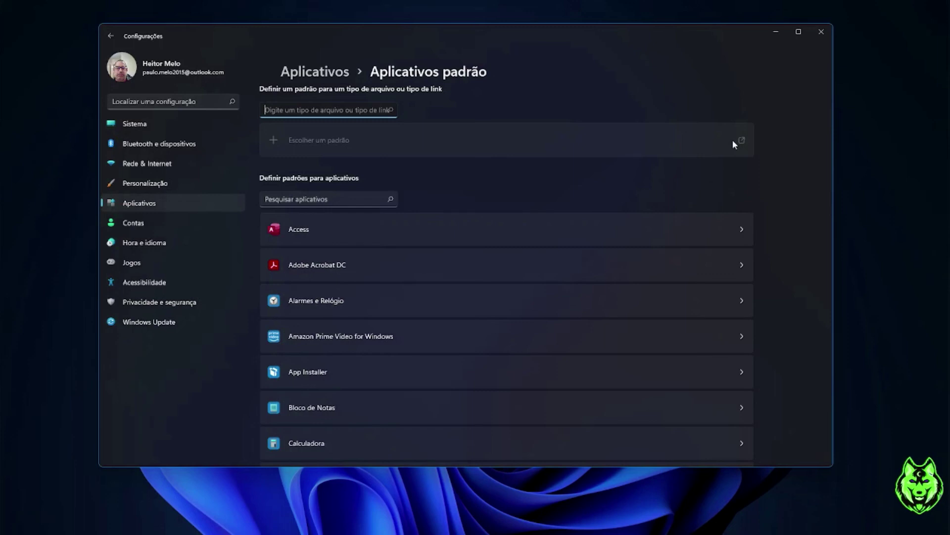
left_click(110, 35)
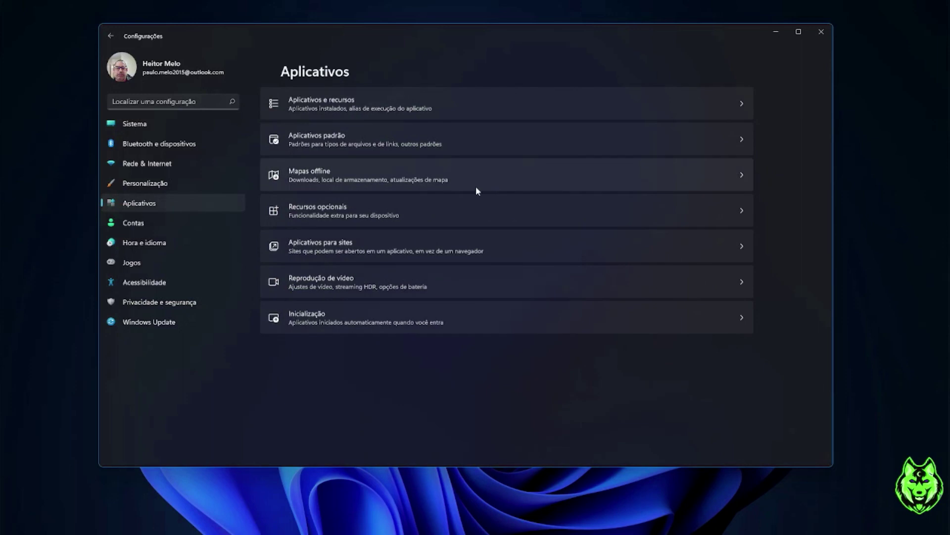
left_click(375, 179)
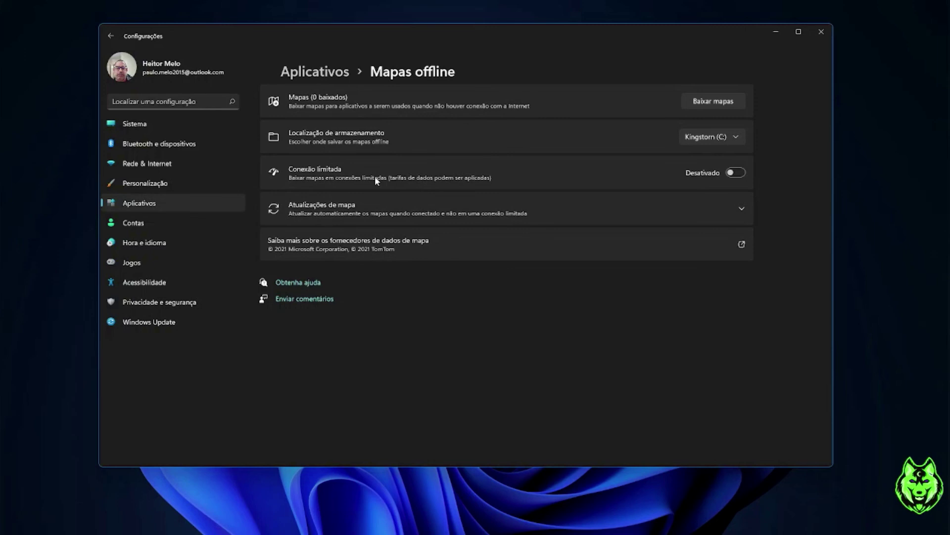
left_click(110, 35)
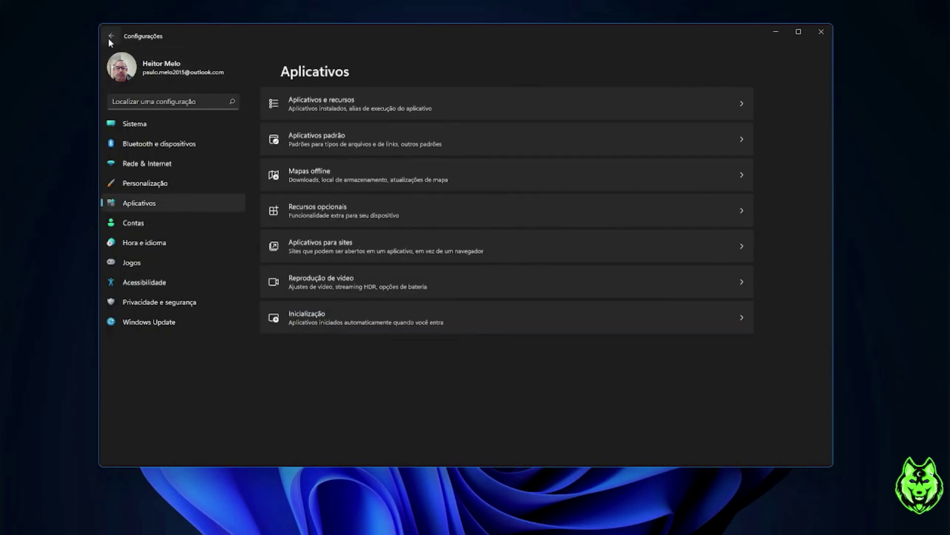
View the Recursos opcionais and Aplicativos para sites pages, returning to the Aplicativos overview after each
left_click(741, 211)
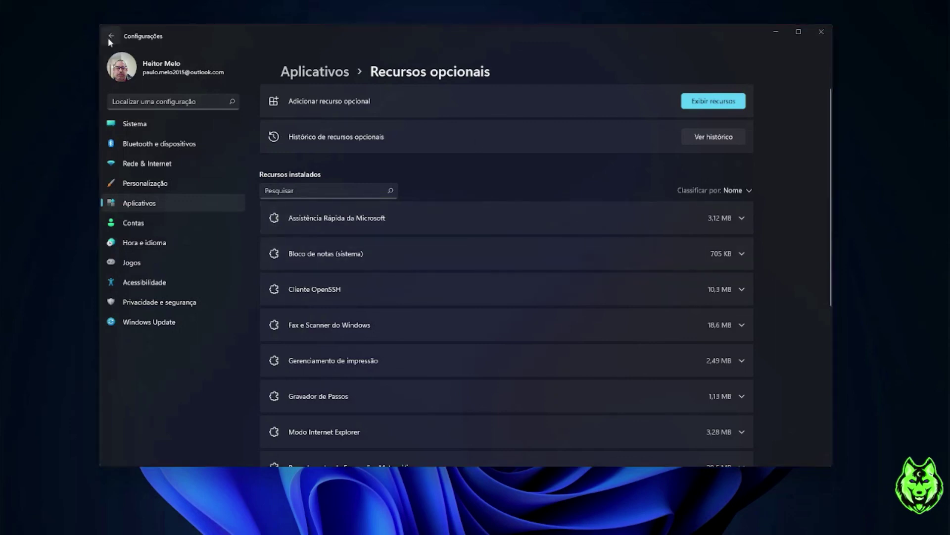
key("alt+Left")
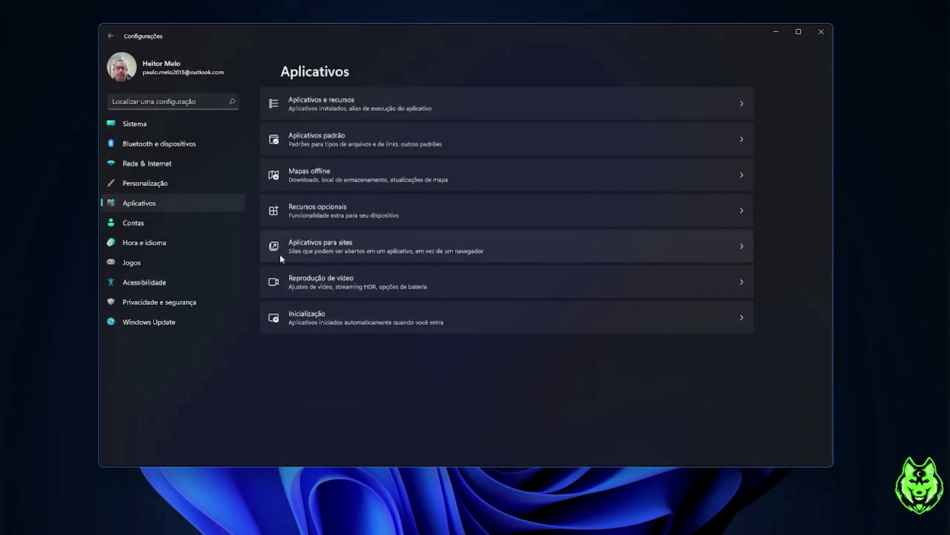
left_click(742, 245)
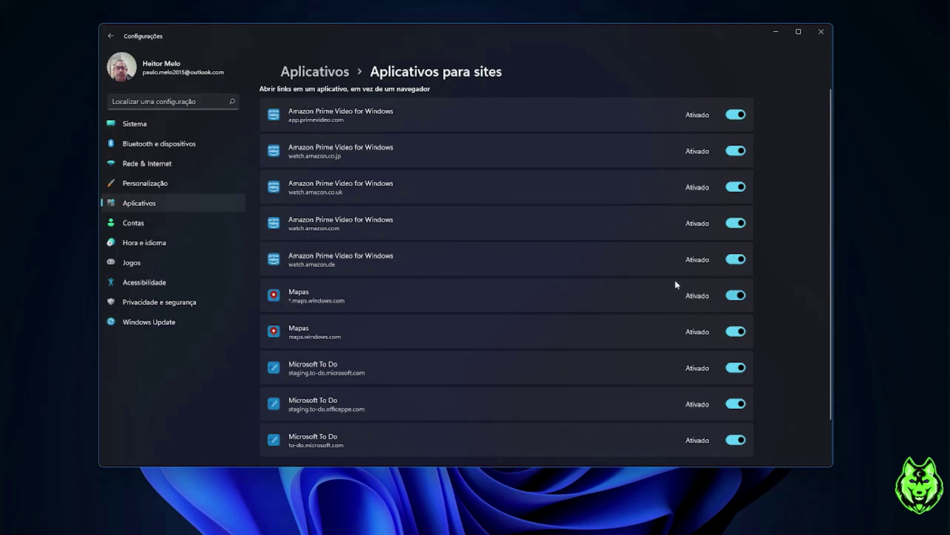
left_click(115, 38)
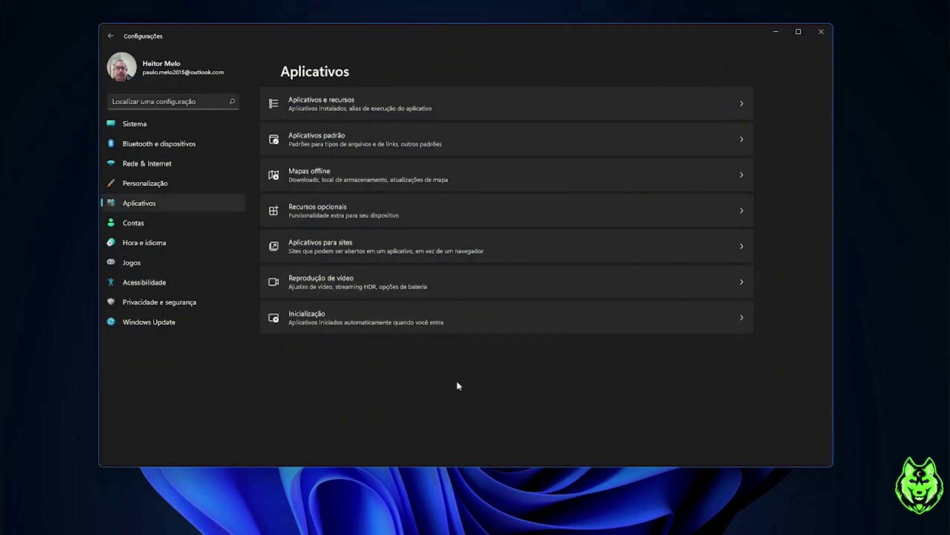
Open the Reprodução de vídeo settings, review the video, battery and related options, and return to Aplicativos
left_click(737, 279)
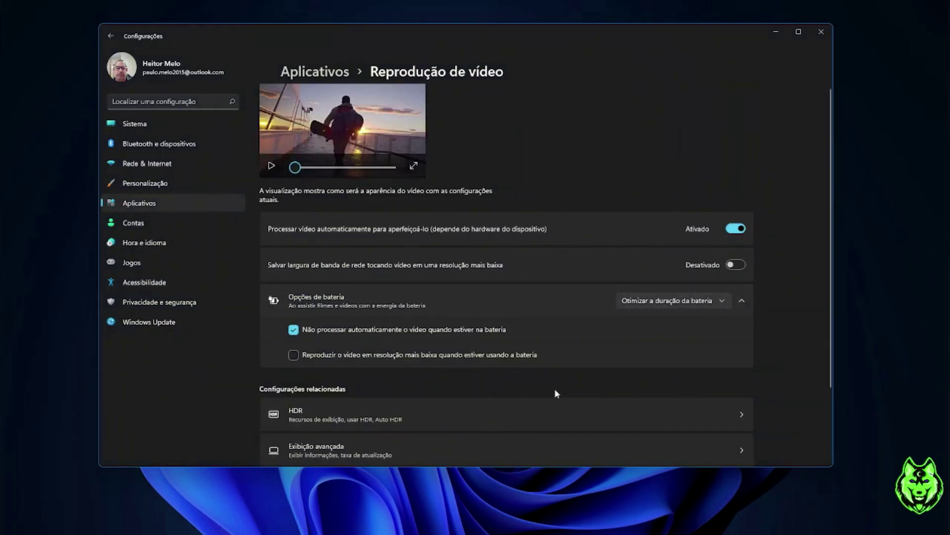
scroll(555, 388, "down", 2)
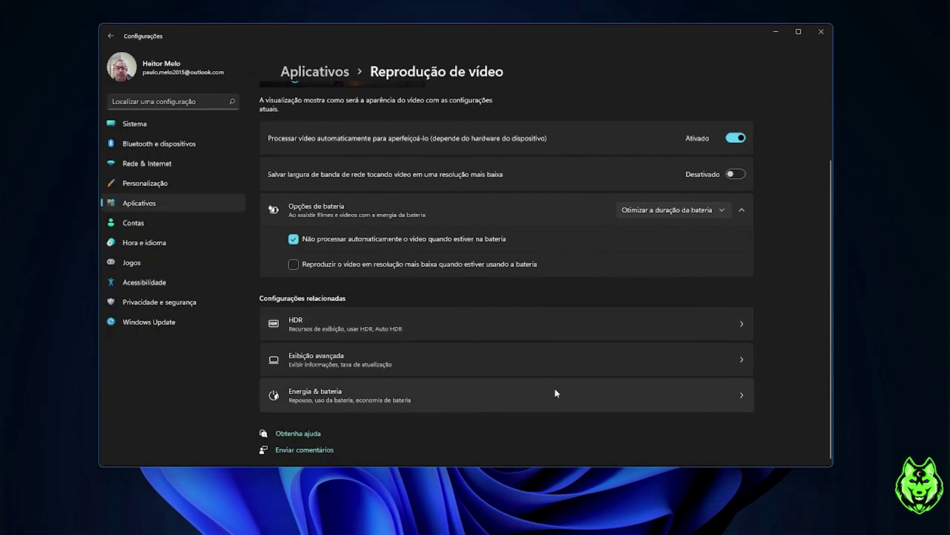
scroll(555, 390, "up", 2)
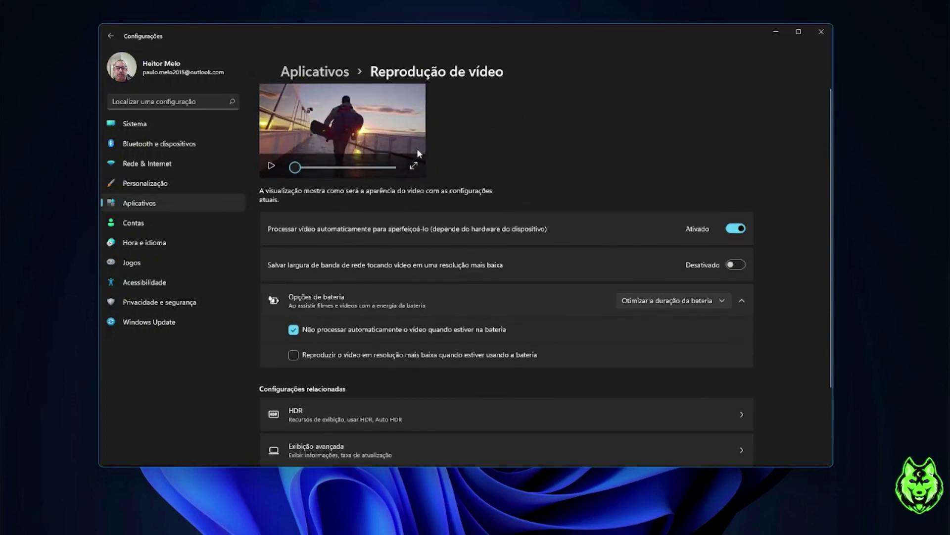
left_click(109, 34)
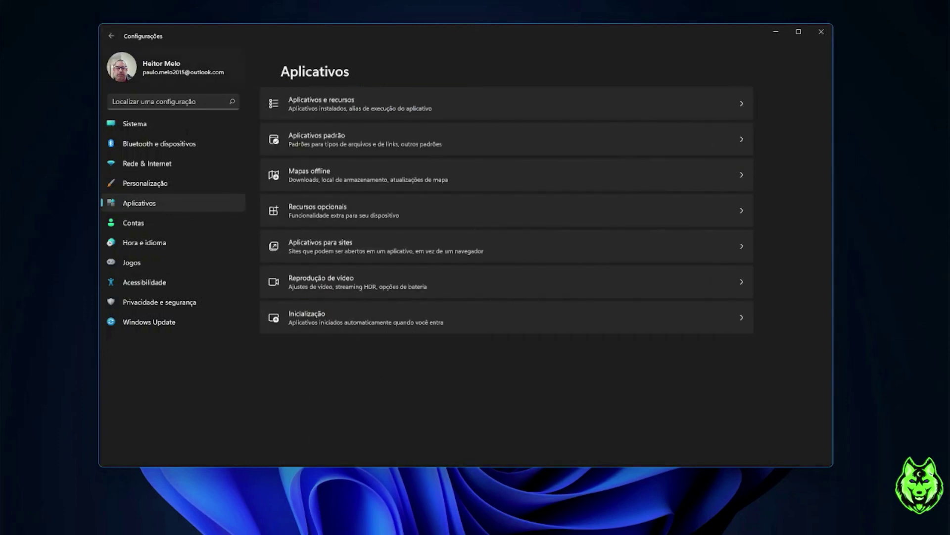
In the Inicialização settings, enable automatic startup for the Intel Graphics Command Center entry
left_click(744, 318)
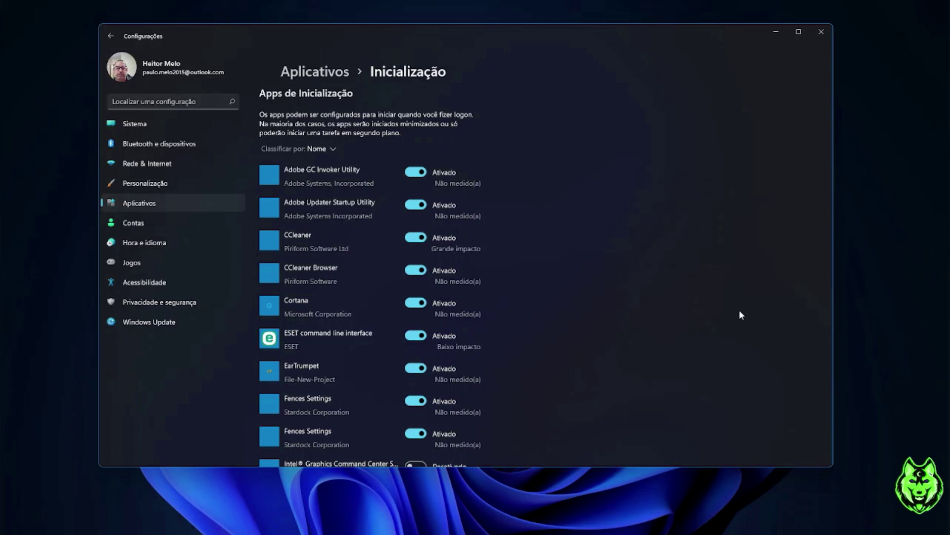
scroll(405, 245, "down", 5)
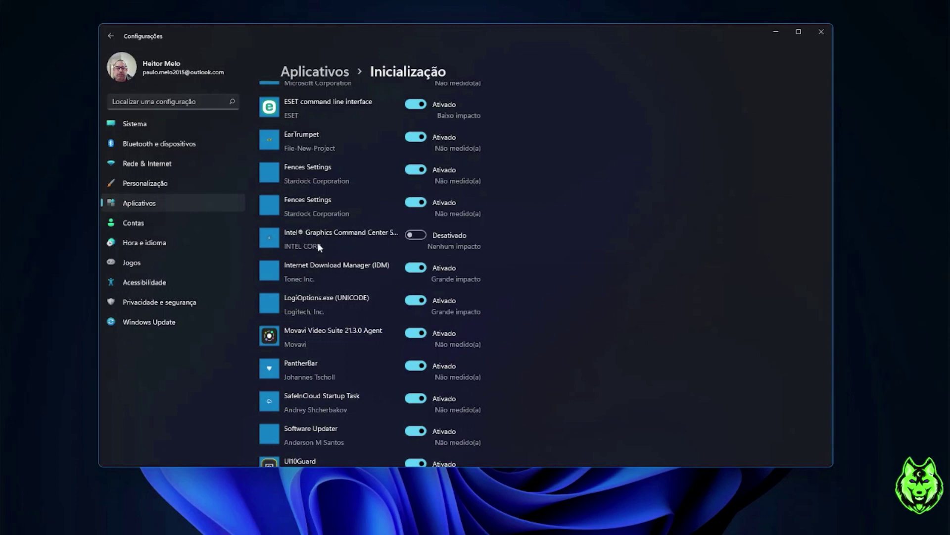
left_click(417, 237)
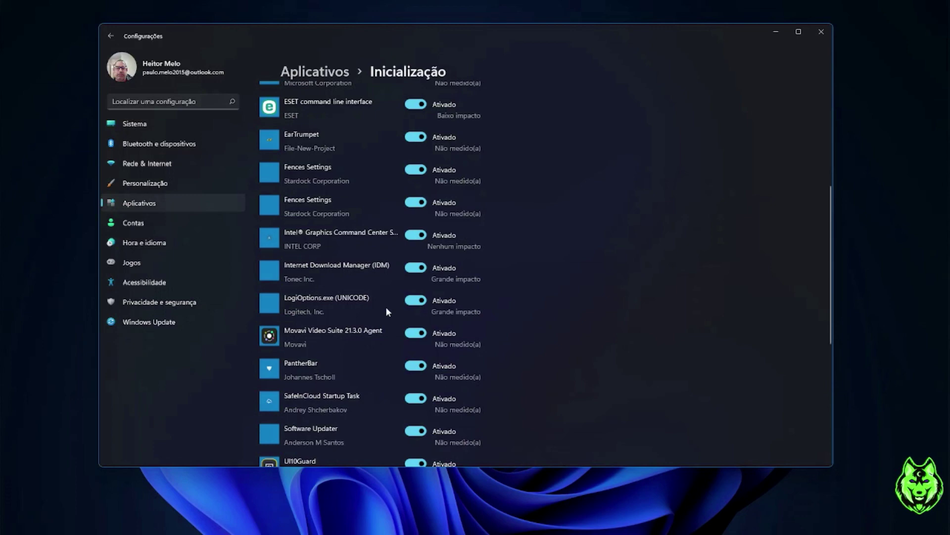
Review the remaining startup apps, return to the Aplicativos overview and go to the Contas settings
scroll(484, 318, "down", 5)
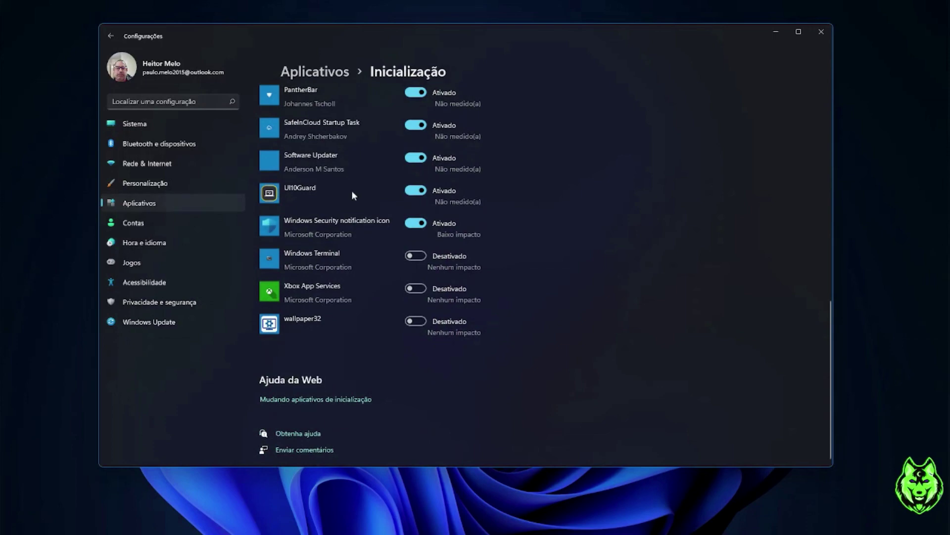
scroll(367, 254, "up", 10)
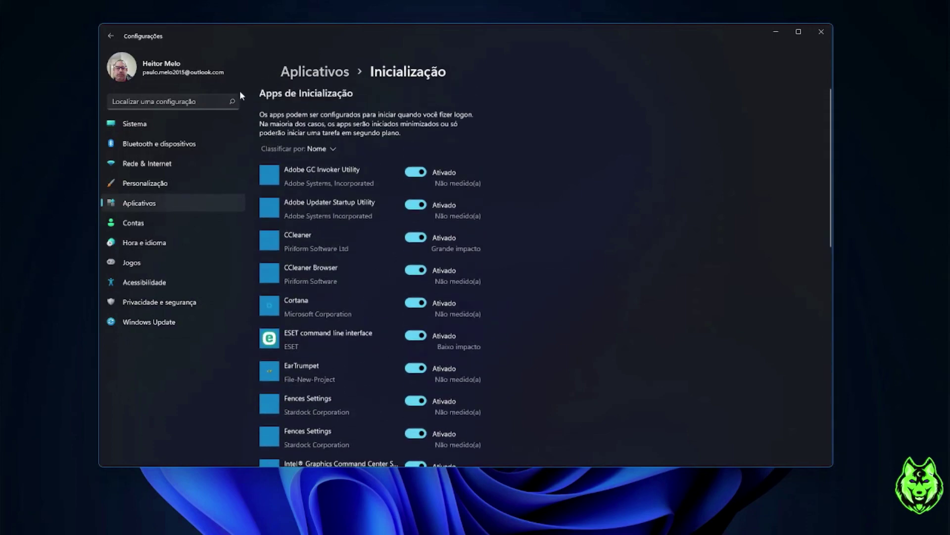
key("alt+Left")
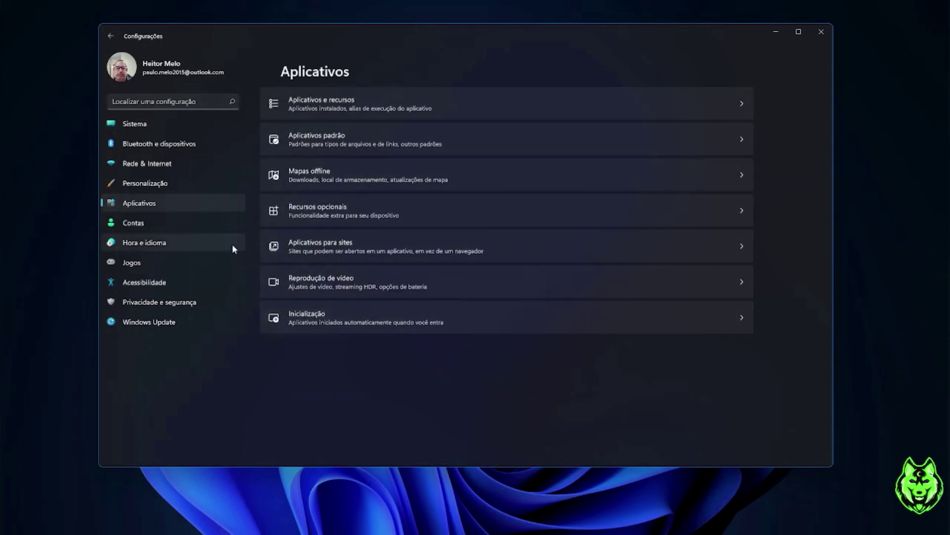
left_click(129, 227)
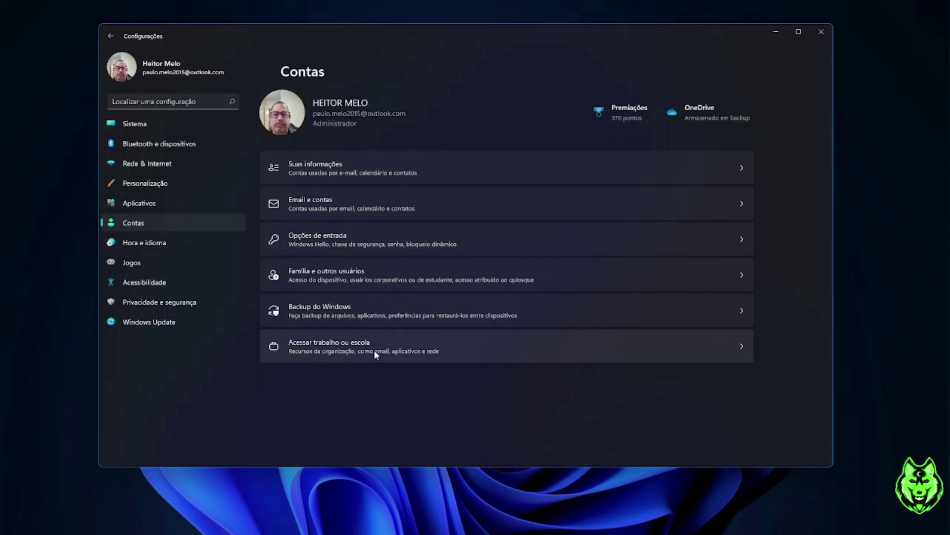
View the Hora e idioma, Jogos and Acessibilidade settings pages in turn
left_click(149, 242)
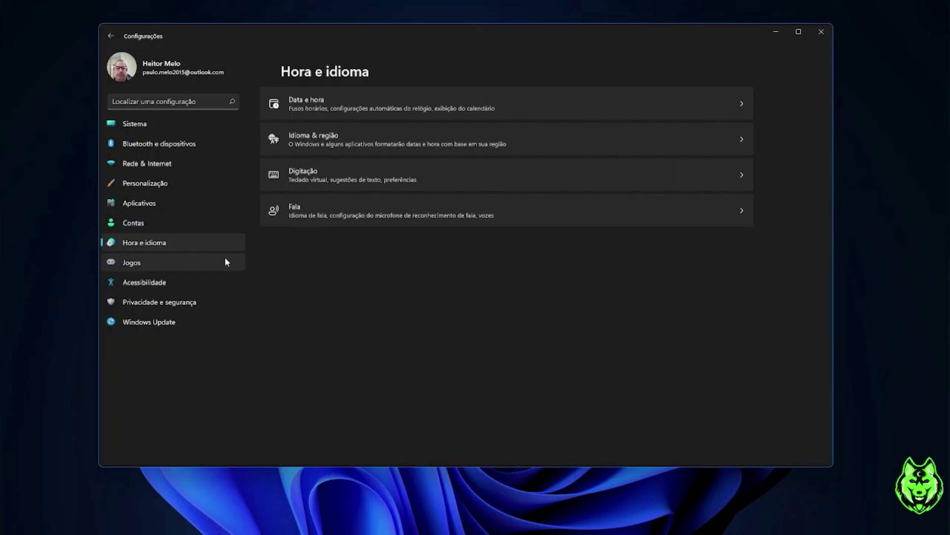
left_click(144, 262)
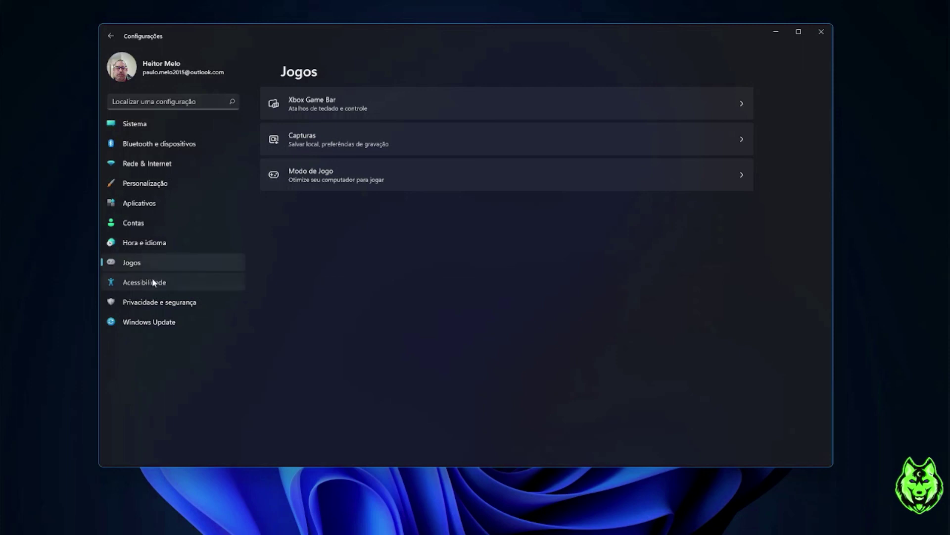
left_click(153, 280)
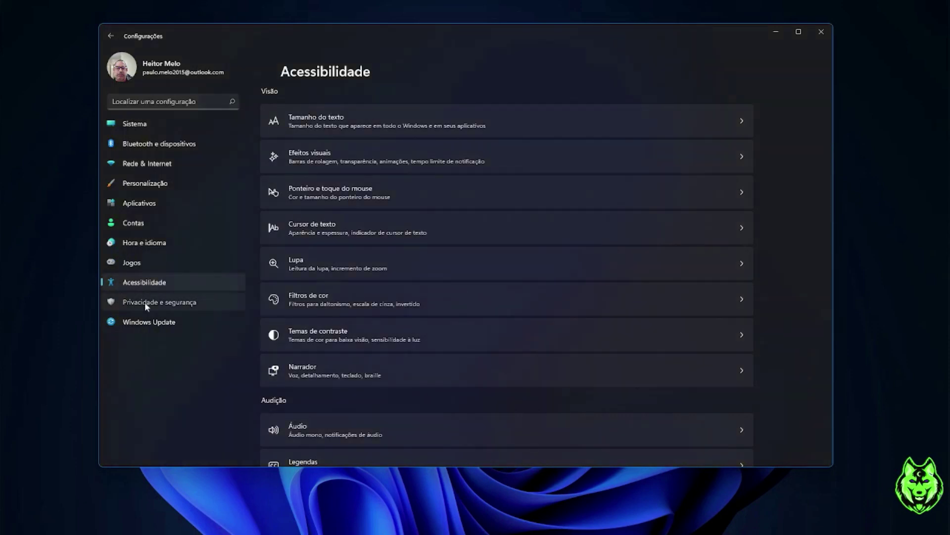
Open the Privacidade e segurança settings and review the security, Windows permission and app permission entries
left_click(145, 302)
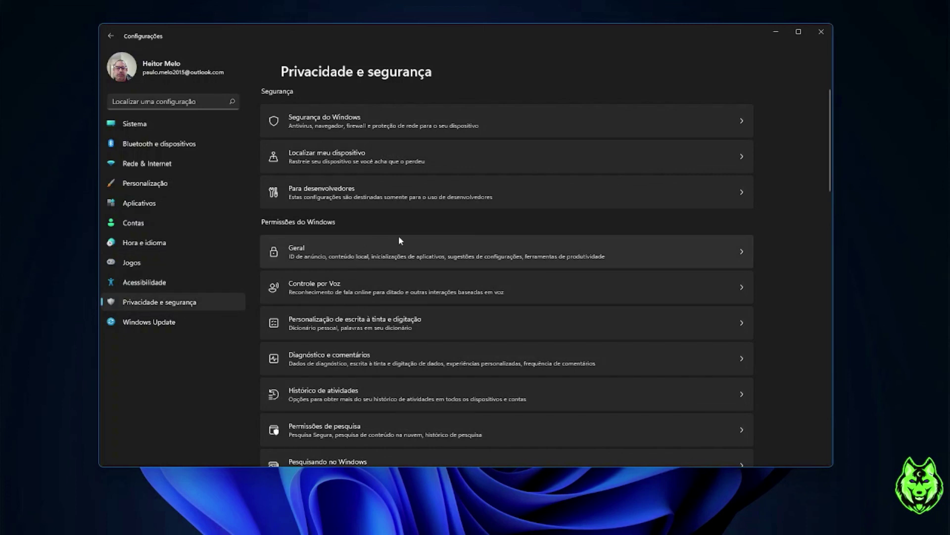
scroll(459, 239, "down", 2)
scroll(460, 239, "down", 2)
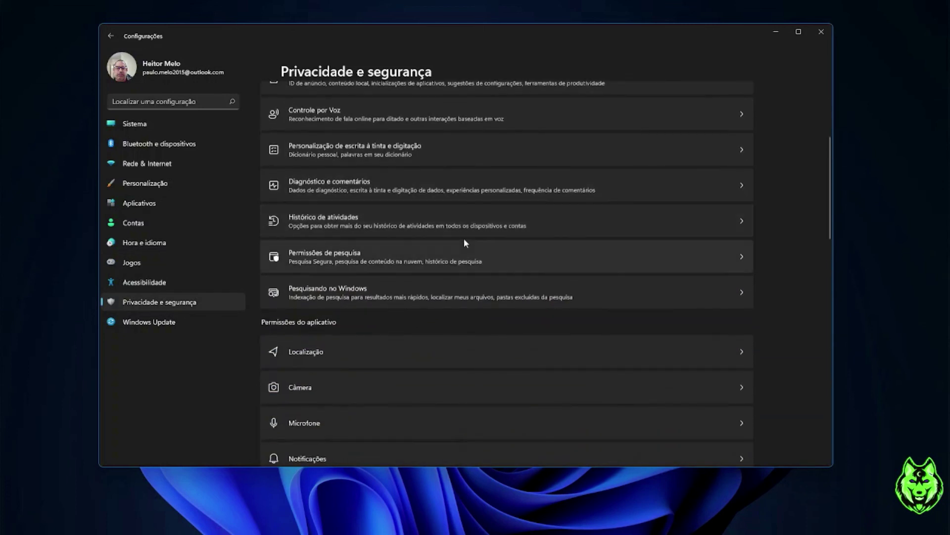
scroll(464, 239, "down", 3)
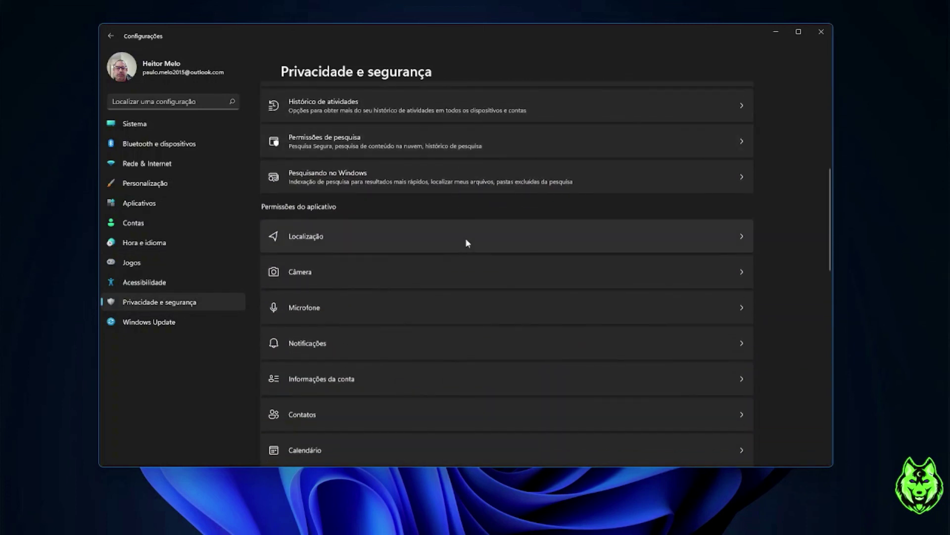
scroll(466, 242, "down", 3)
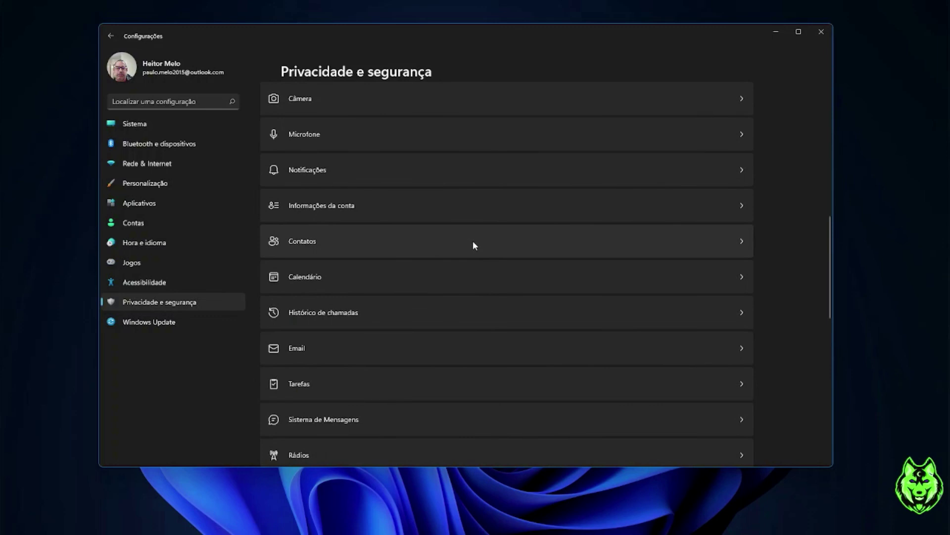
Go to the Windows Update settings and check for available updates
left_click(141, 324)
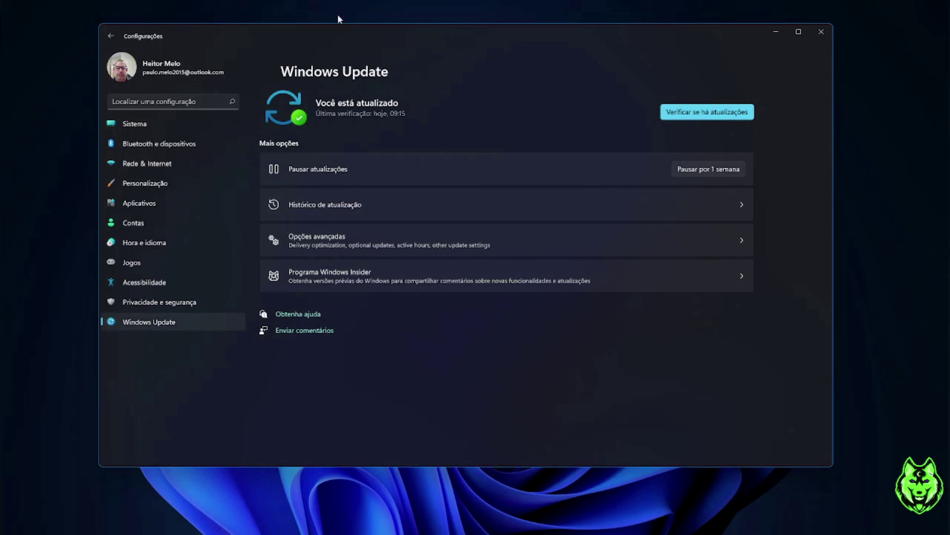
left_click(709, 116)
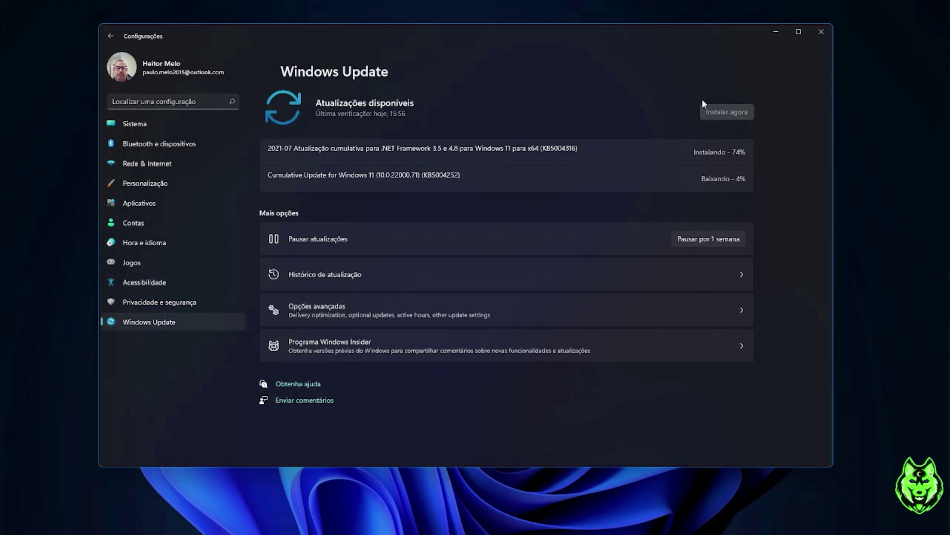
Switch to OBS and activate the scene named Cena
key("alt+Tab")
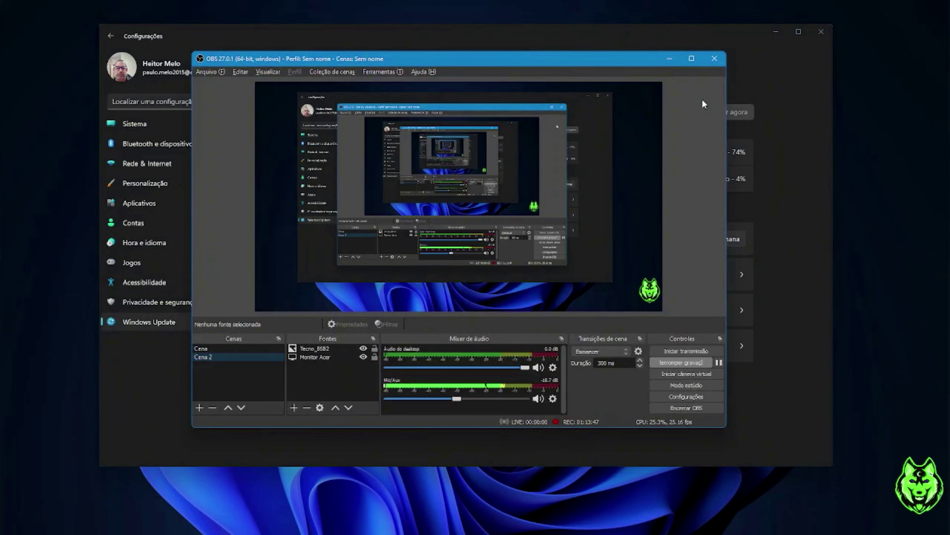
left_click(201, 348)
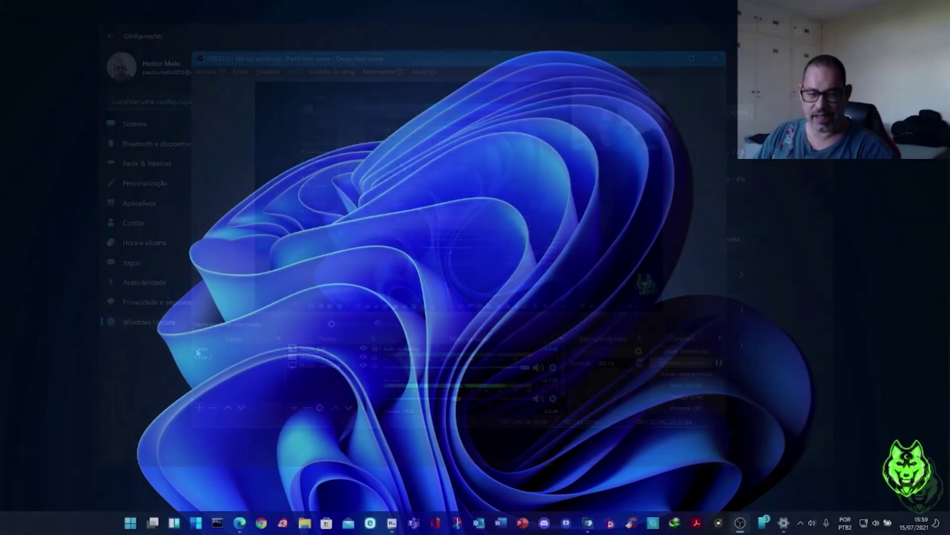